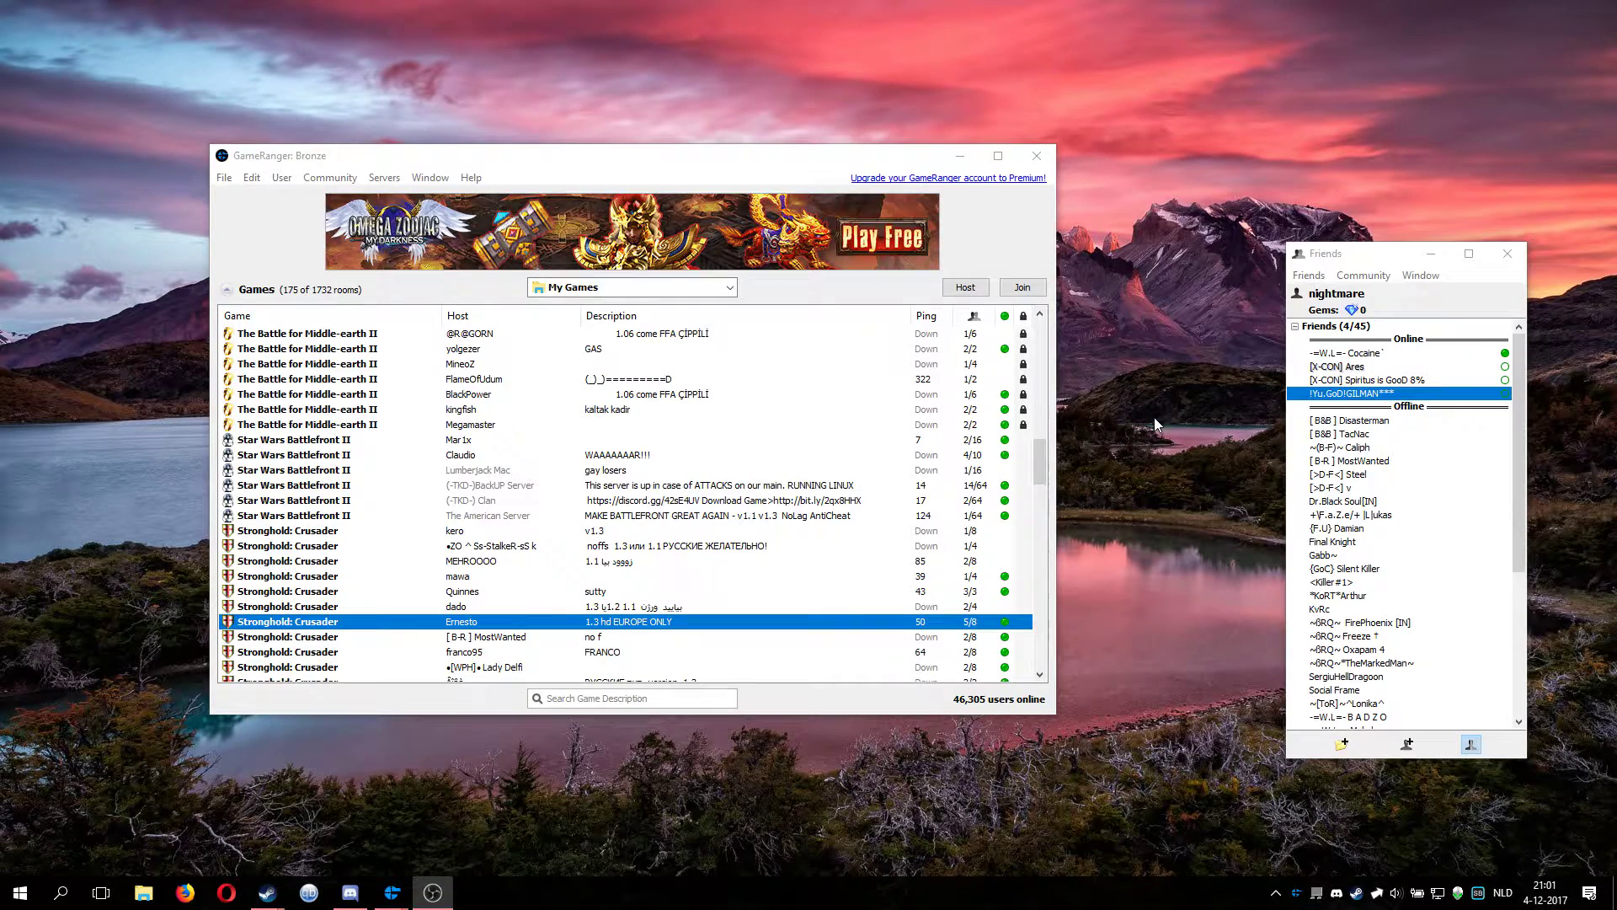
scroll(874, 602, down, 6)
scroll(874, 602, up, 6)
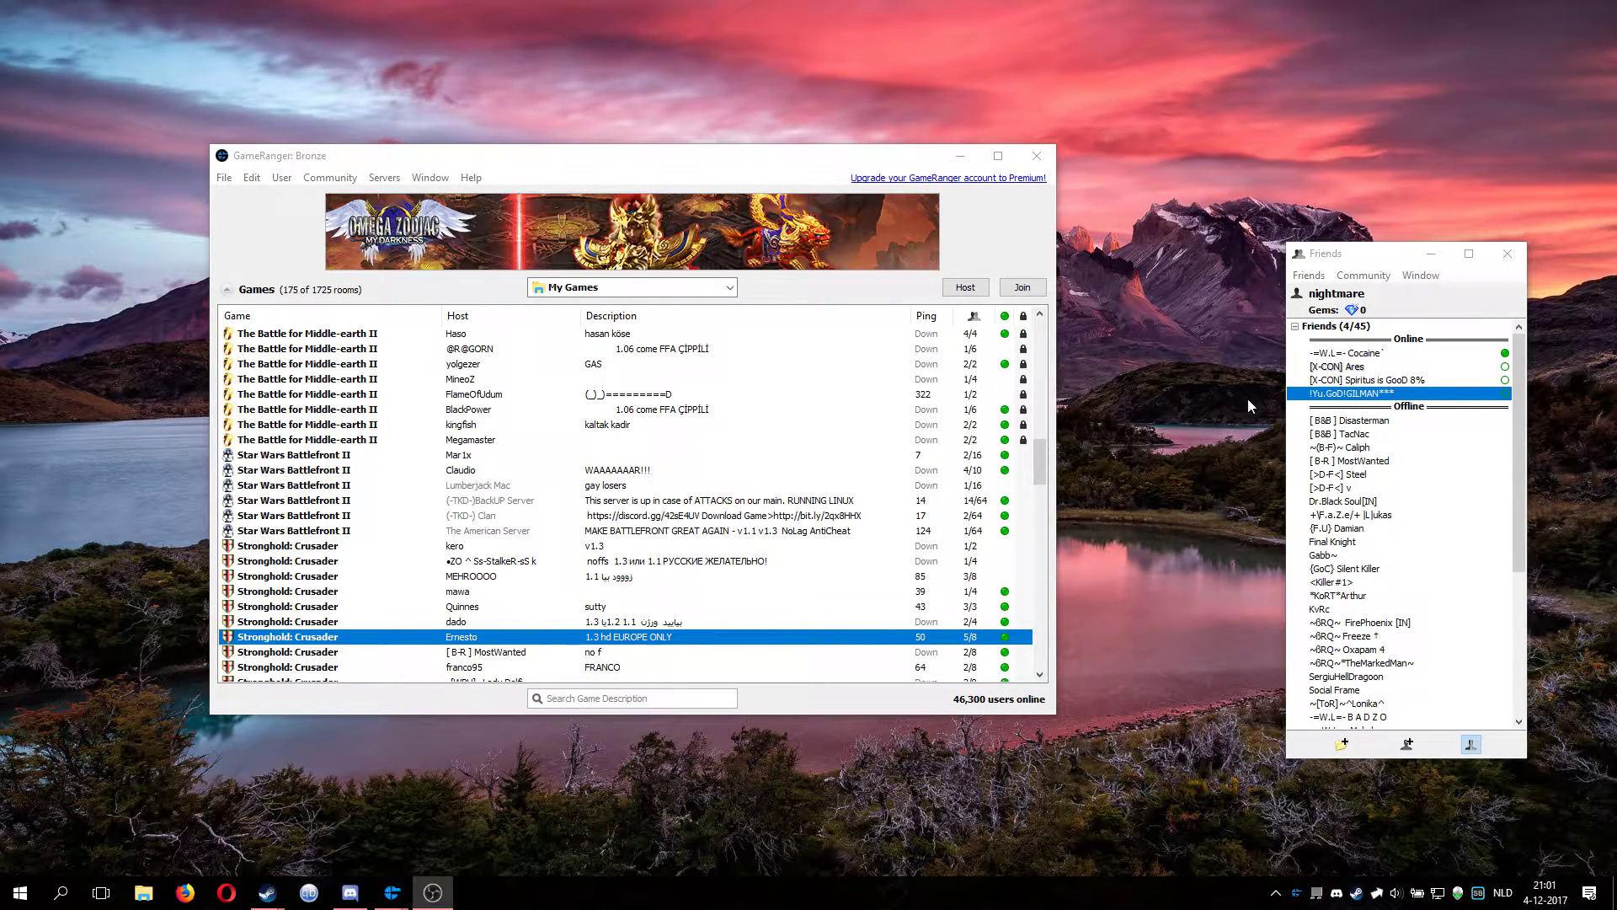
View your own account's profile information from the friends list, then close the profile window
right_click(1353, 297)
click(1385, 333)
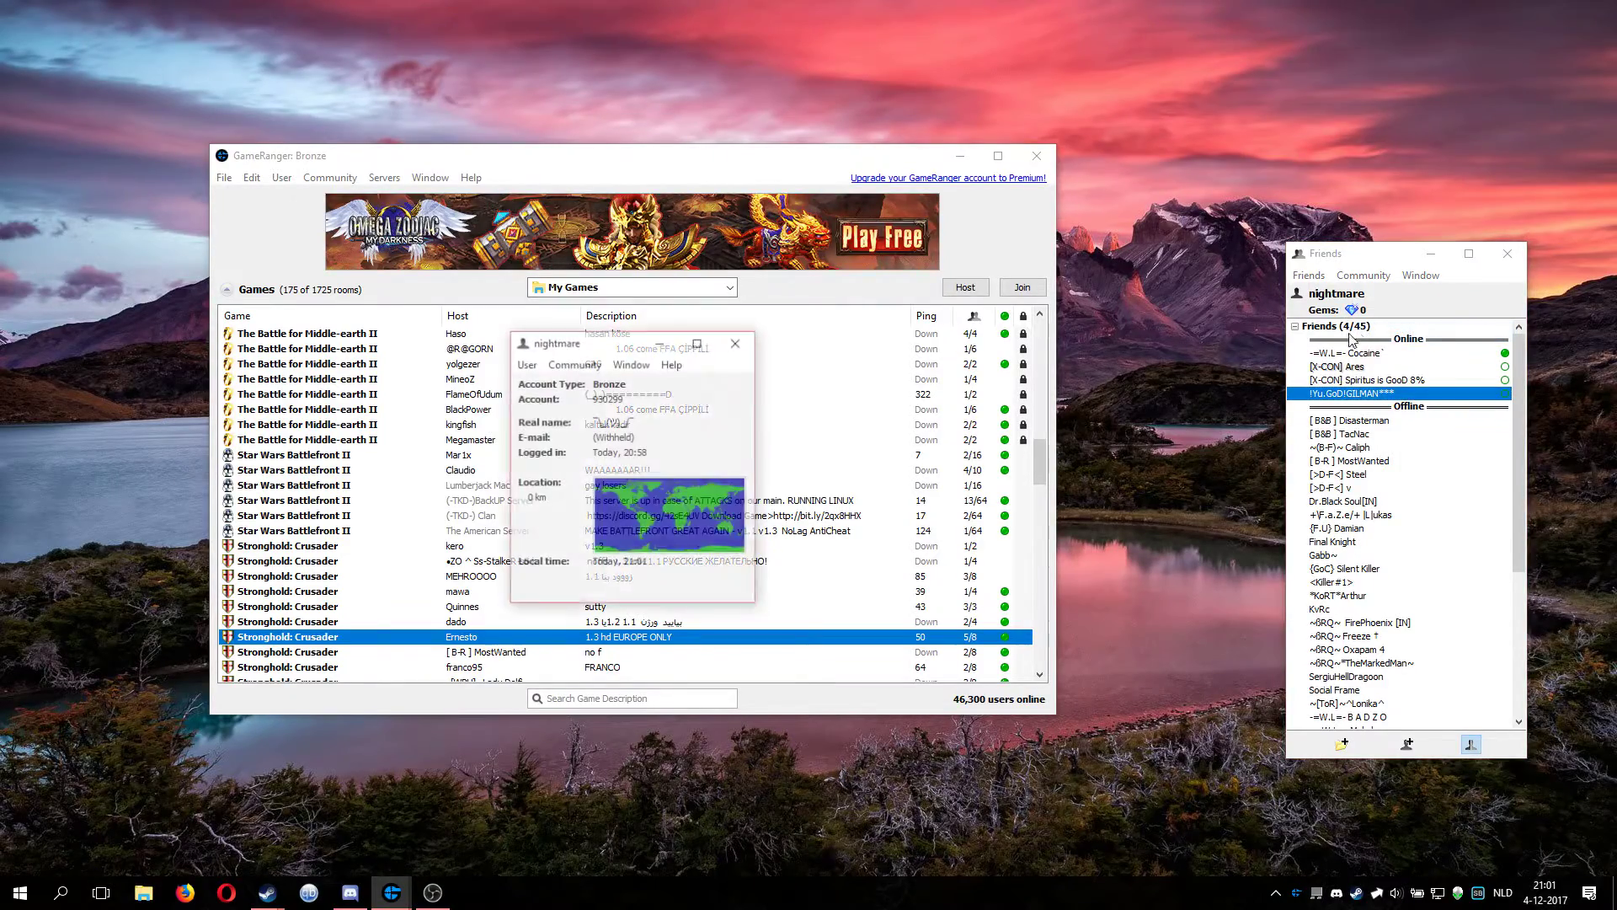
mouse_move(654, 345)
mouse_down()
mouse_move(1032, 304)
mouse_move(881, 365)
mouse_up()
mouse_move(391, 893)
click(296, 814)
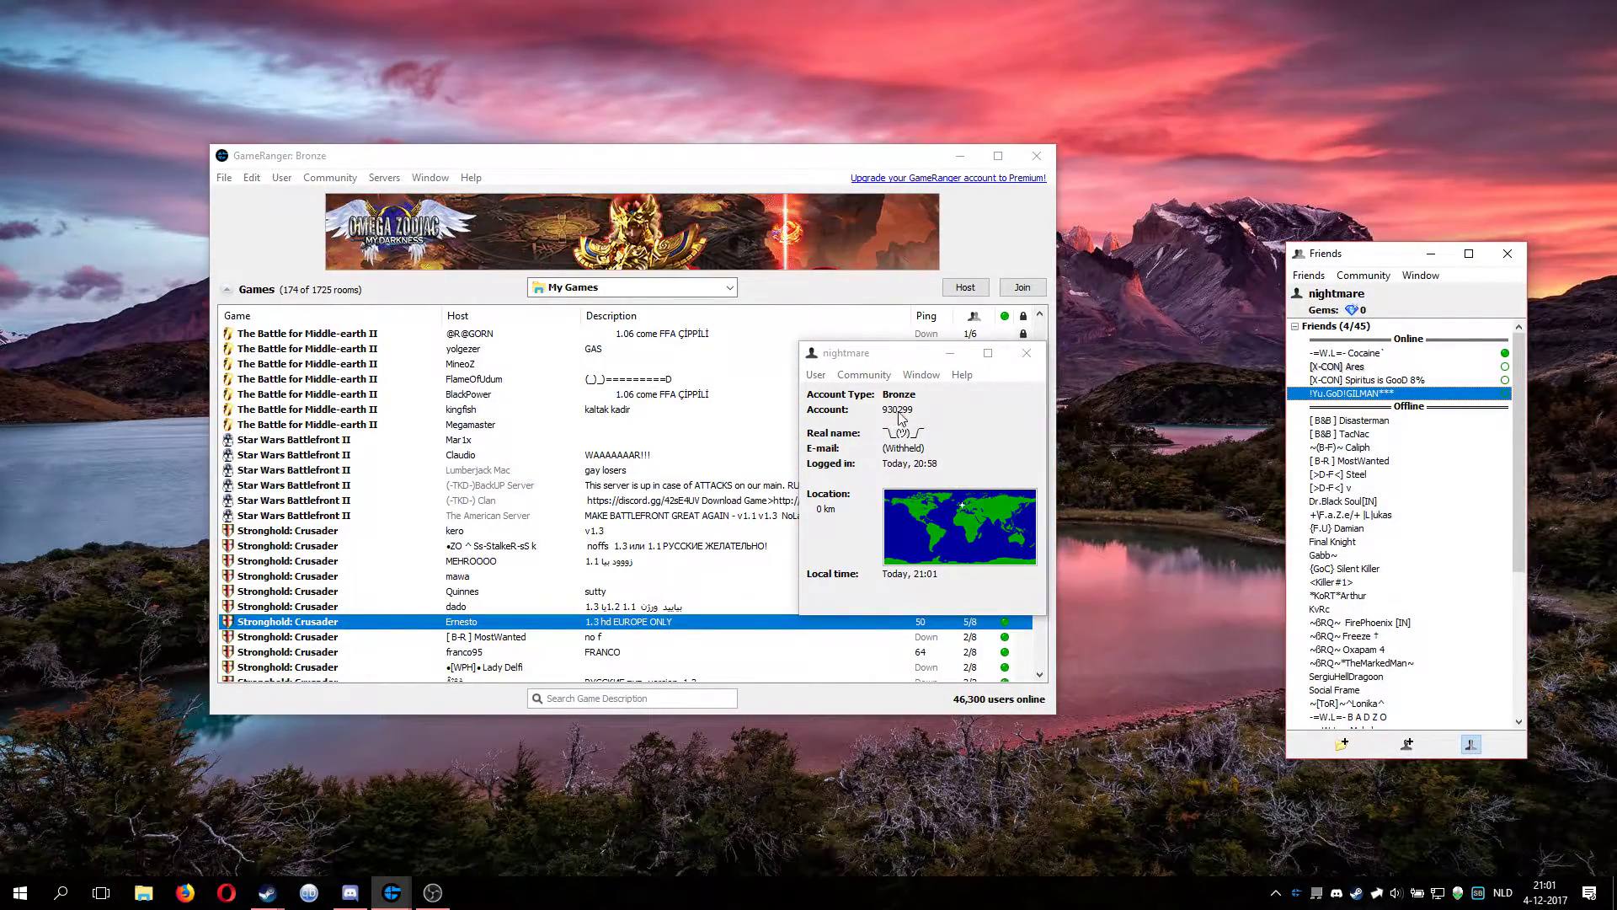
drag(822, 358, 890, 376)
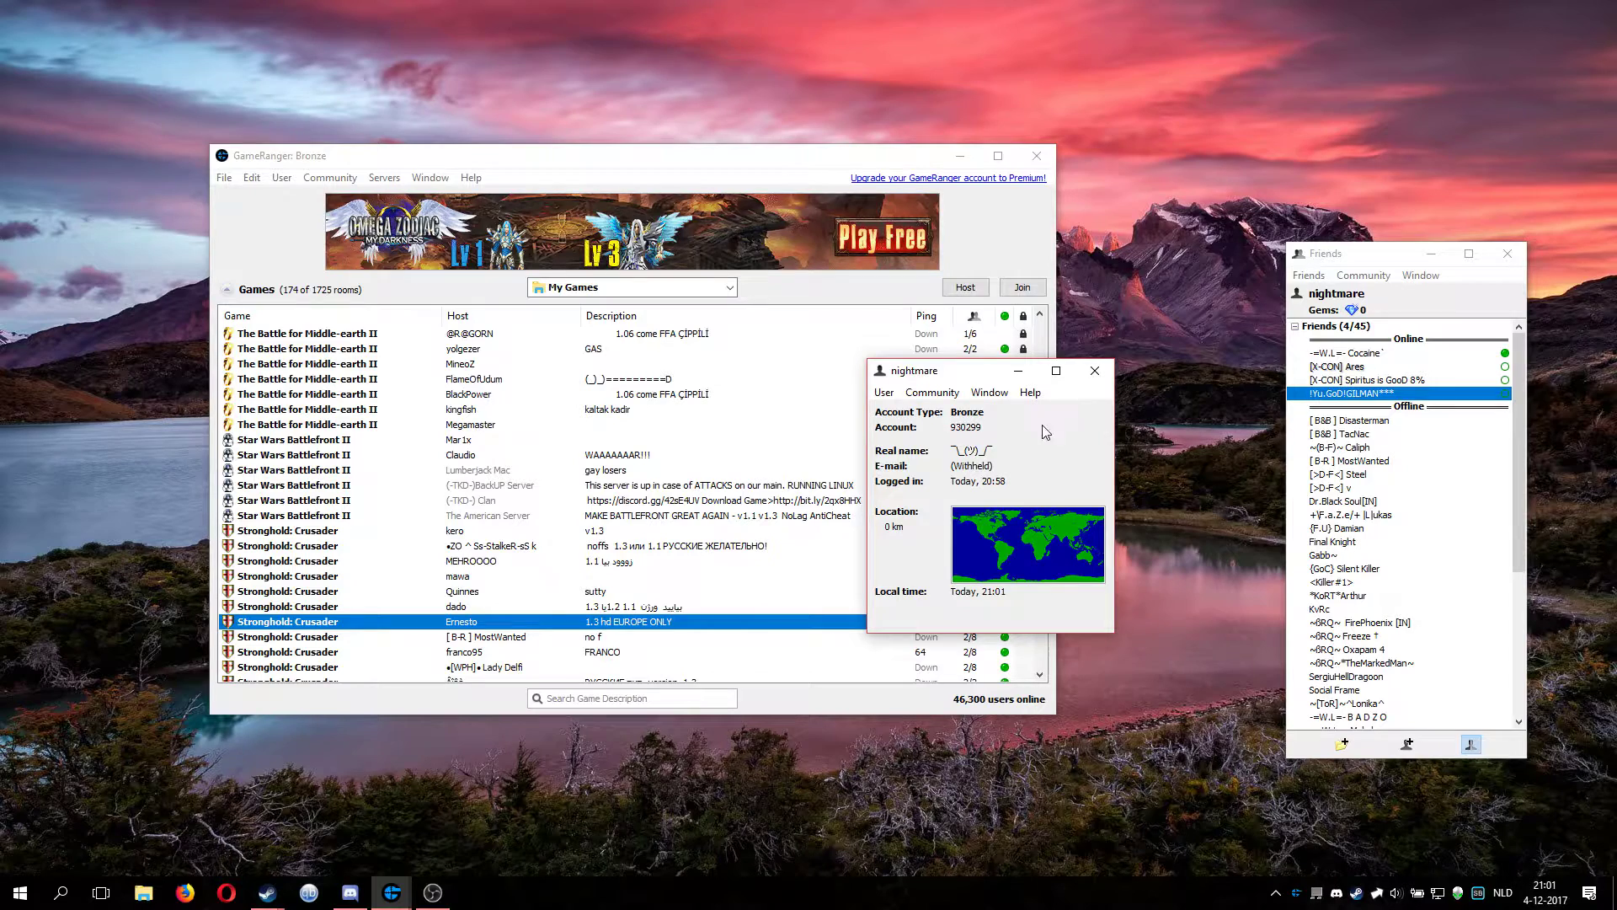
click(1094, 371)
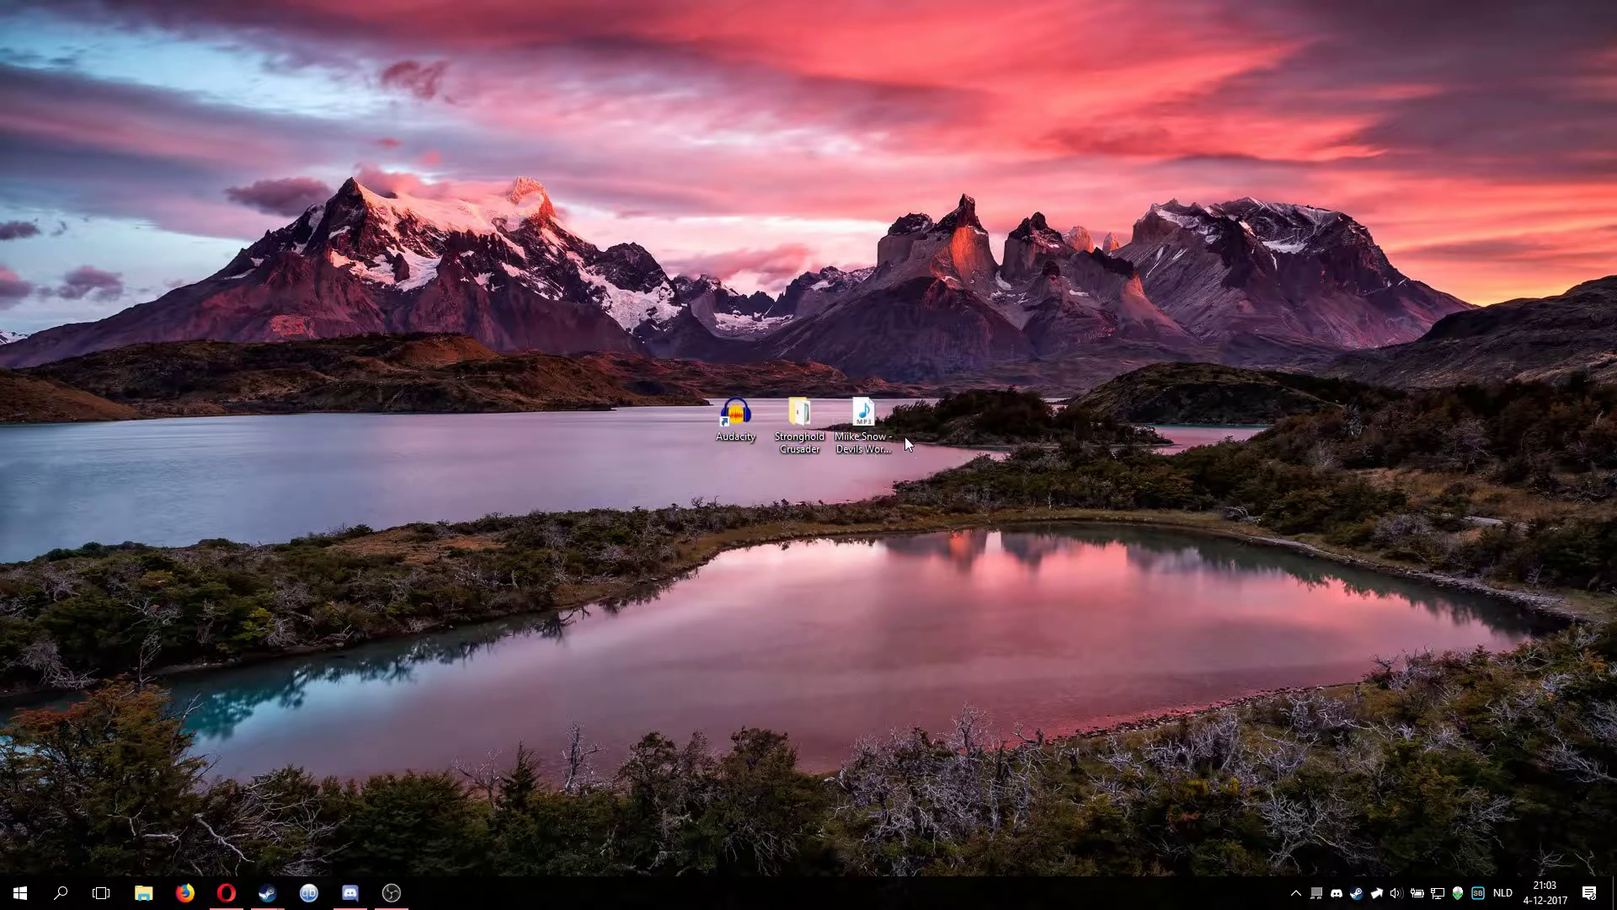
Open the Stronghold Crusader folder on the desktop and launch the game from it
click(863, 417)
click(942, 585)
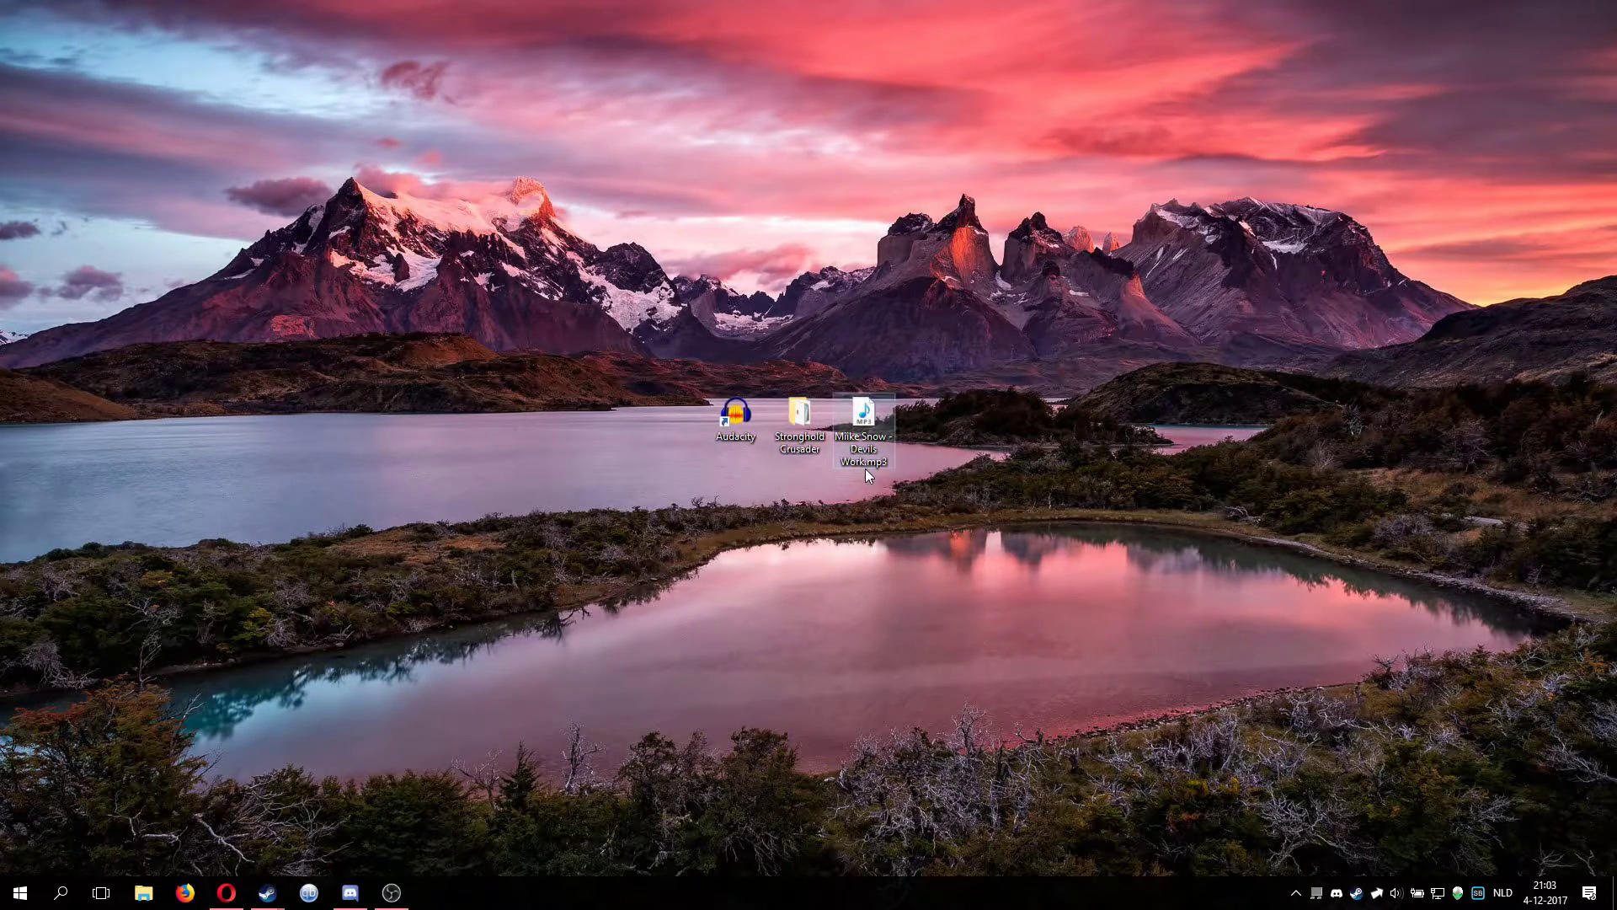
double_click(783, 453)
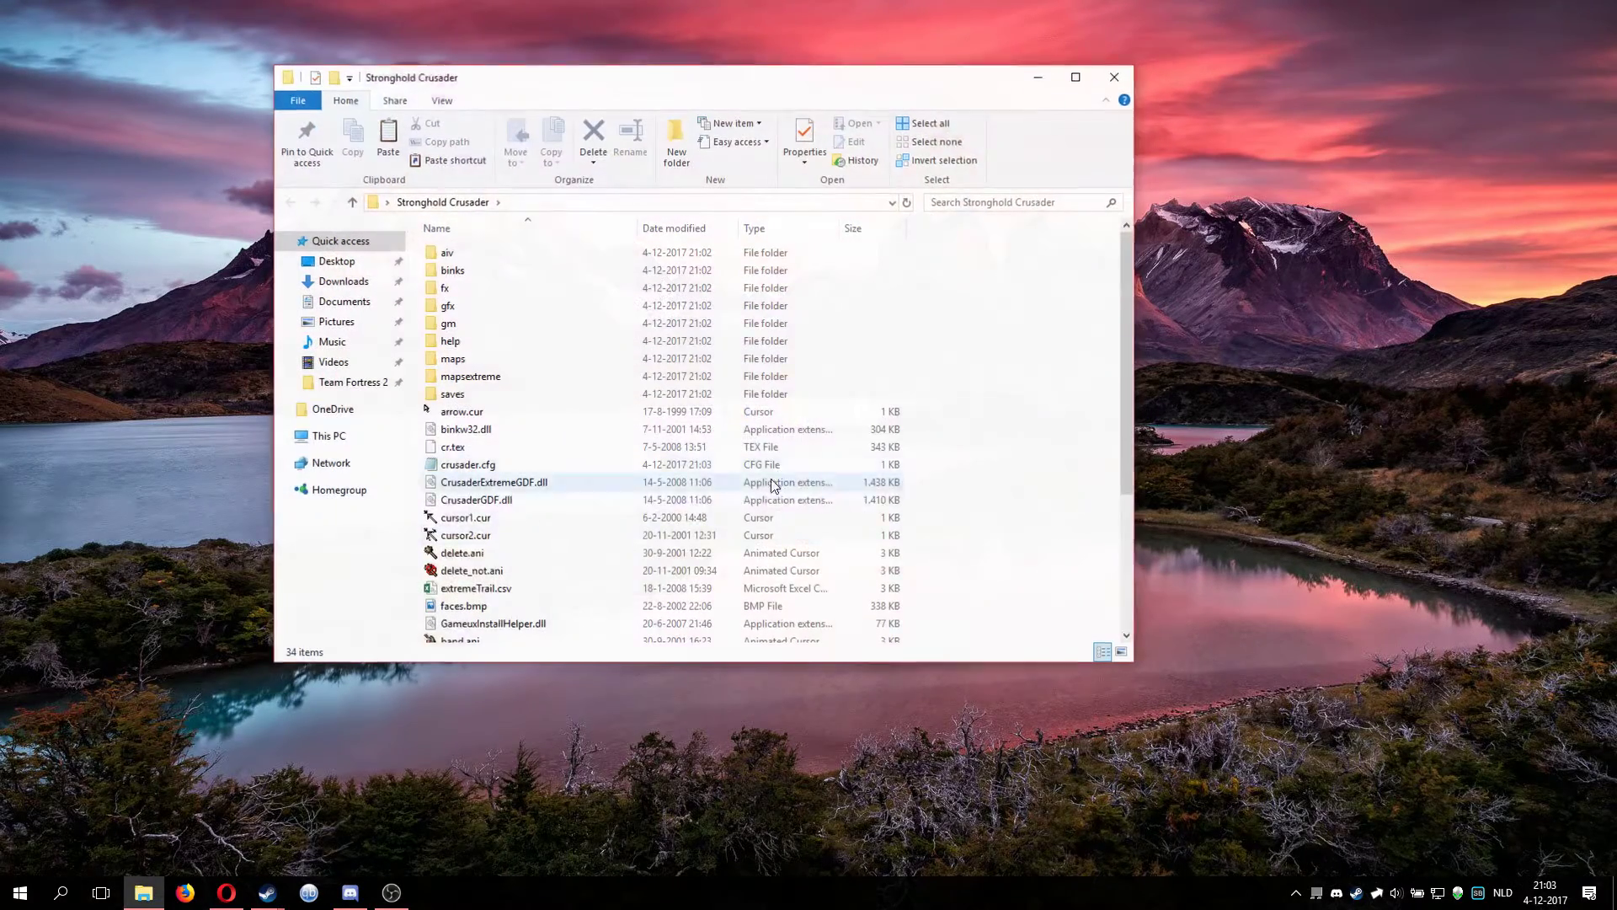
double_click(559, 562)
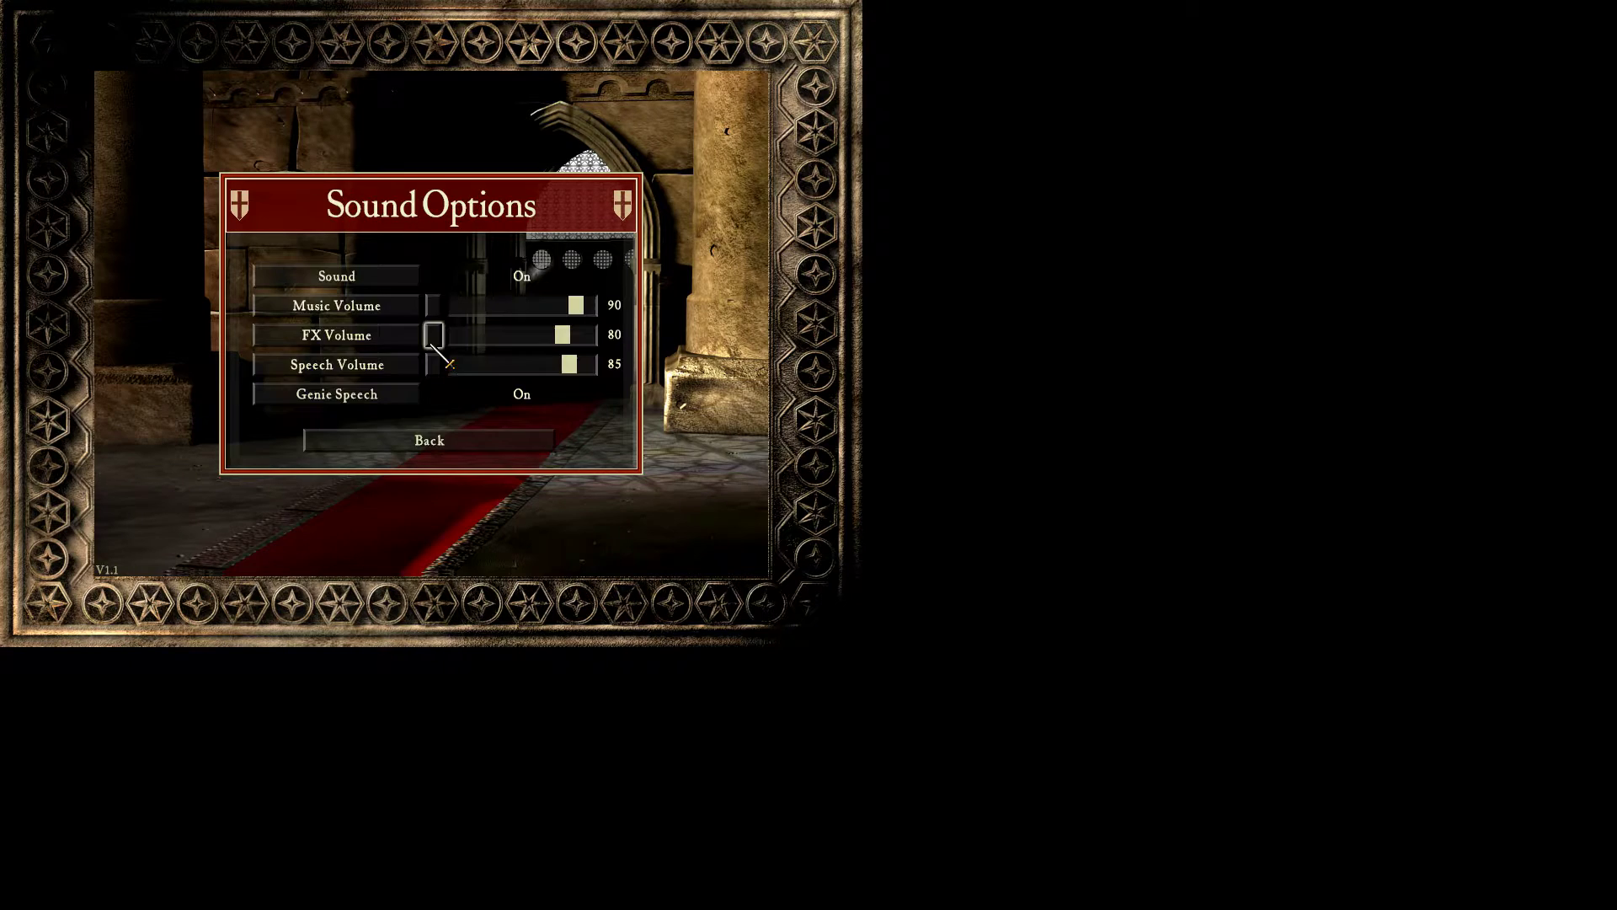
Adjust the volume levels in the game's Sound Options and look through the map list in the multiplayer lobby
drag(550, 306, 517, 367)
click(429, 440)
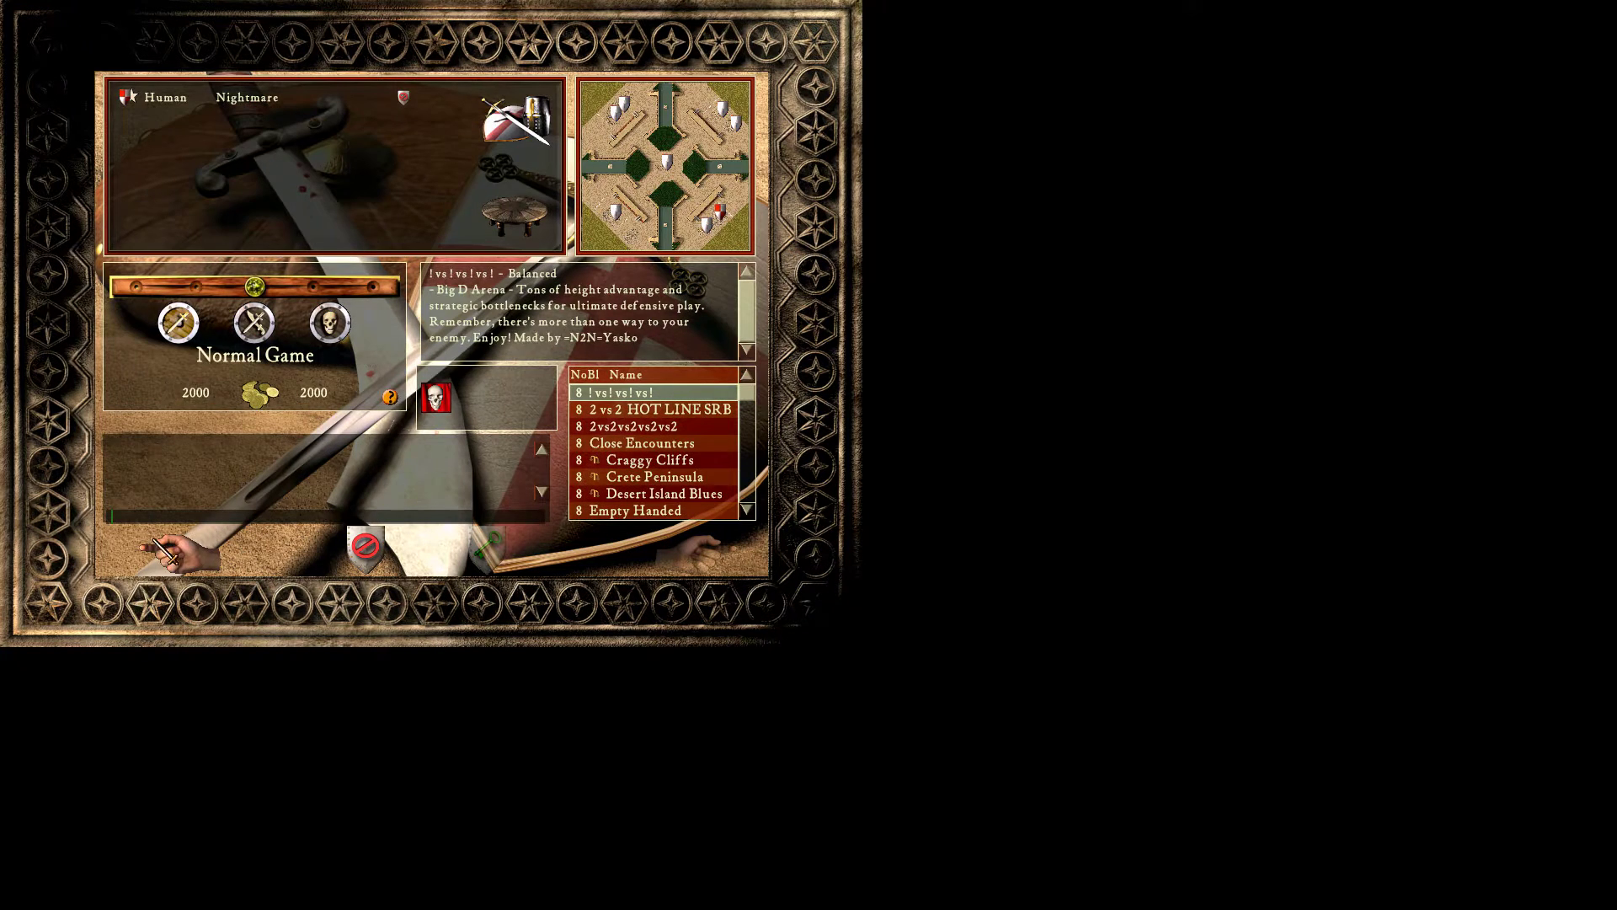
scroll(632, 421, down, 3)
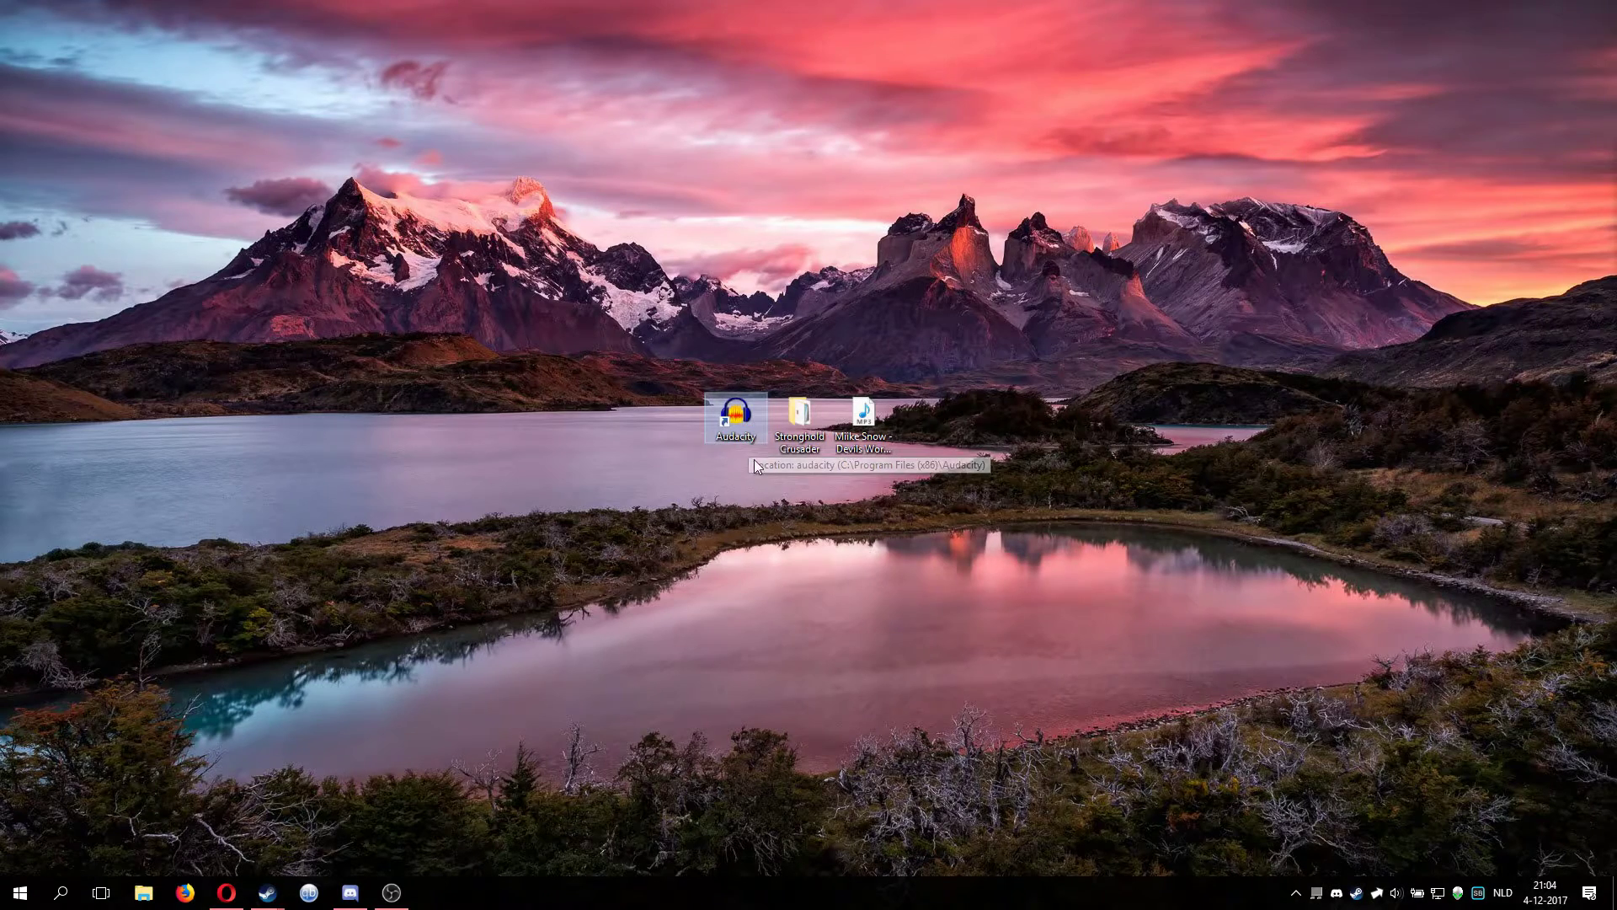
Open the Stronghold Crusader folder from the desktop, then move and resize its window so the desktop icons stay accessible
click(828, 470)
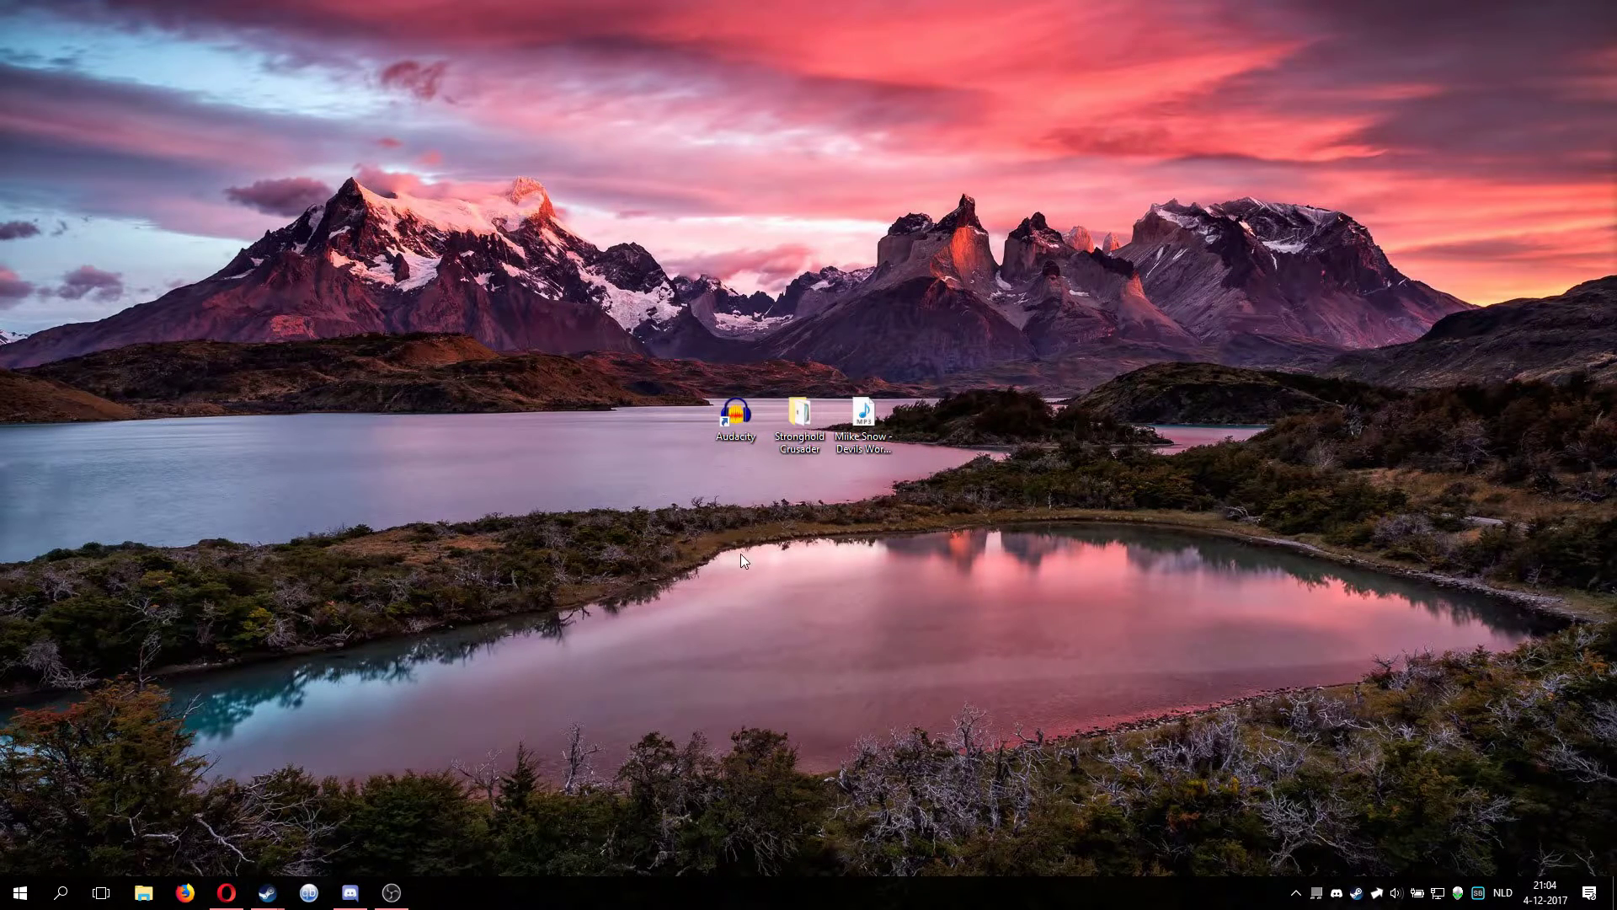
double_click(800, 408)
drag(873, 50, 873, 46)
drag(725, 66, 402, 93)
click(864, 421)
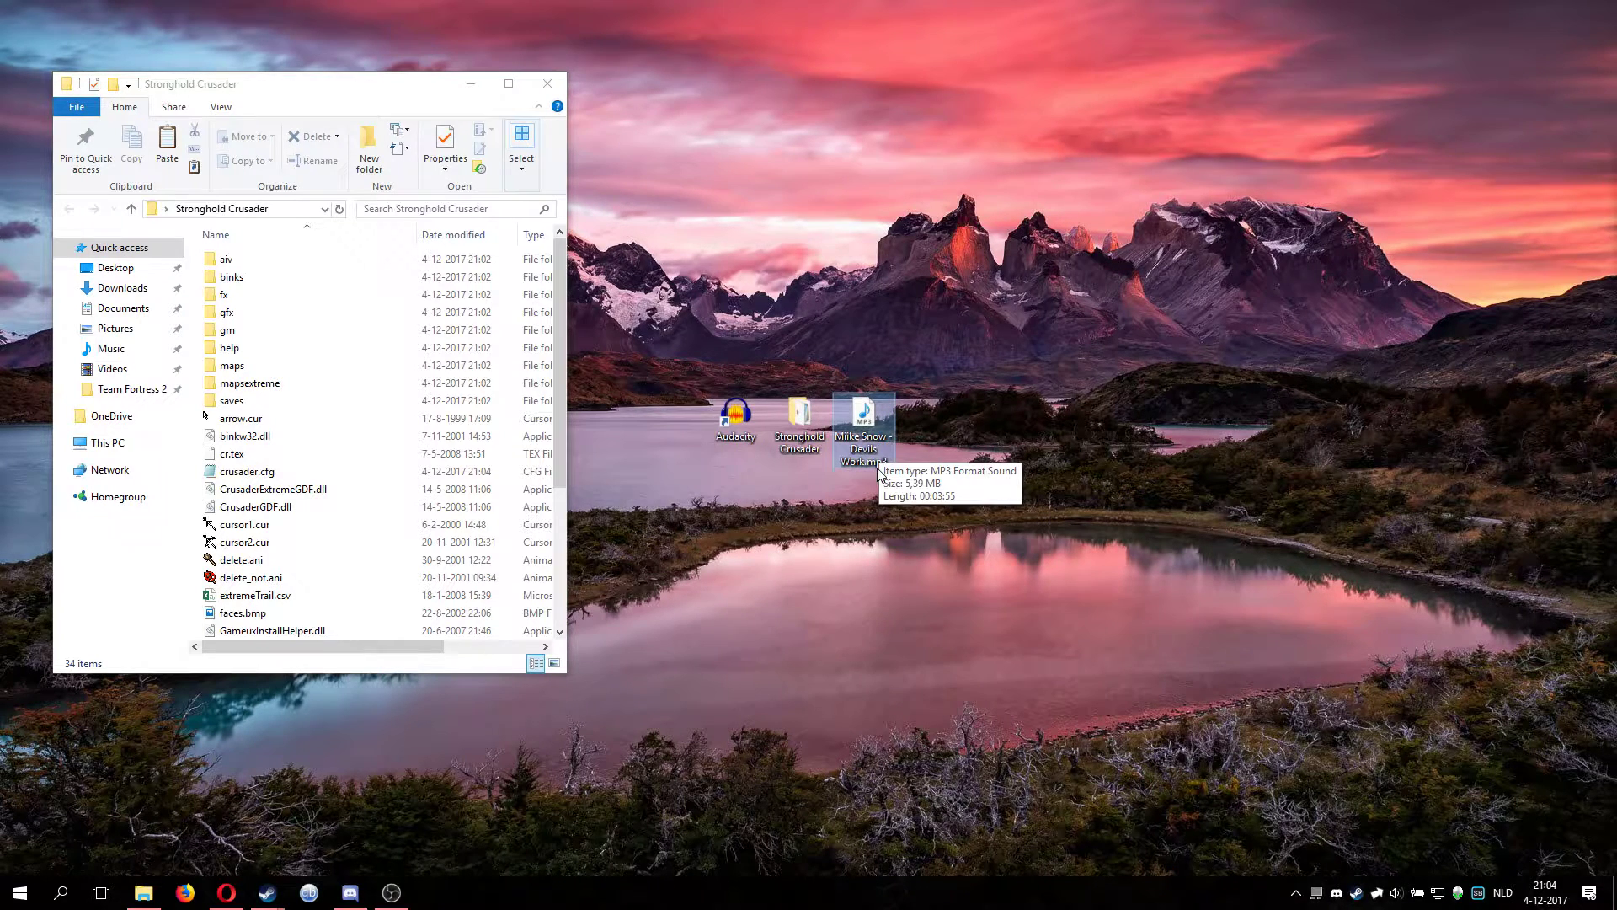
click(868, 502)
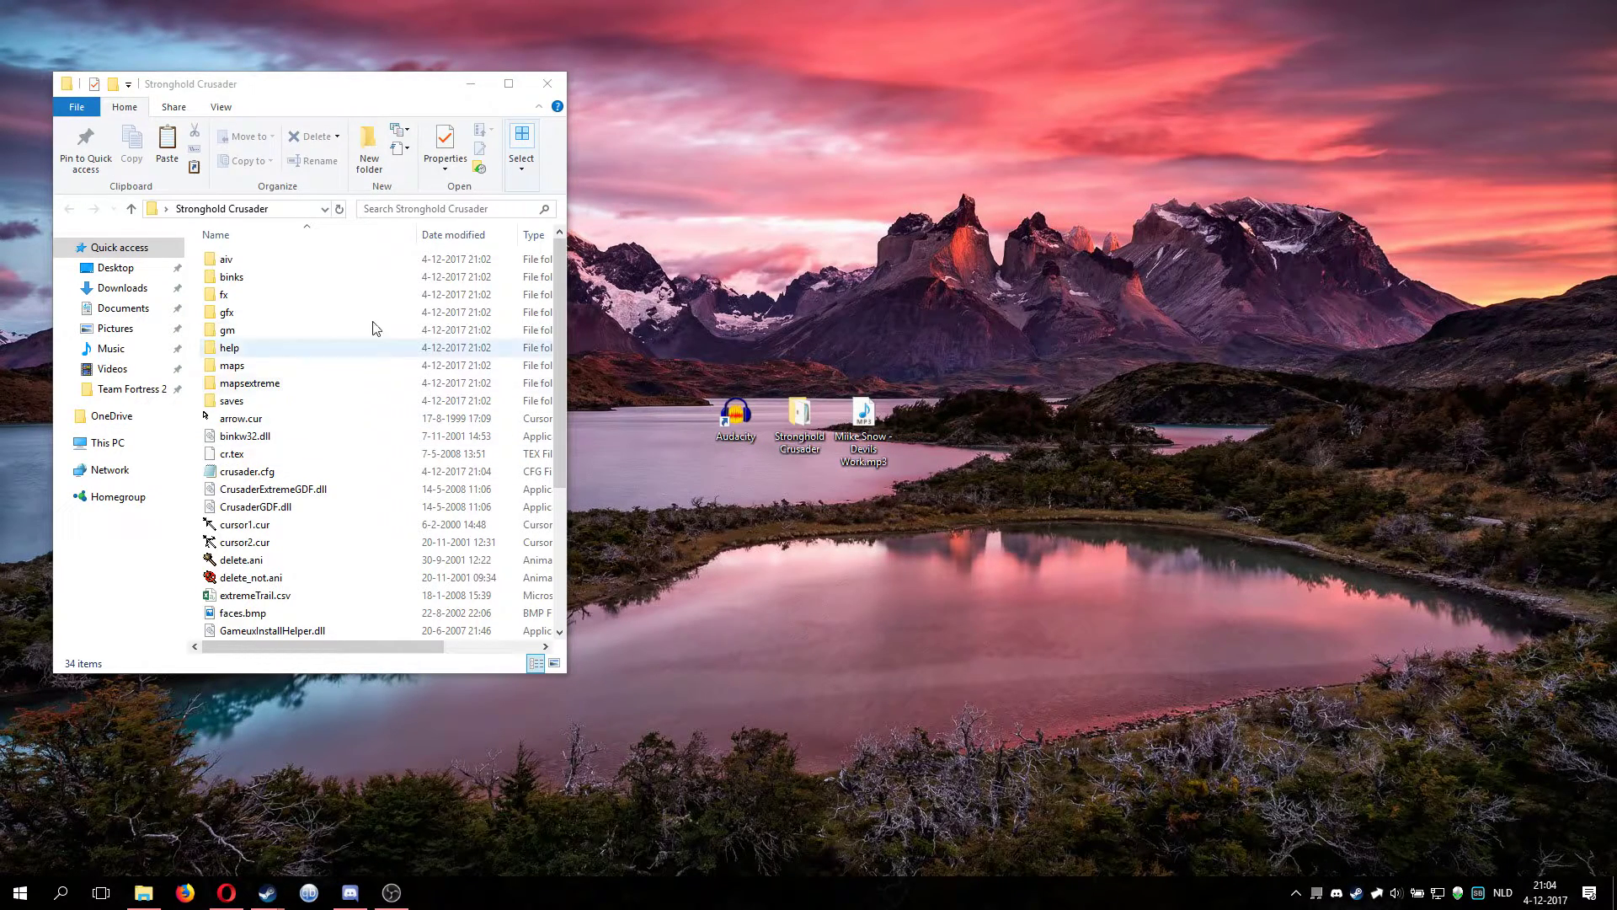
drag(572, 296, 643, 297)
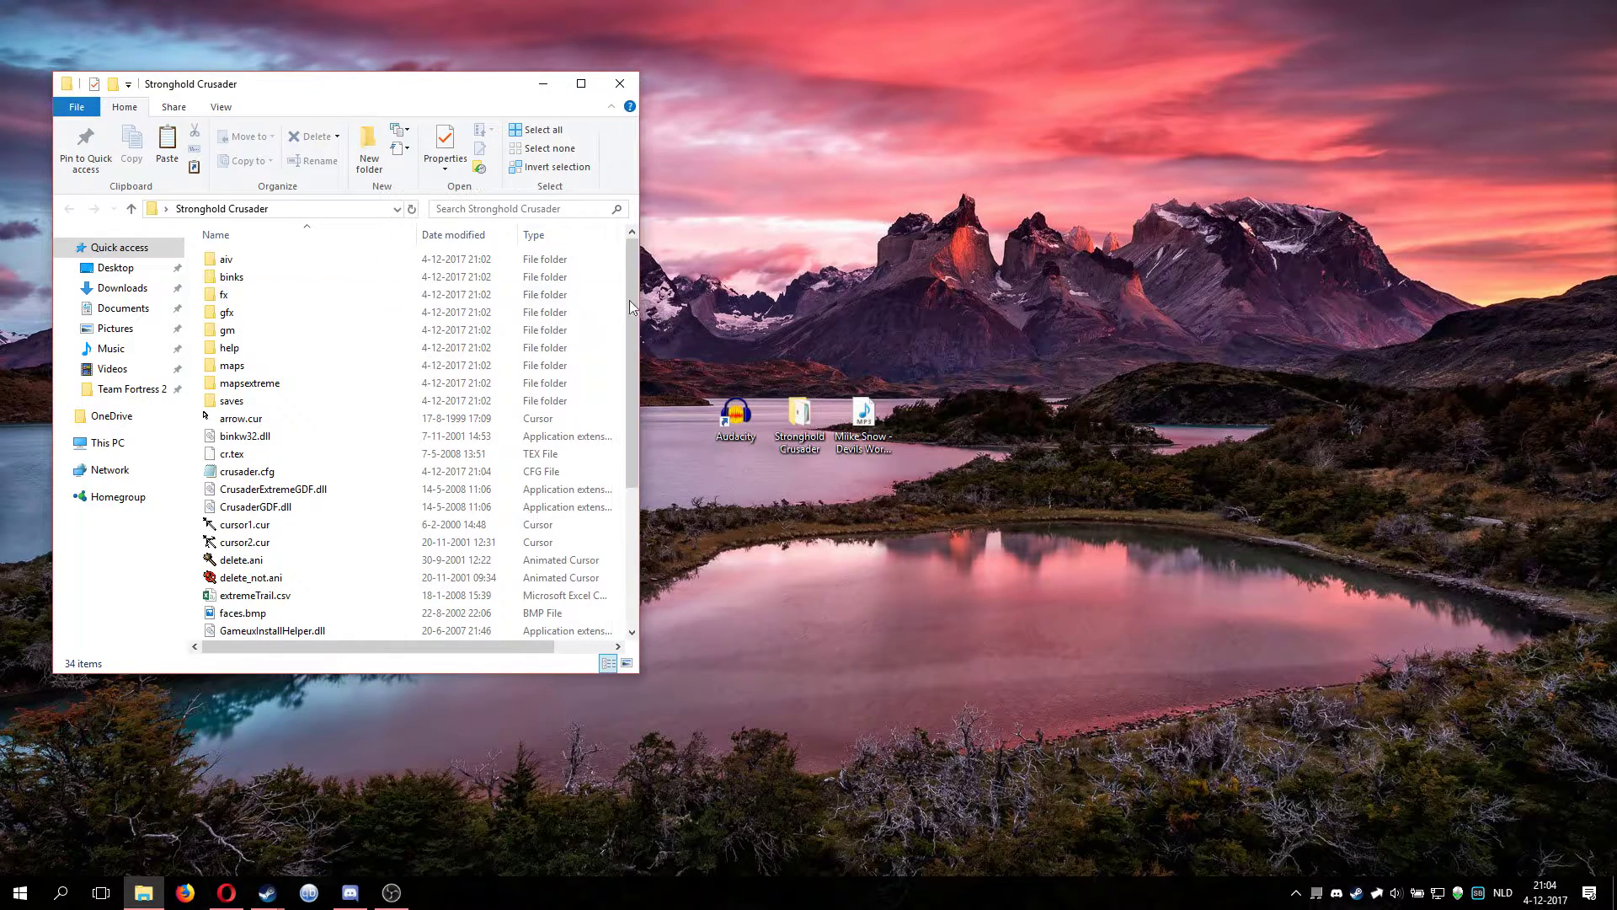
Open the music folder inside the game's fx folder, and widen and reposition the folder window
double_click(354, 297)
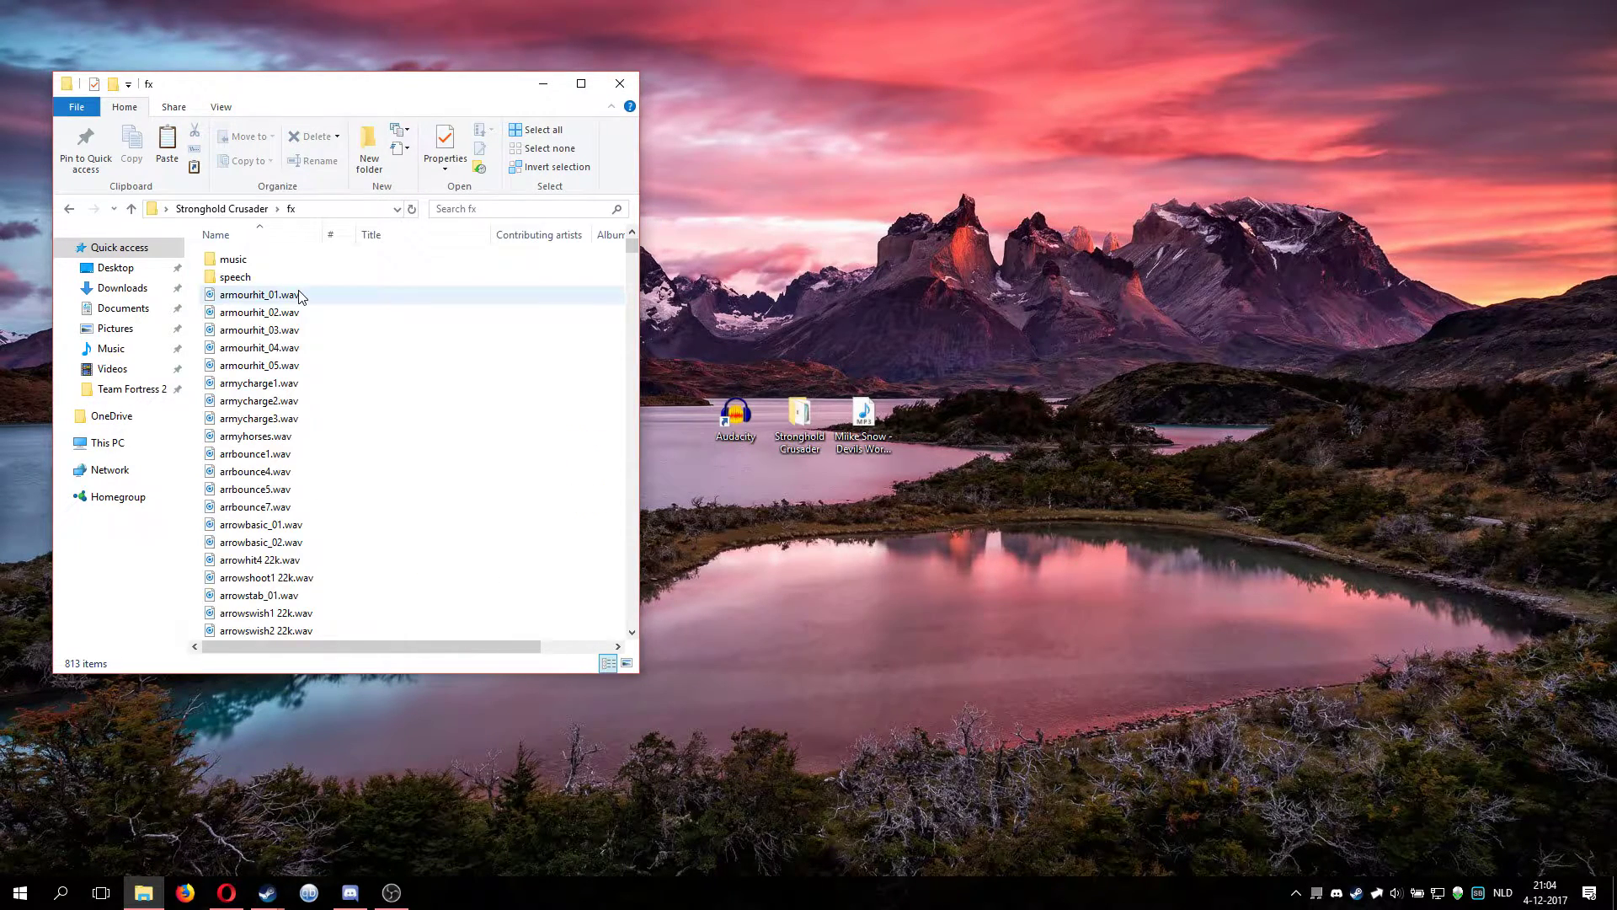
double_click(296, 261)
drag(645, 370, 732, 370)
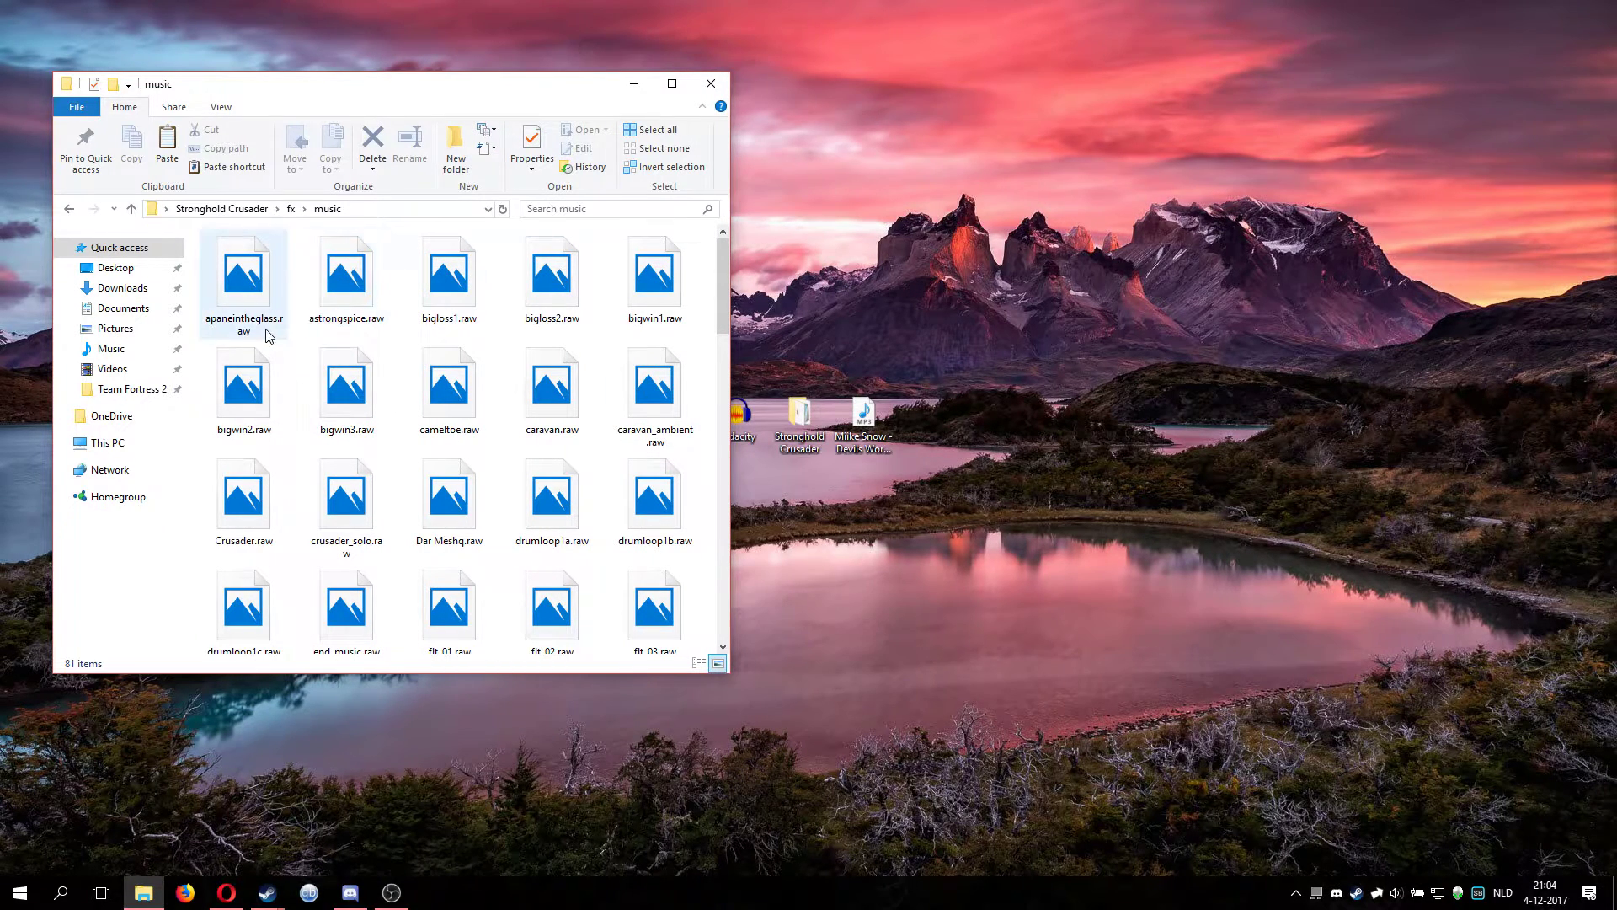
scroll(472, 336, down, 10)
scroll(478, 404, up, 9)
scroll(472, 522, up, 1)
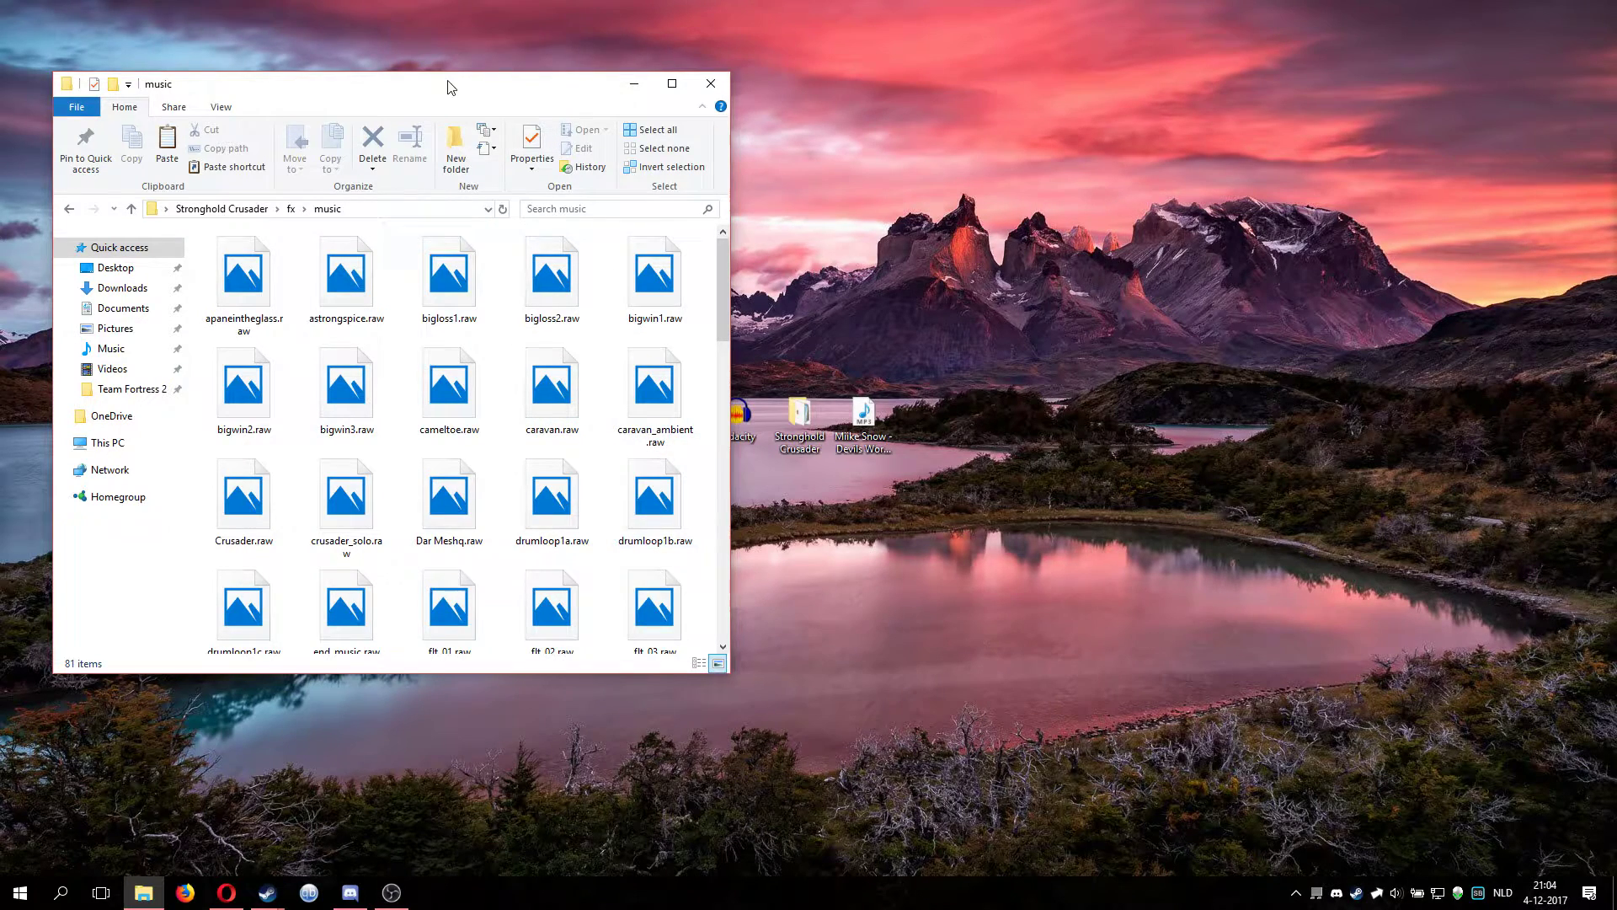
drag(453, 84, 415, 54)
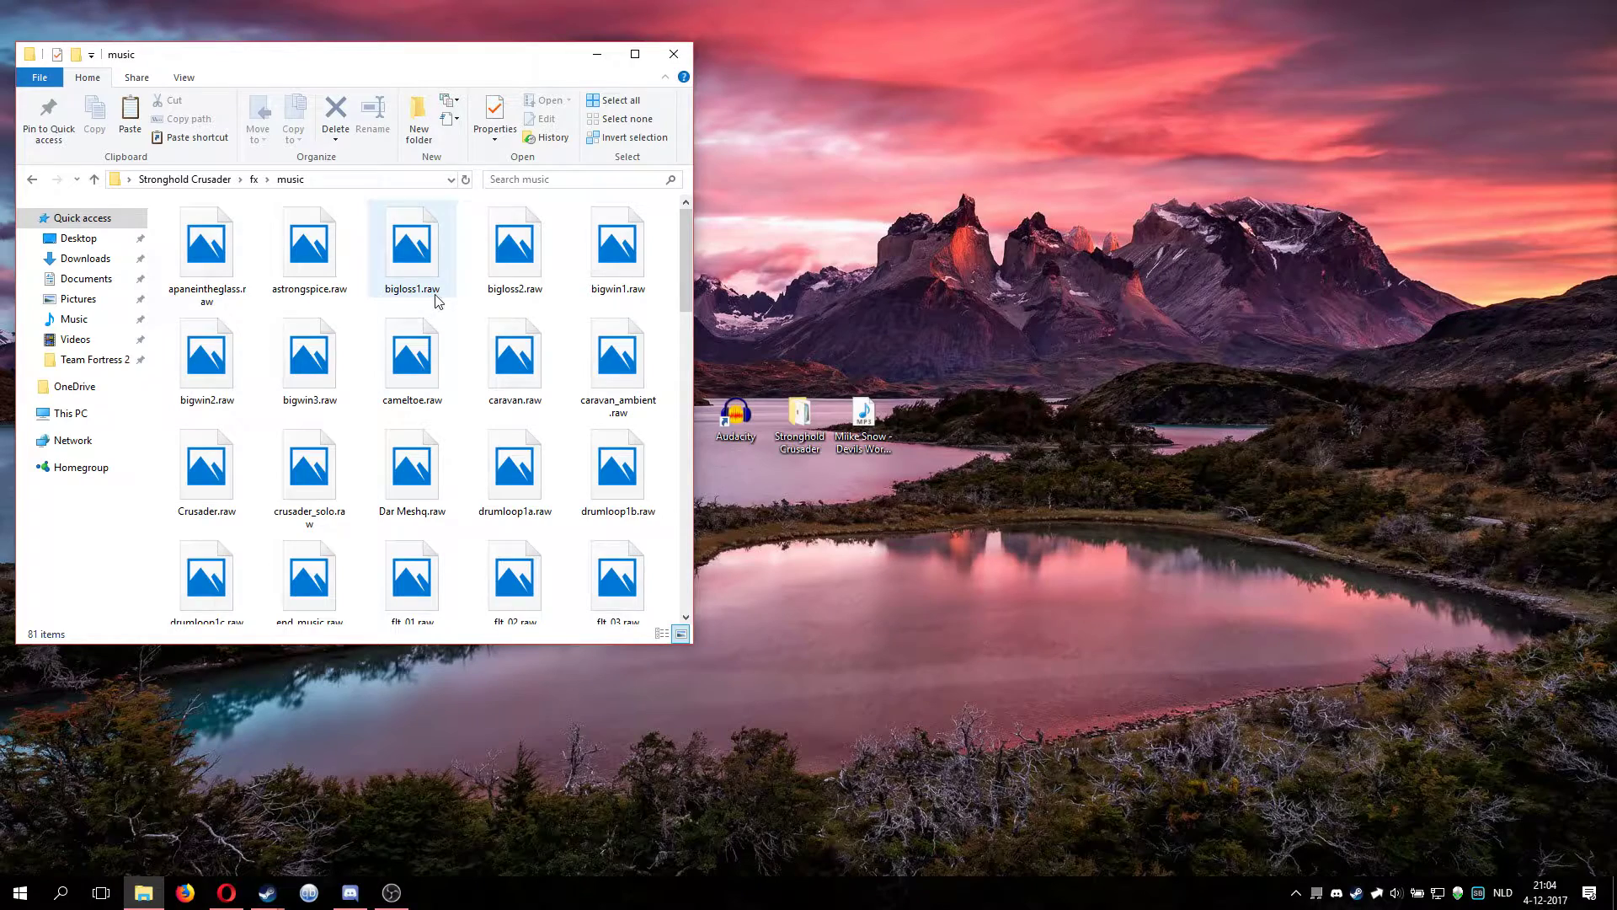
Launch Audacity, place its window beside the music folder, and select astrongspice.raw in that folder
double_click(756, 414)
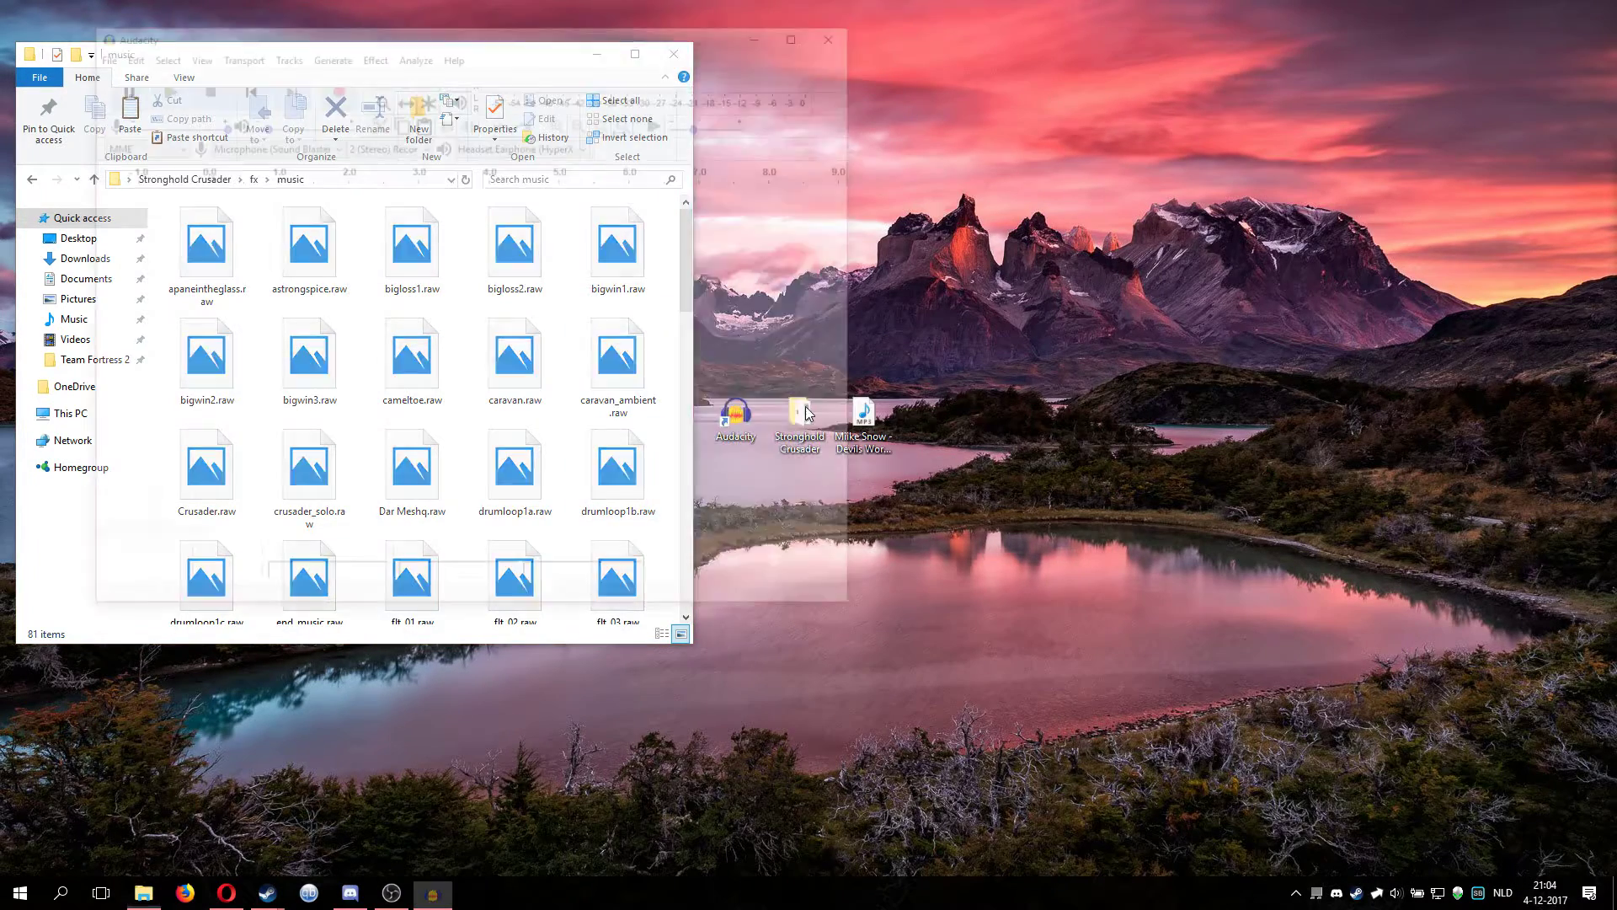
drag(525, 18, 525, 65)
drag(621, 79, 1294, 136)
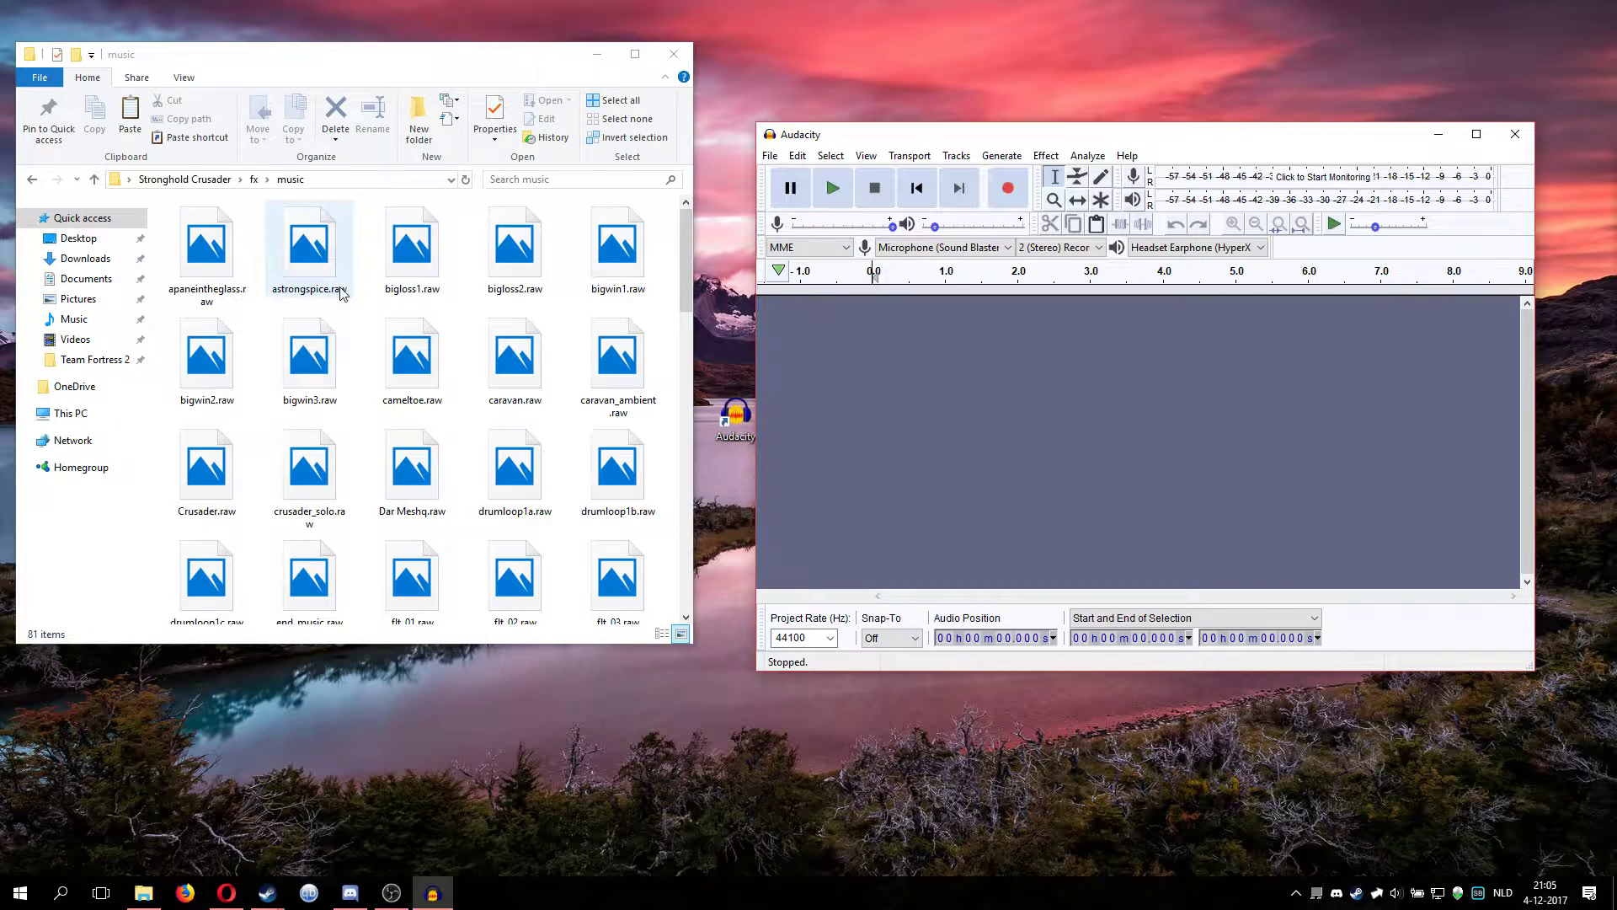
click(293, 309)
click(302, 284)
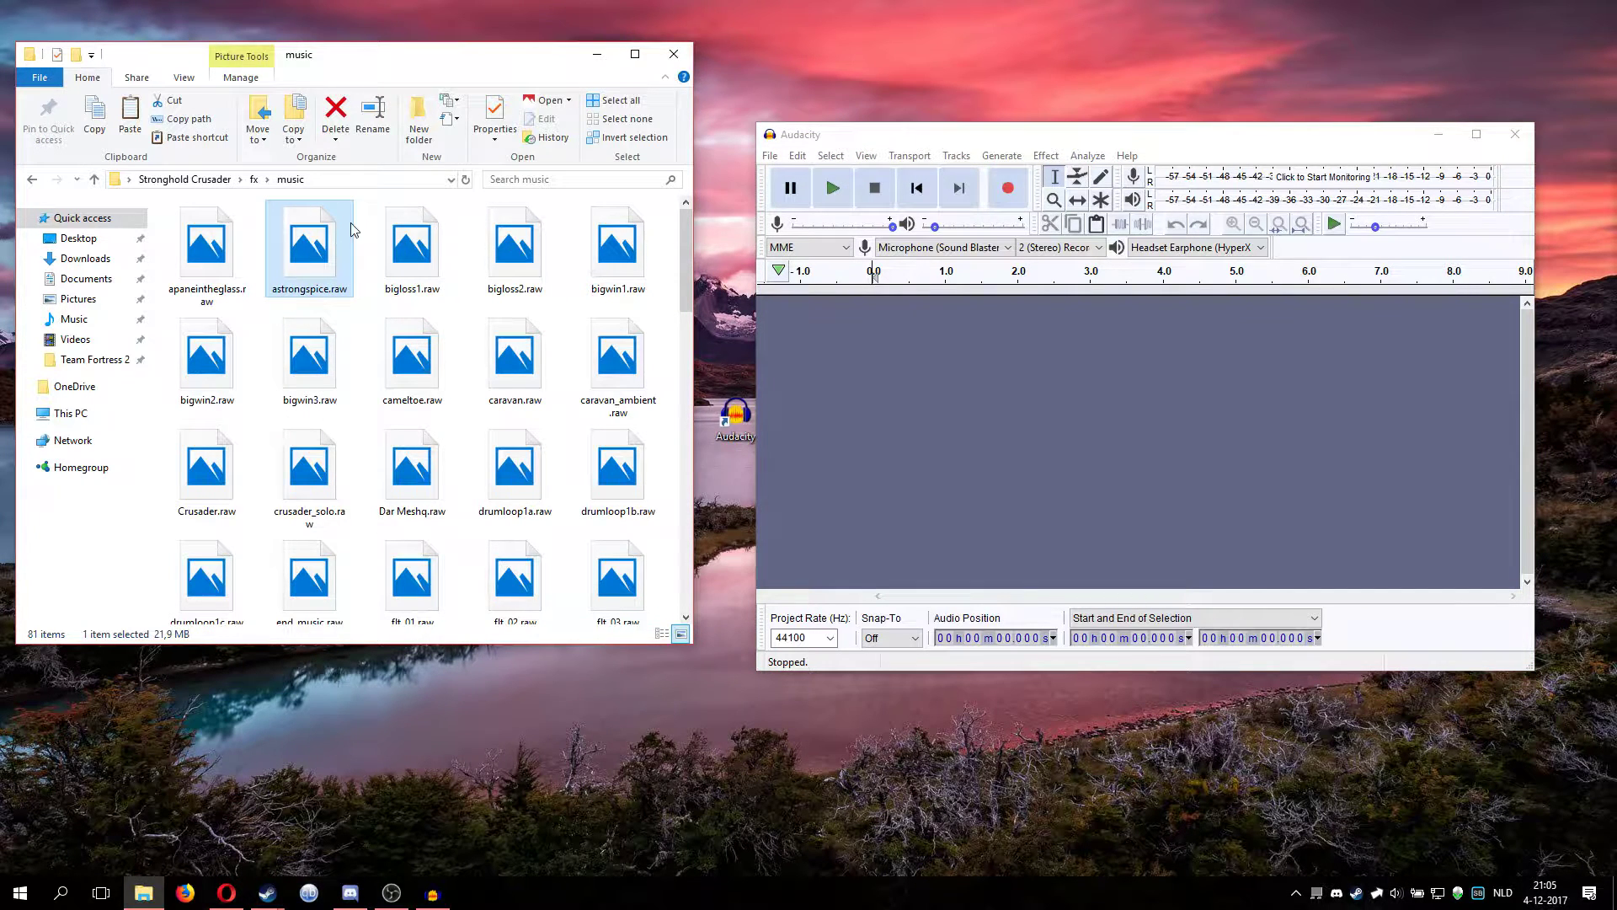
Start a raw data import in Audacity and browse to the Desktop folder in the file chooser
click(773, 156)
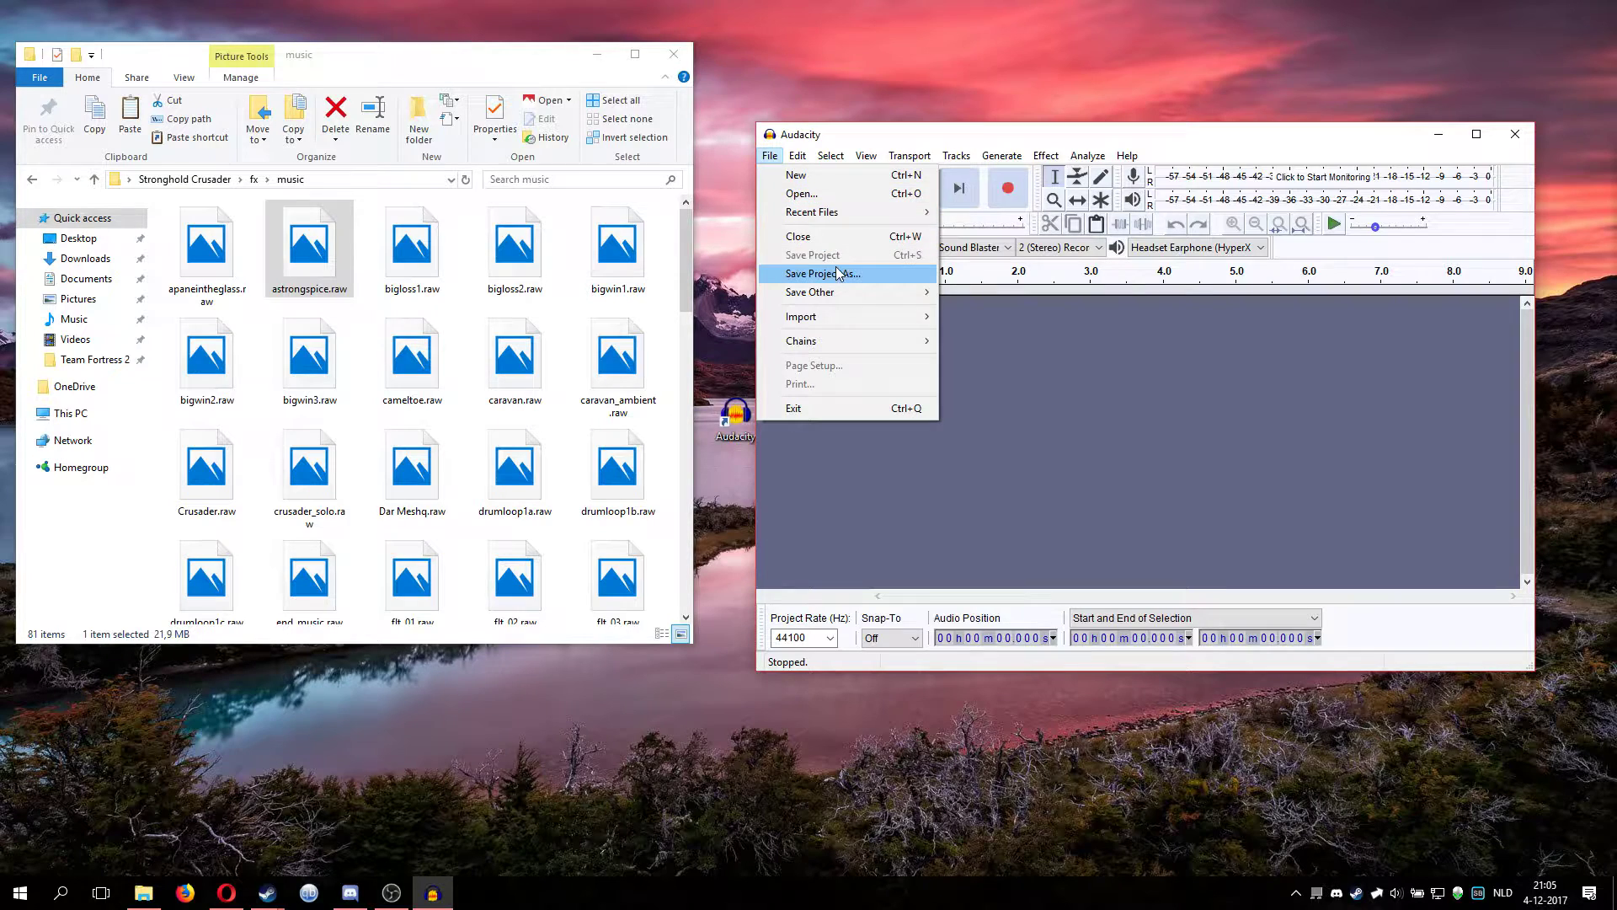
mouse_move(817, 317)
click(1006, 376)
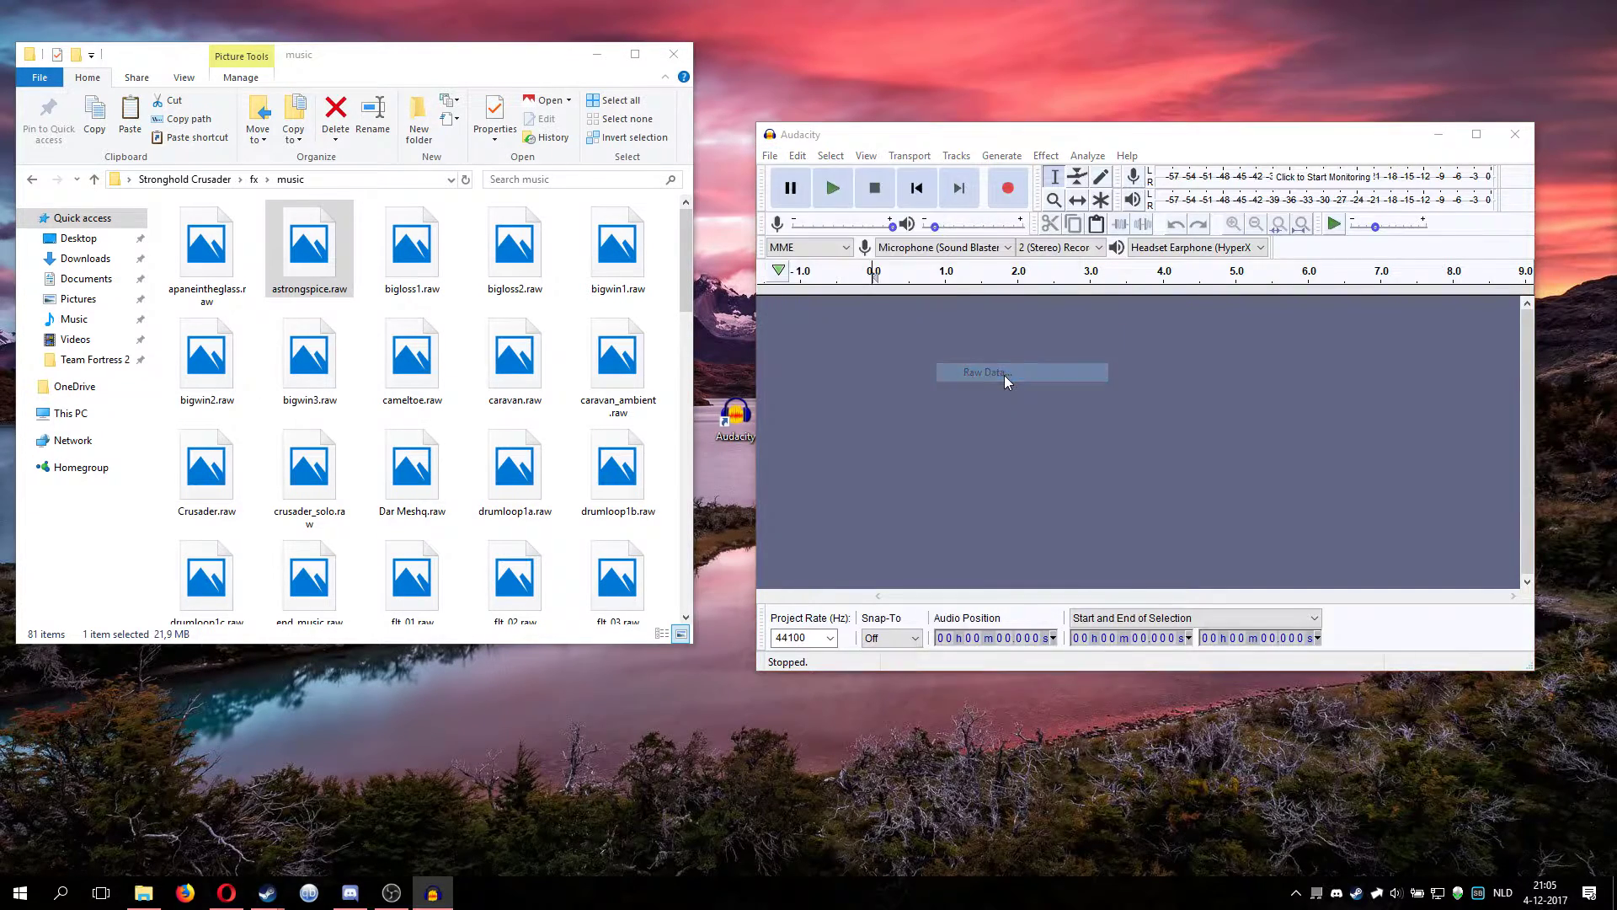
drag(1070, 145, 887, 167)
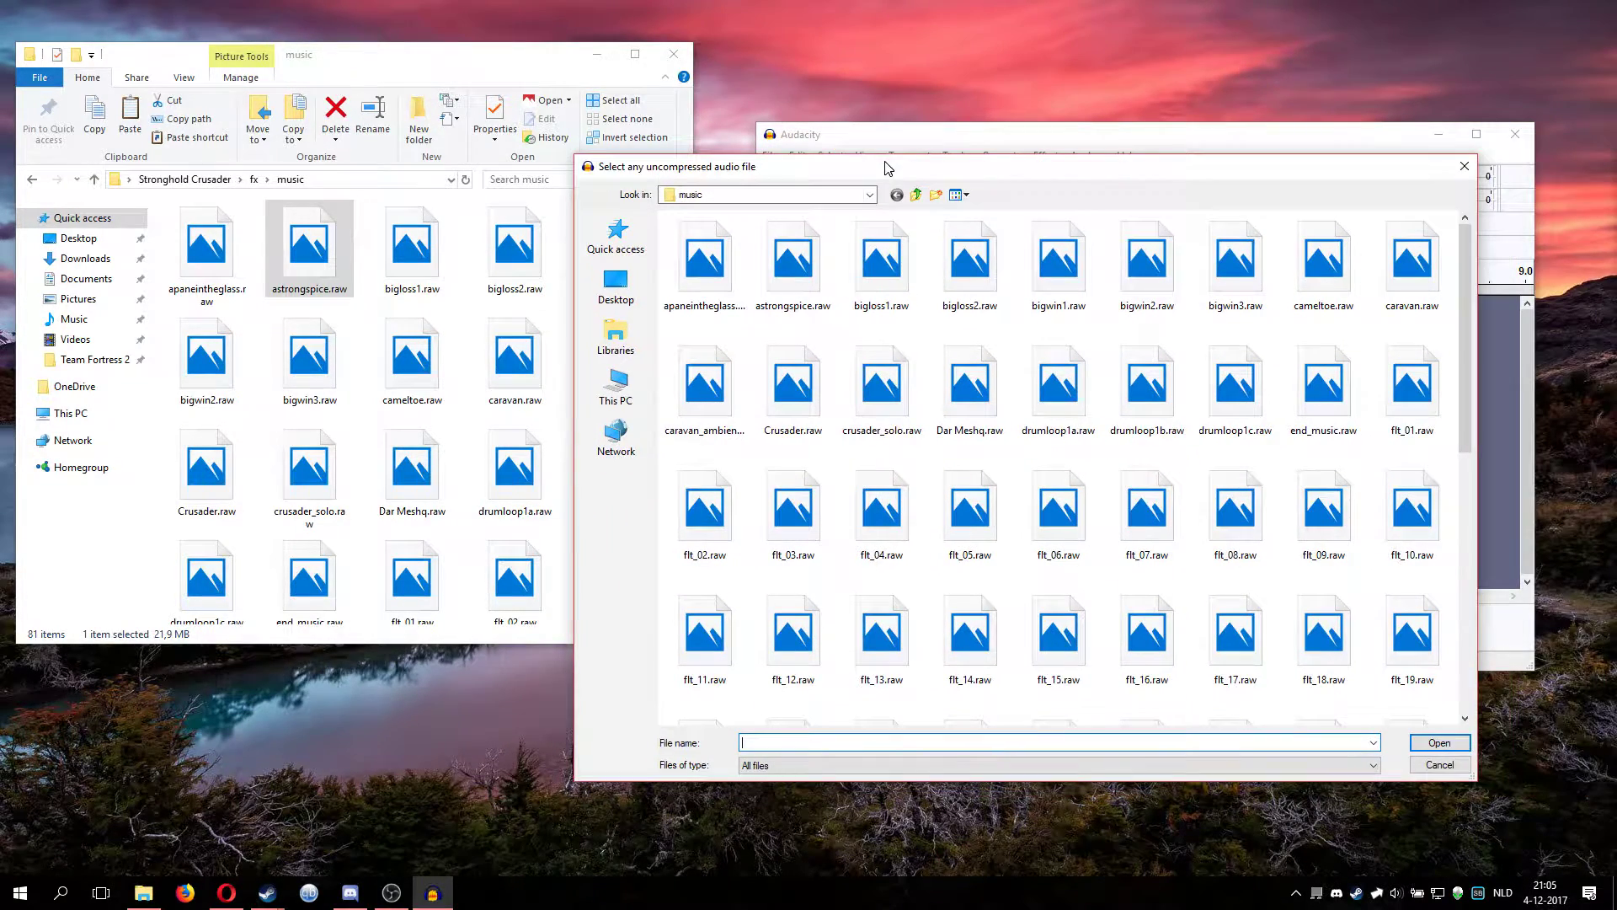
click(615, 386)
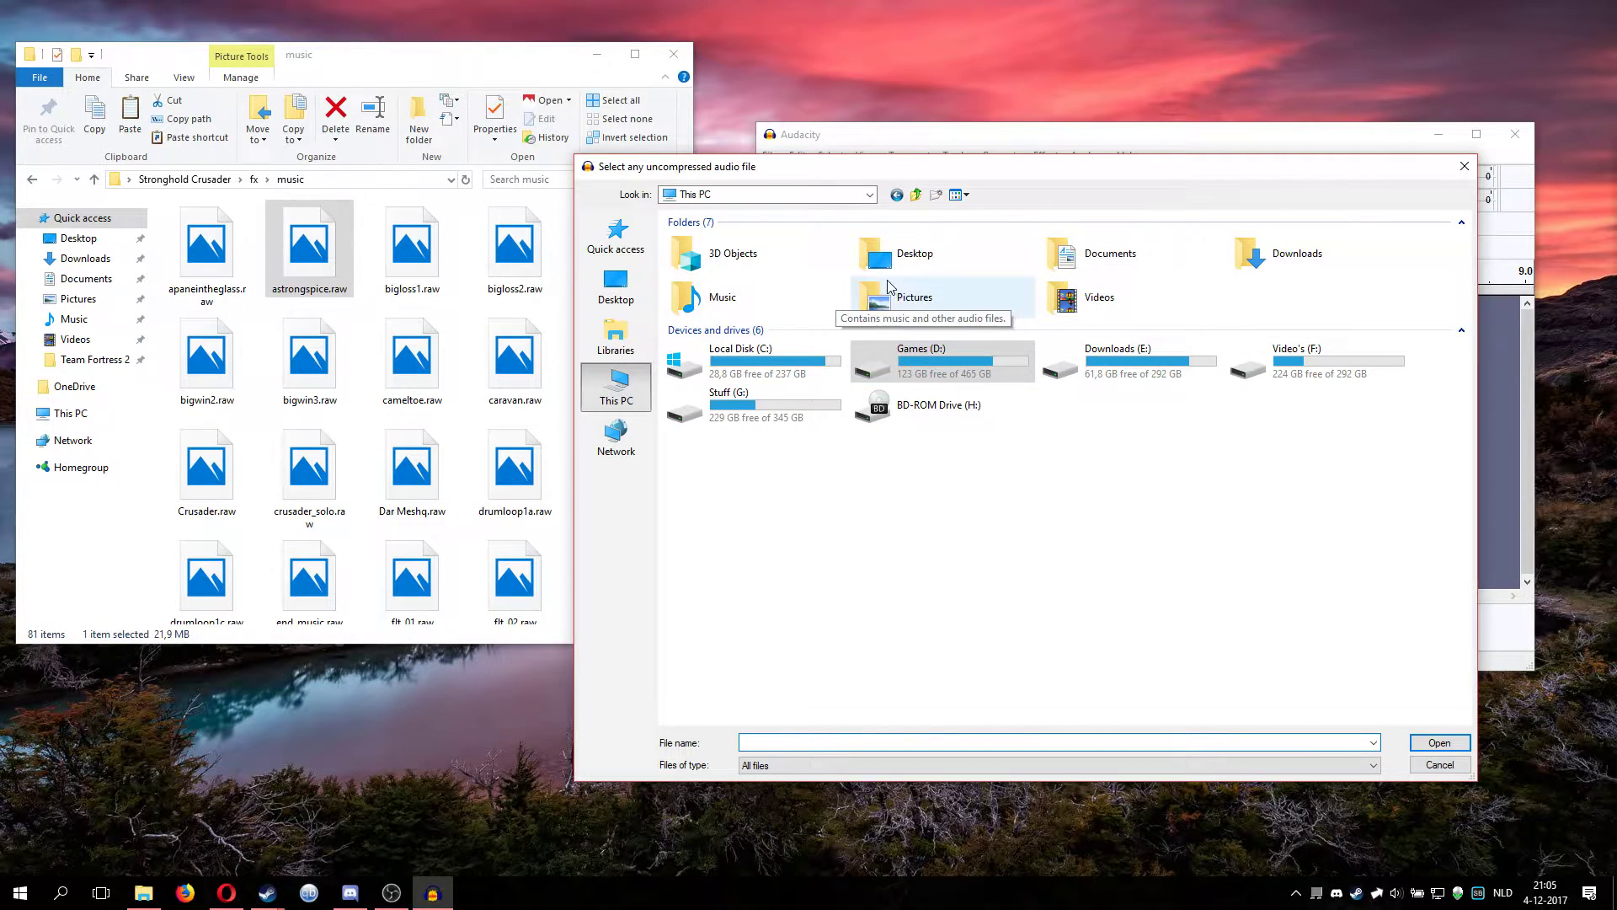
double_click(897, 255)
scroll(868, 549, down, 7)
scroll(864, 543, down, 5)
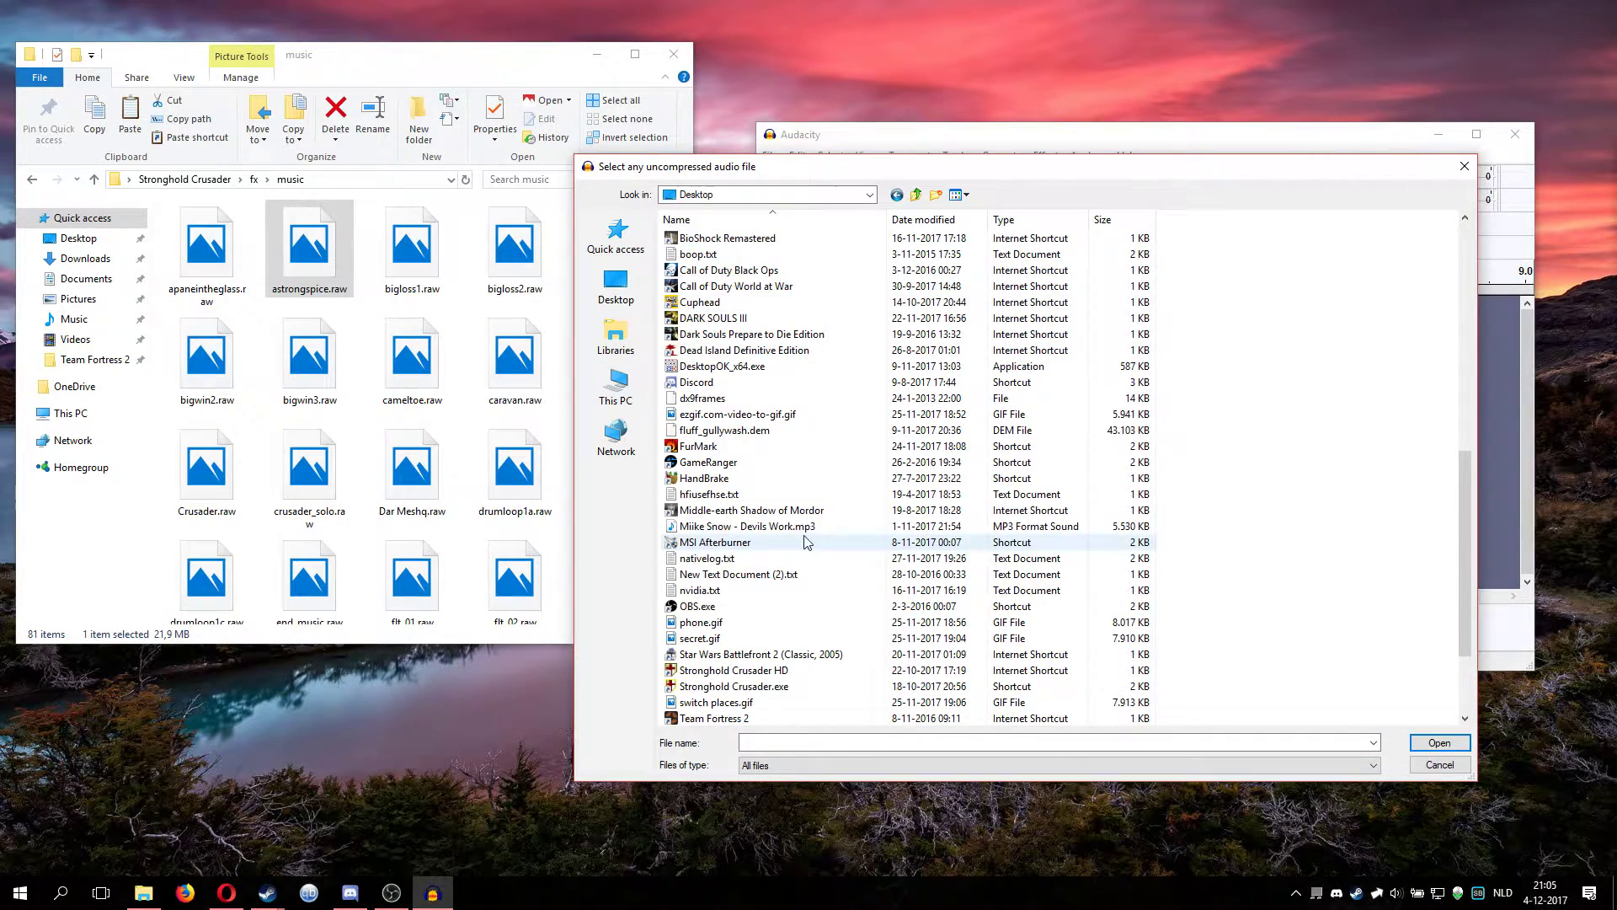
Choose astrongspice.raw from the Stronghold Crusader > fx > music folder as the raw file to import
click(756, 529)
text(str)
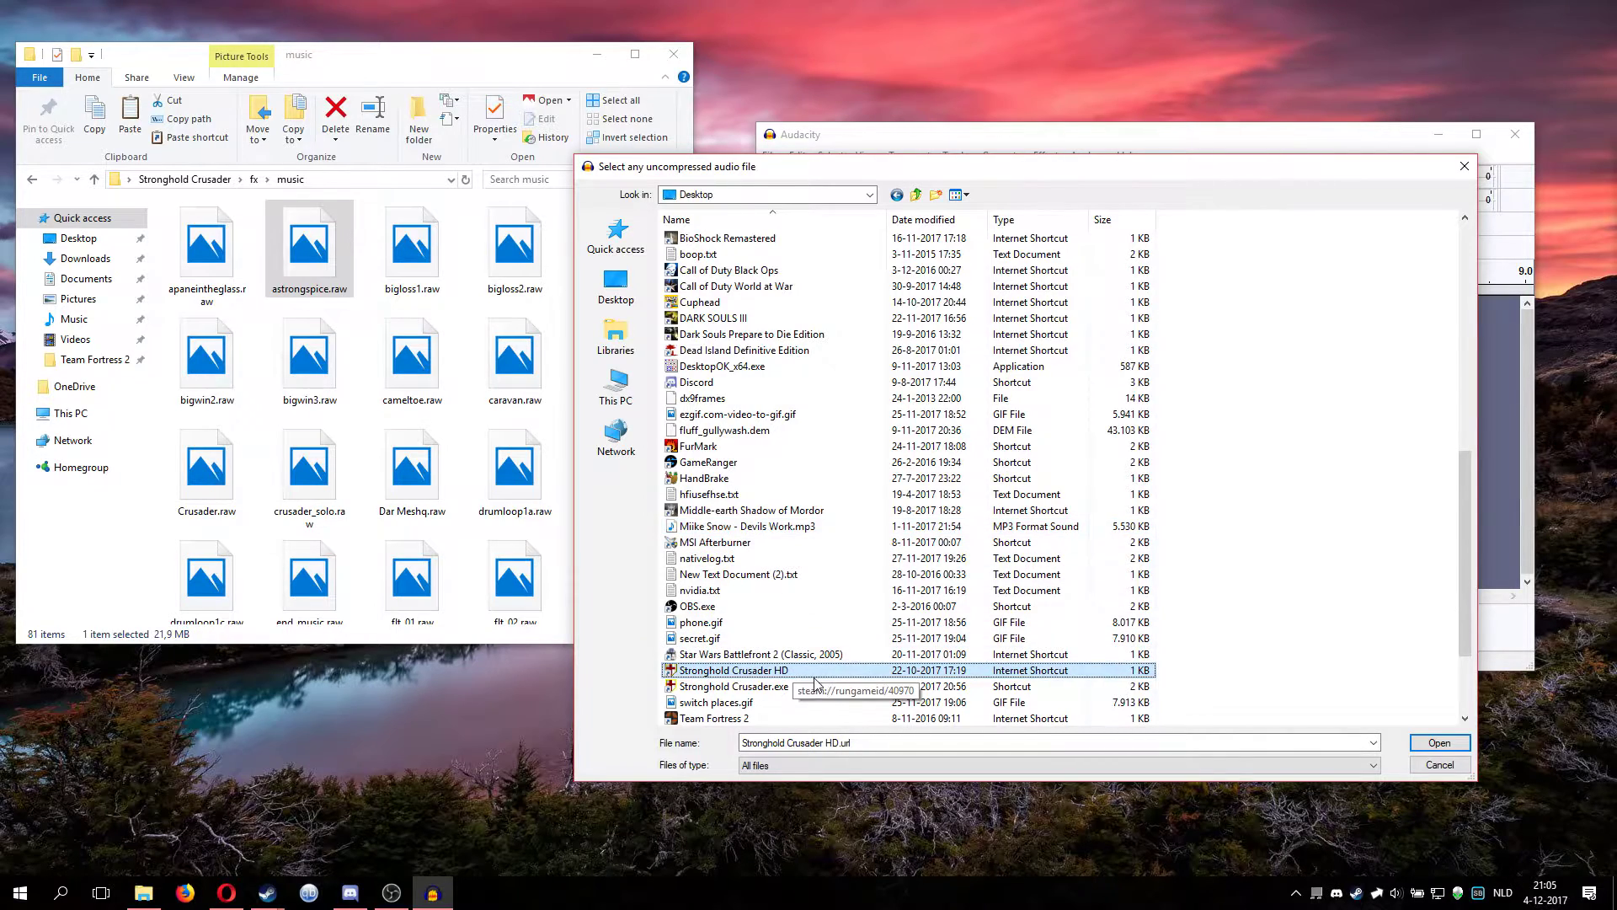
scroll(800, 657, up, 7)
scroll(813, 640, up, 4)
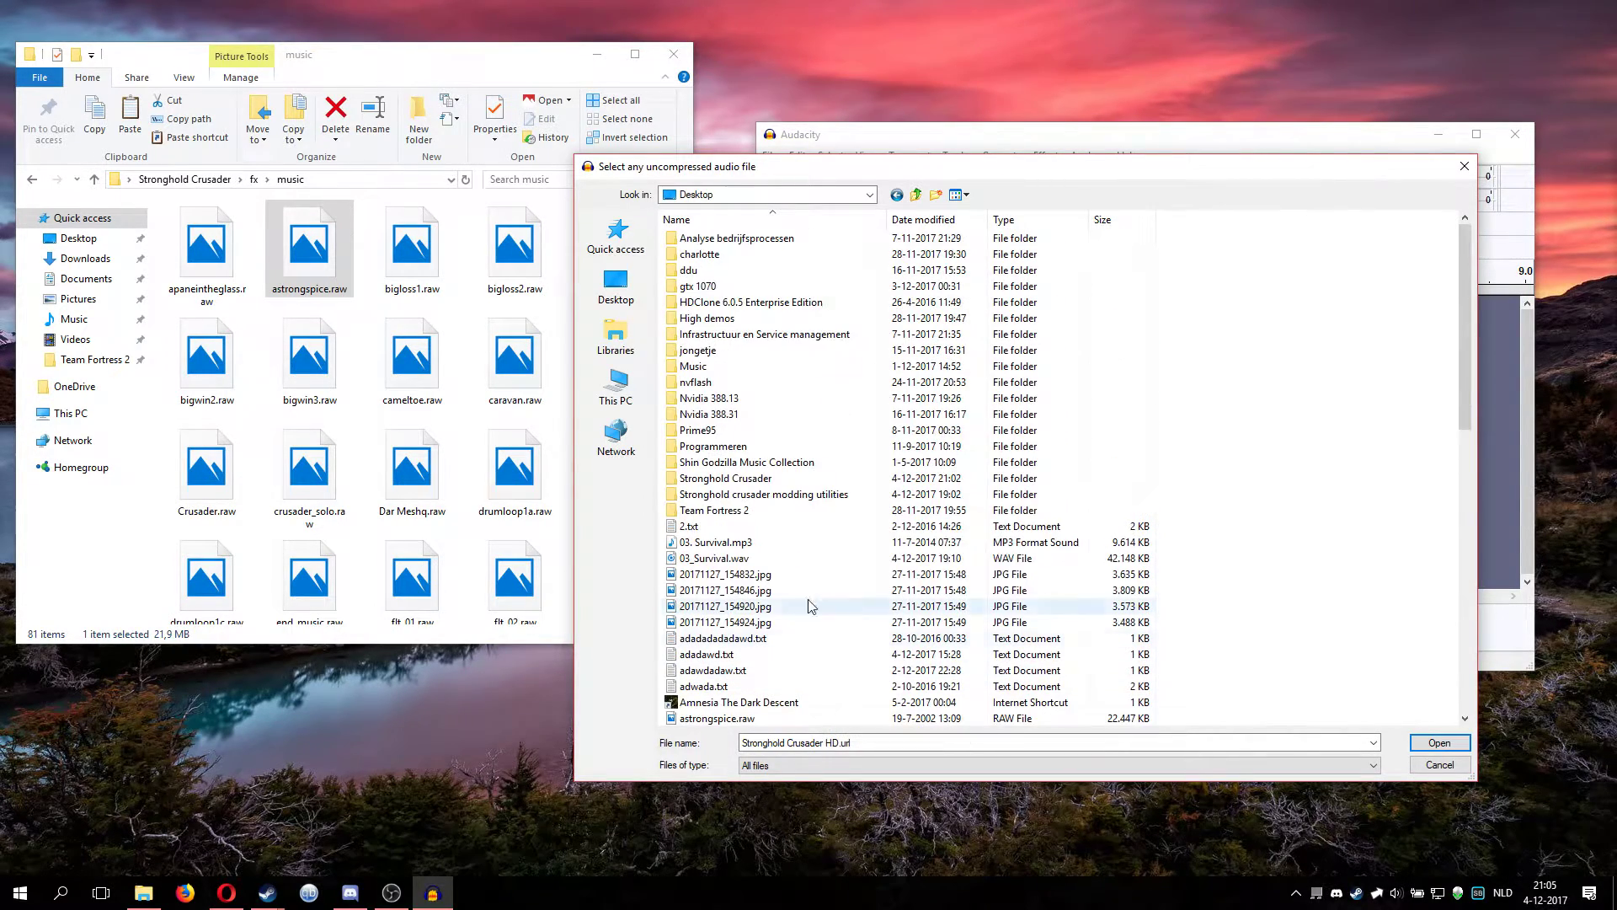
double_click(811, 481)
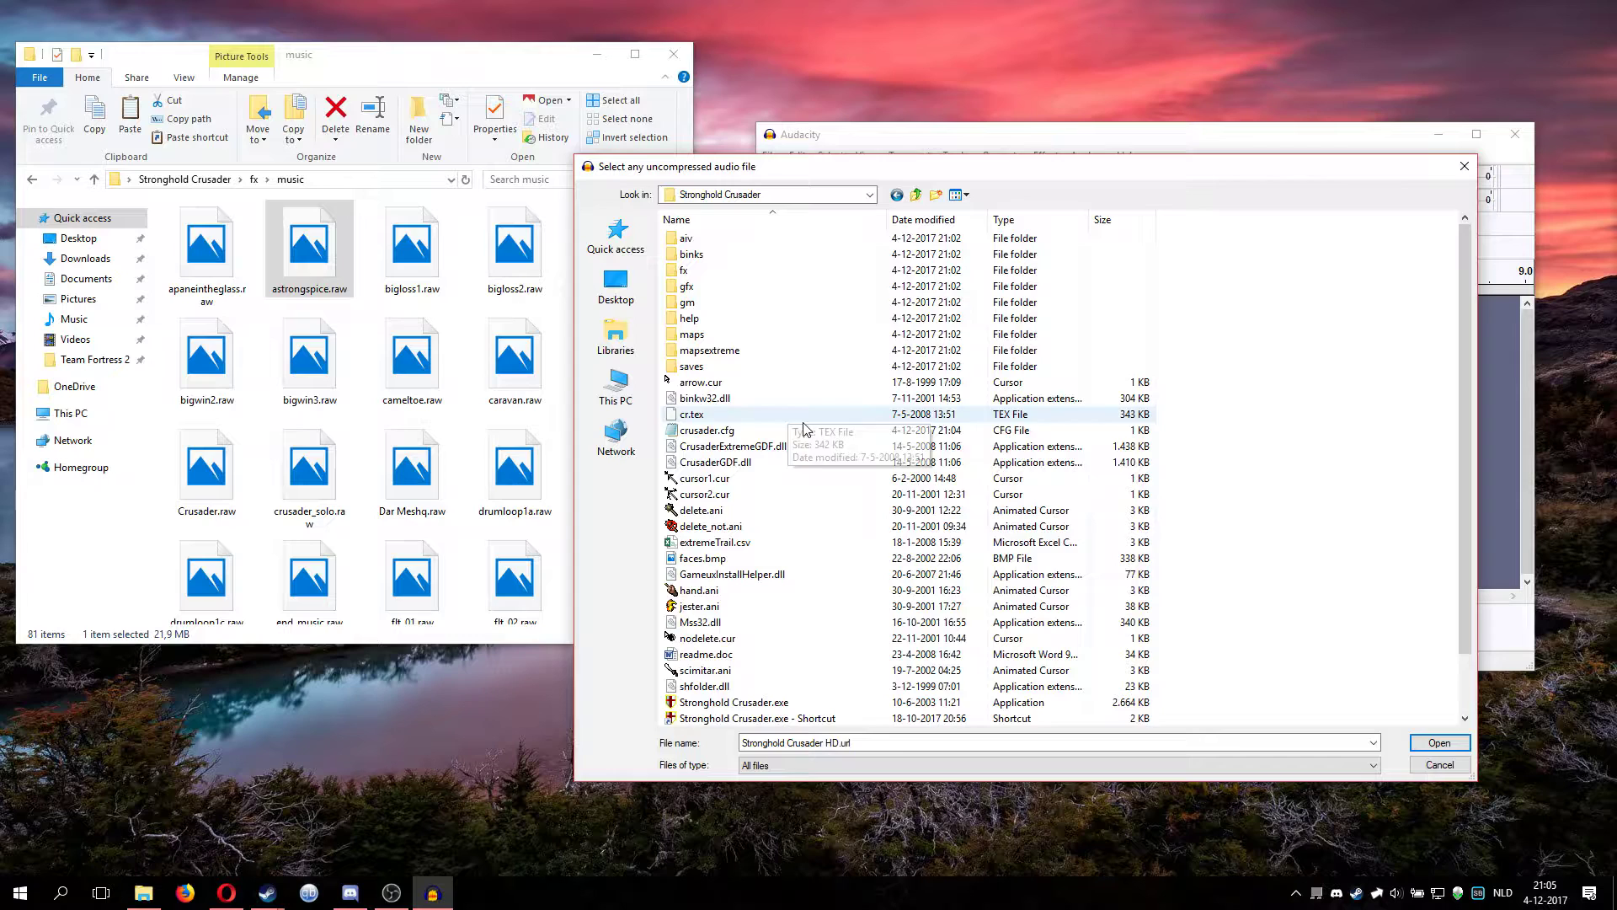
double_click(684, 269)
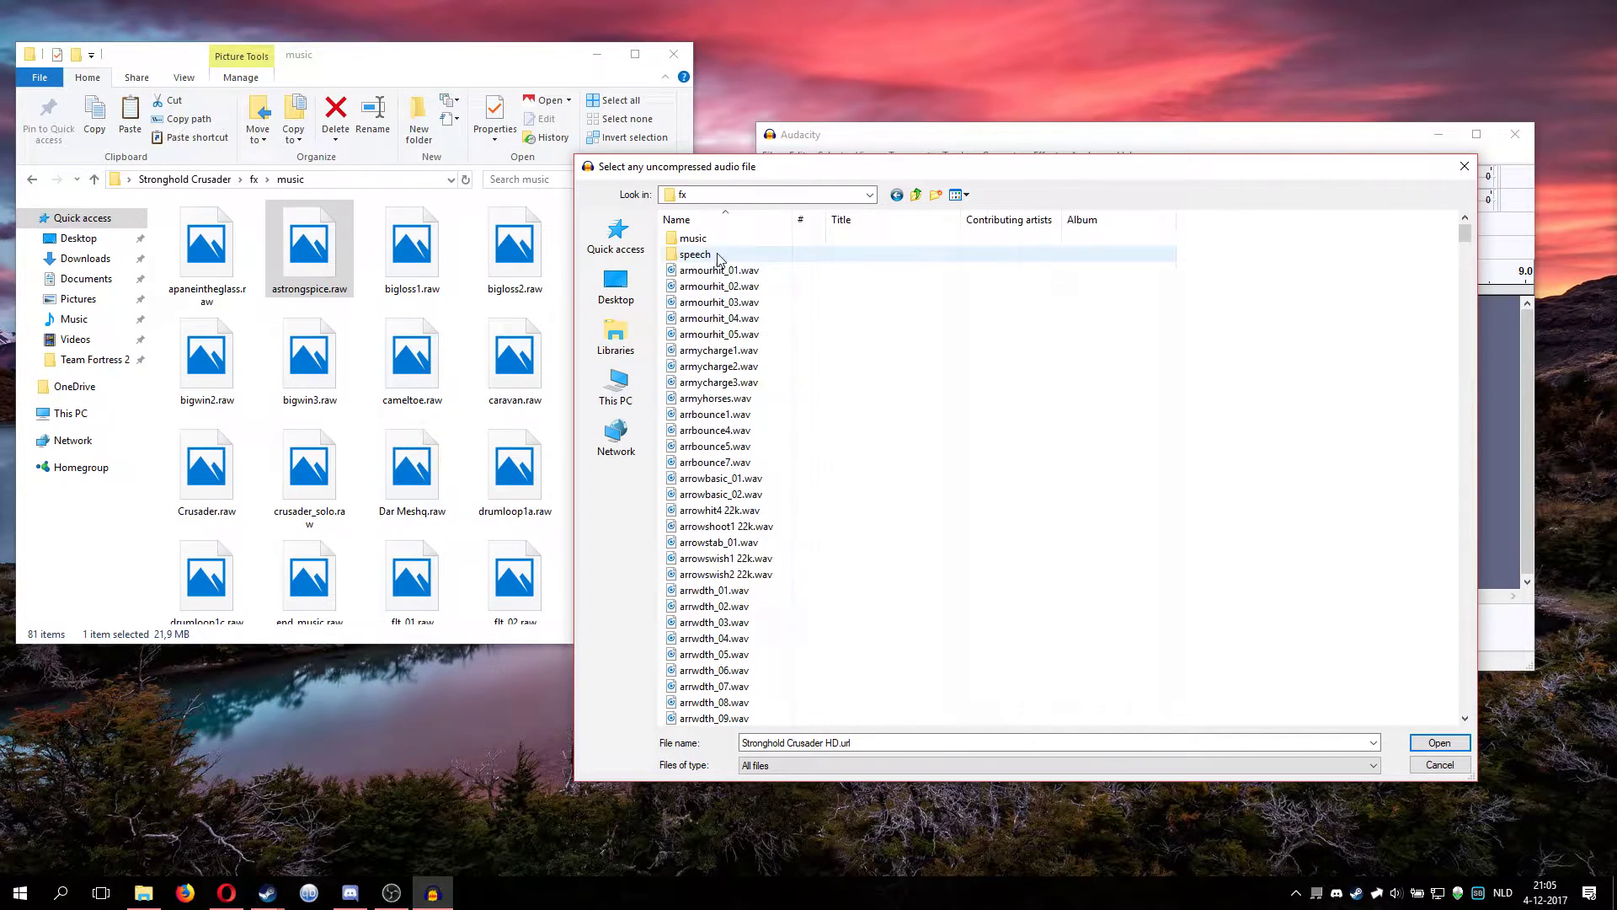
double_click(689, 238)
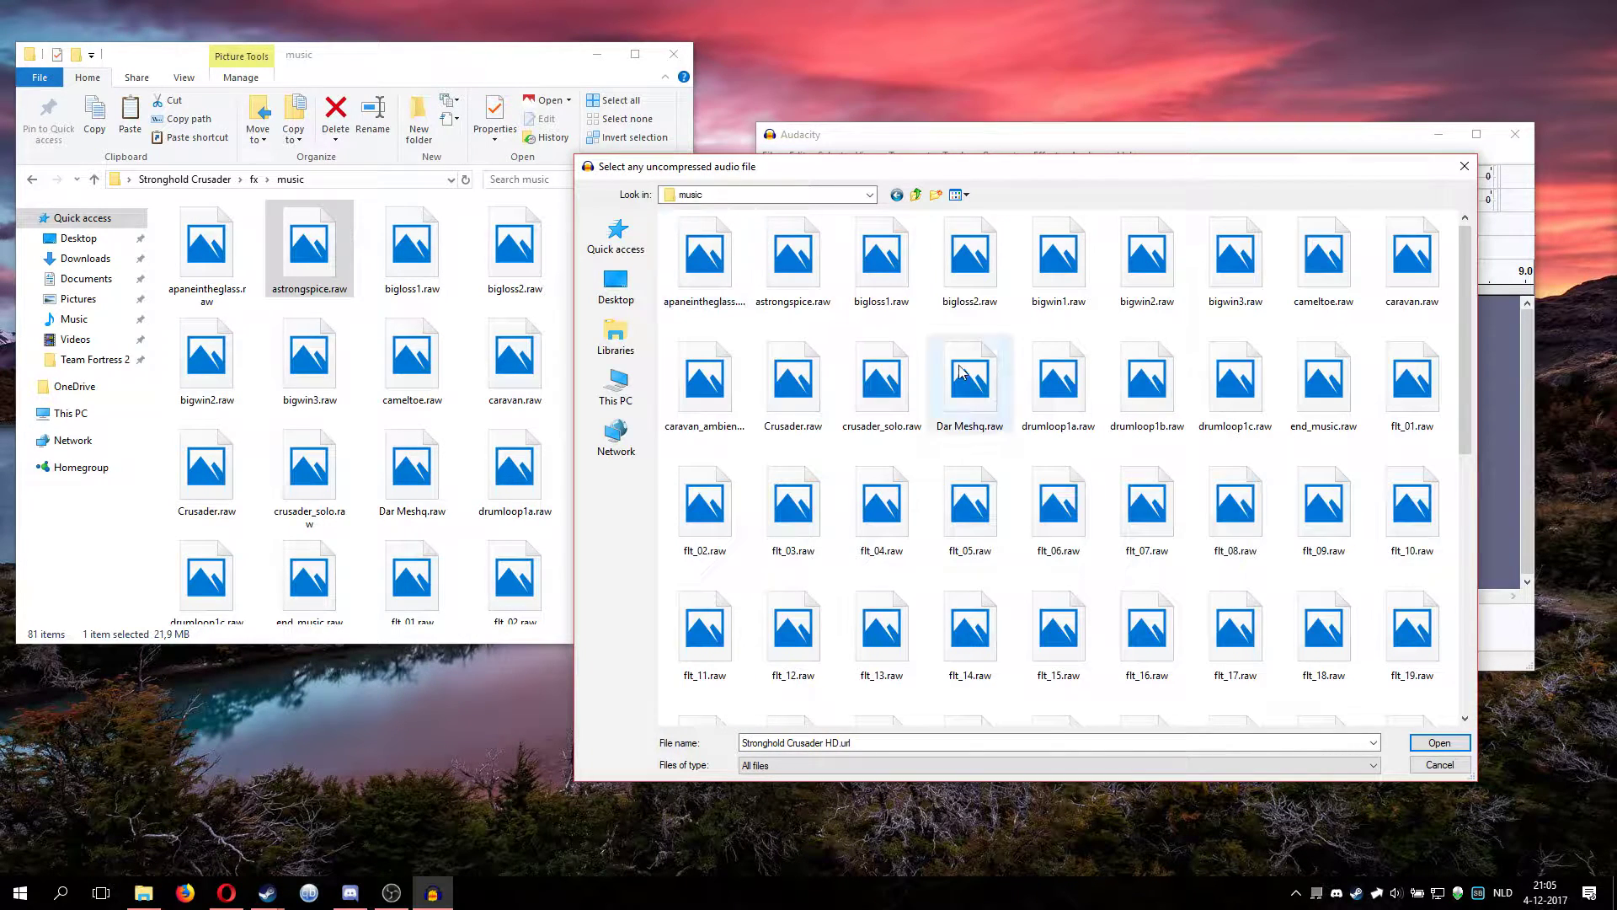
double_click(792, 299)
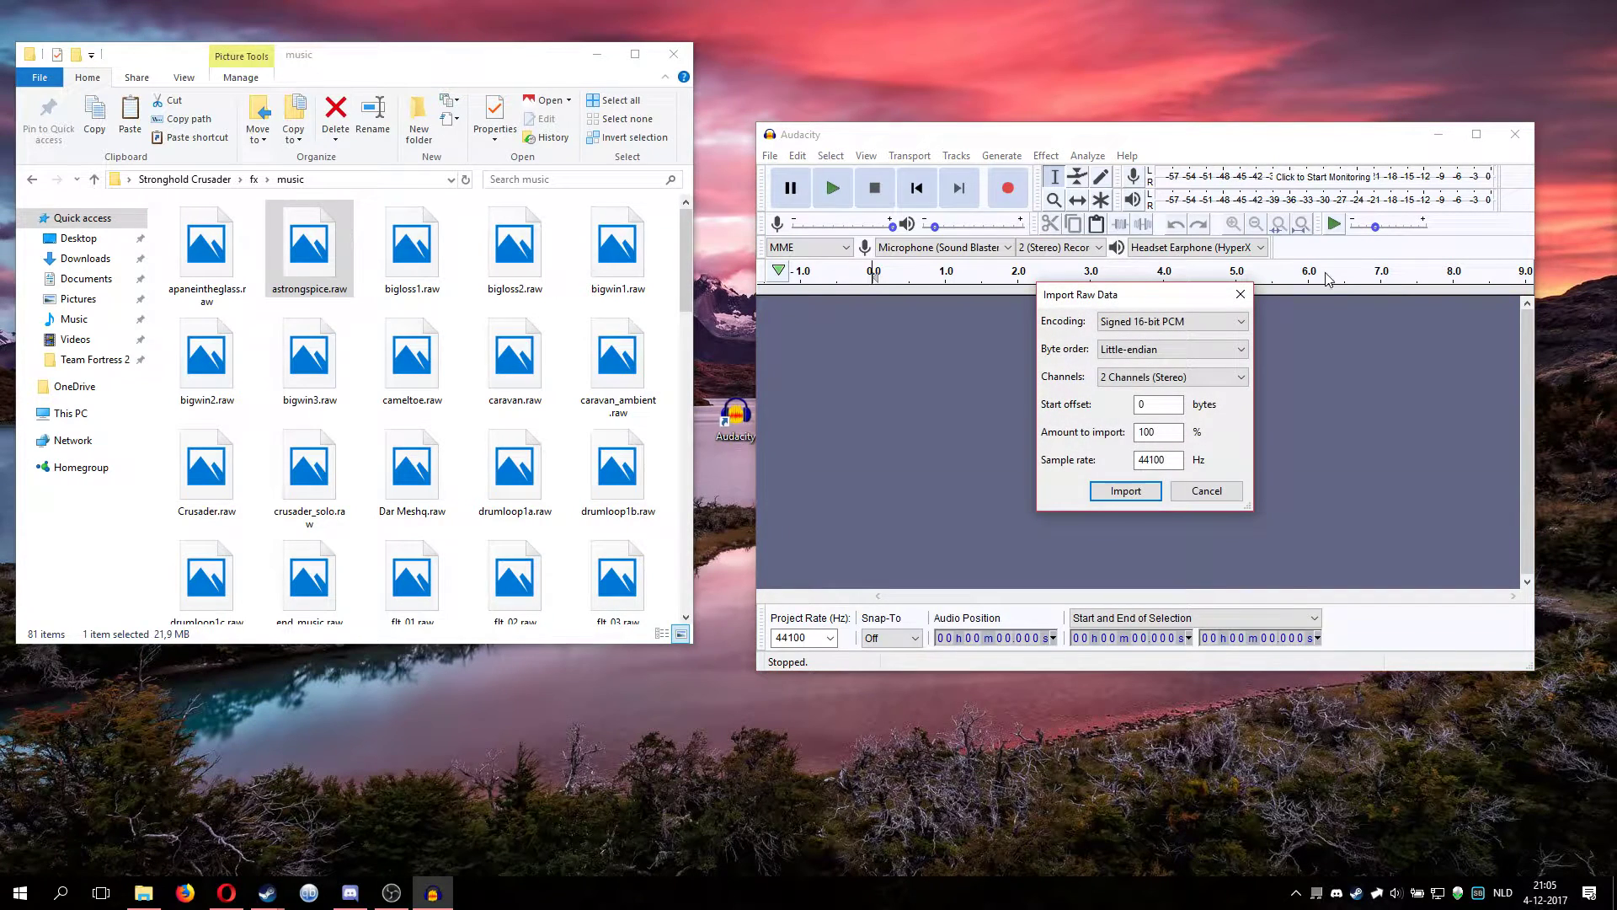
Set the raw import's byte order to No endianness and its channels to 1 Channel (Mono)
click(1165, 352)
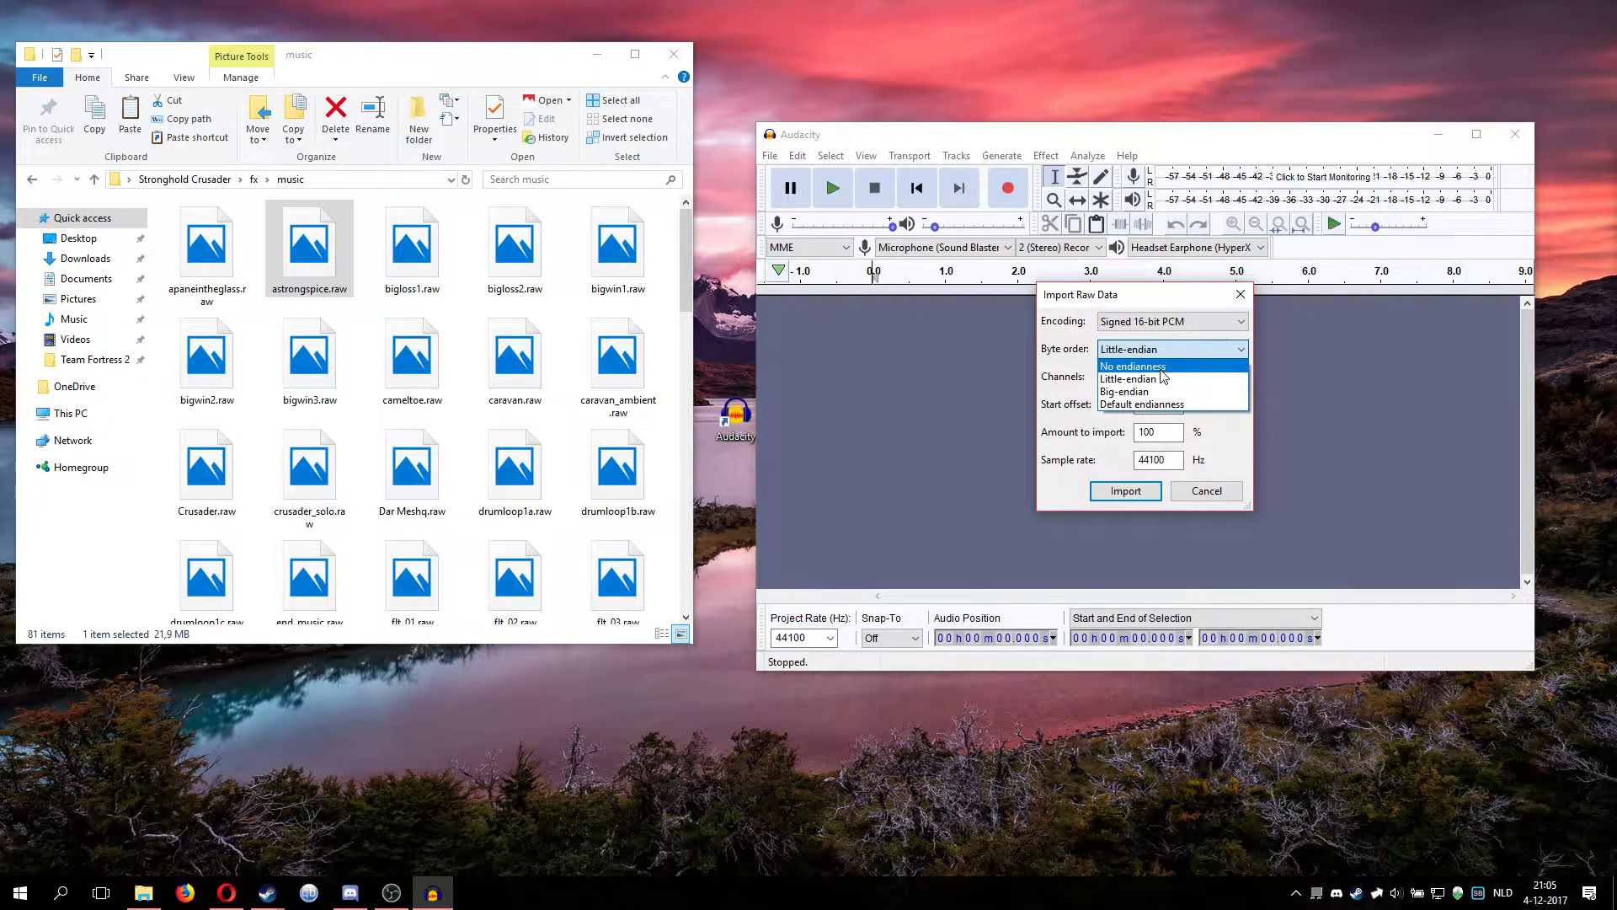
click(1133, 366)
click(1171, 377)
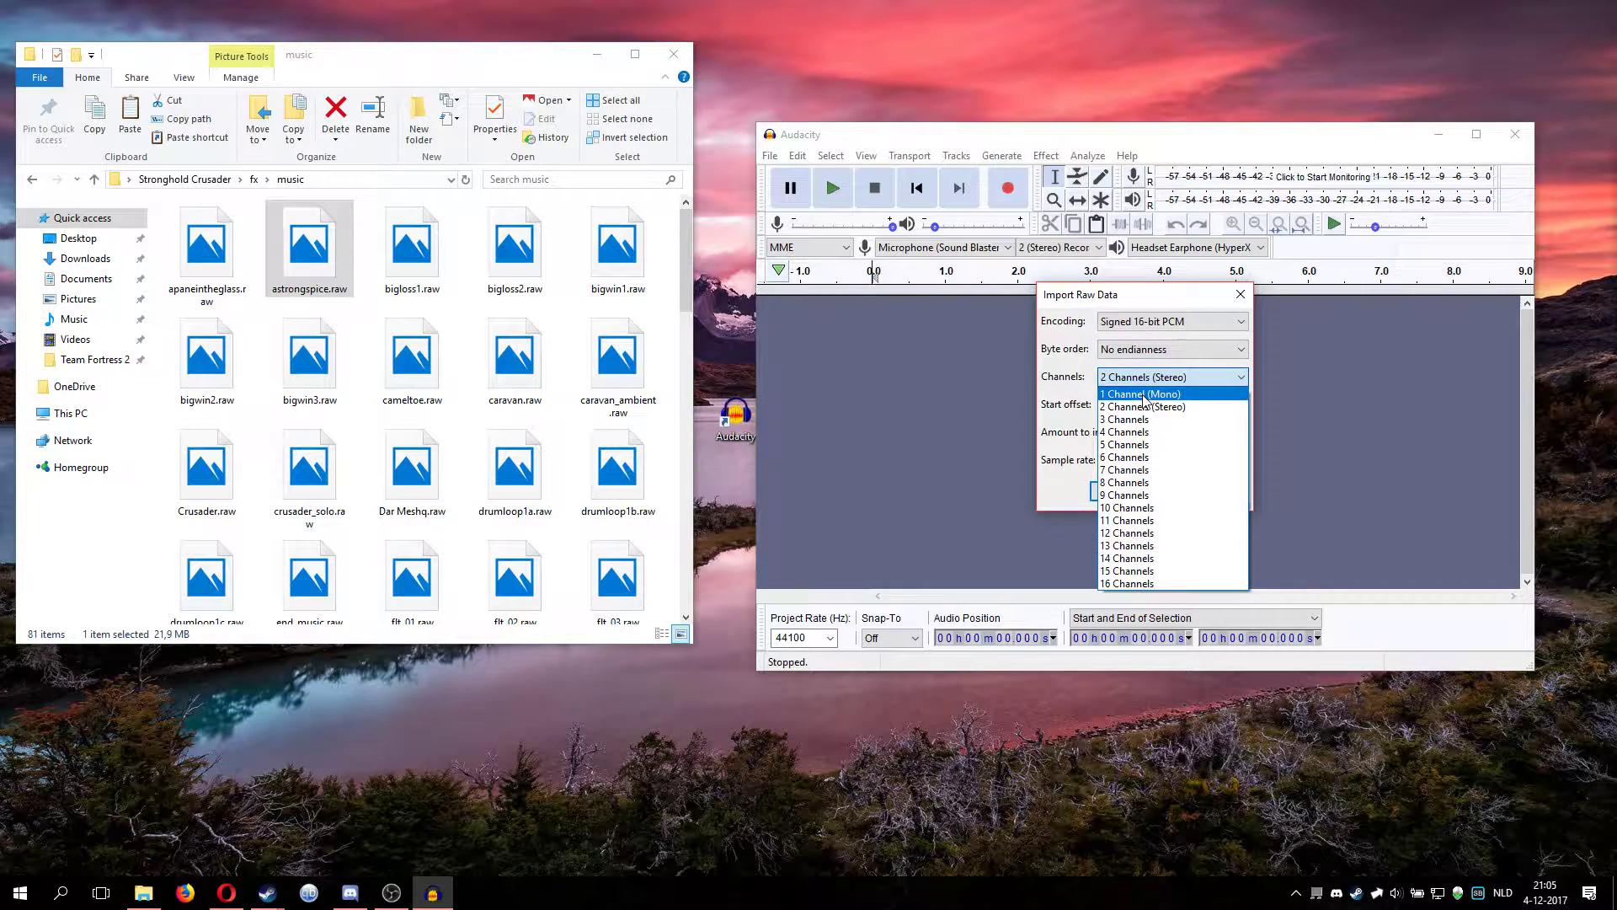
click(1145, 391)
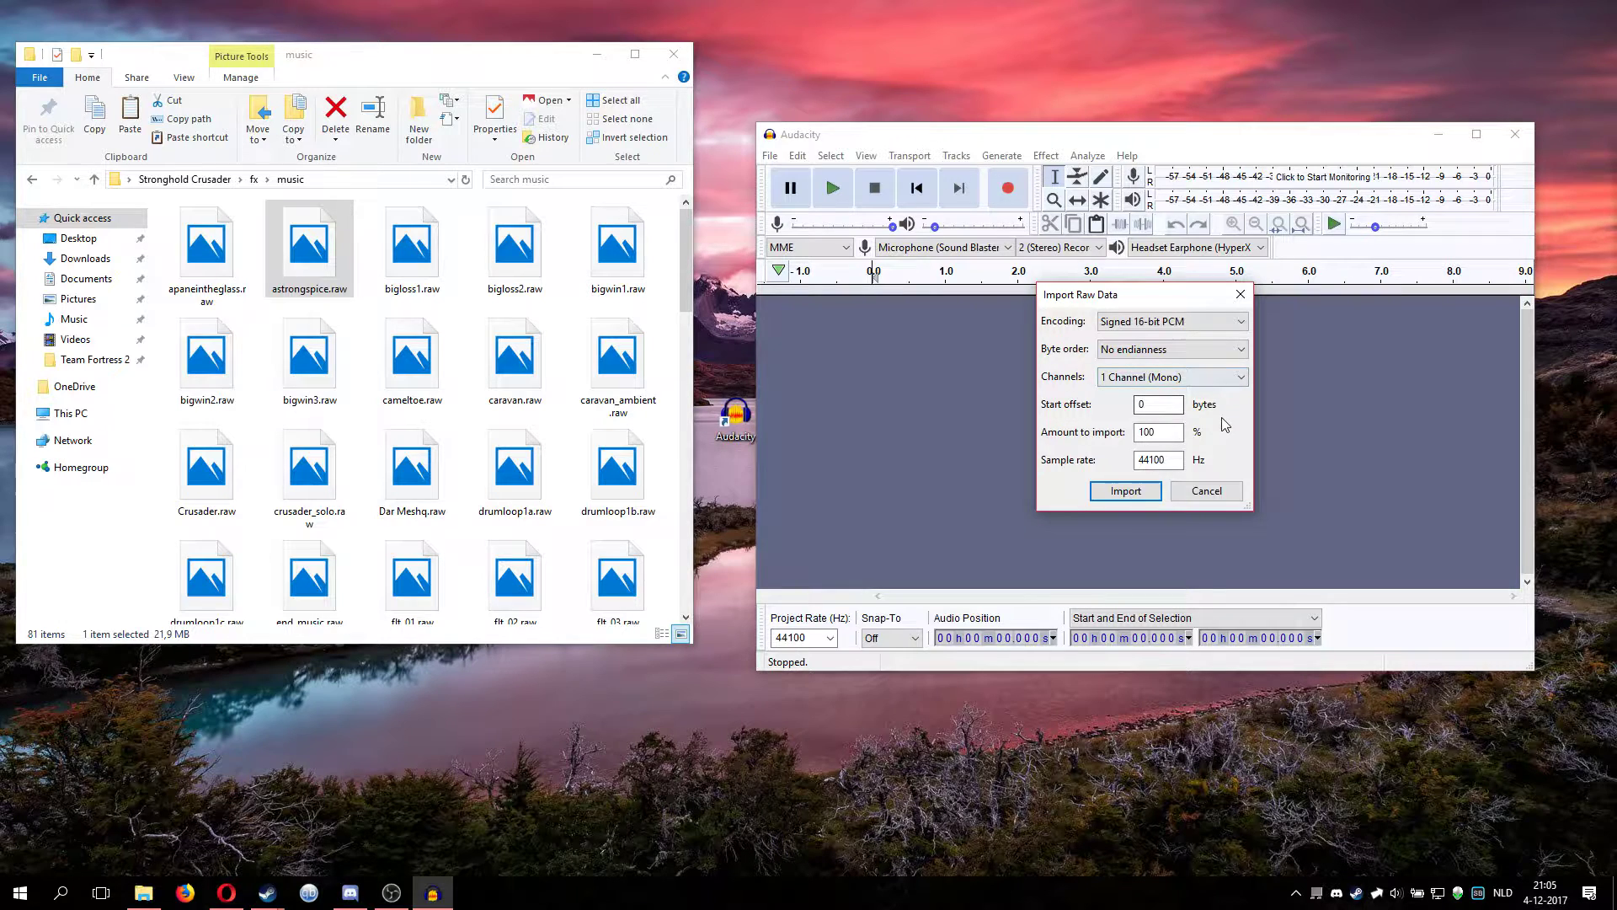
Import astrongspice.raw as 1 Channel (Mono) with Signed 16-bit PCM encoding and No endianness
click(1214, 383)
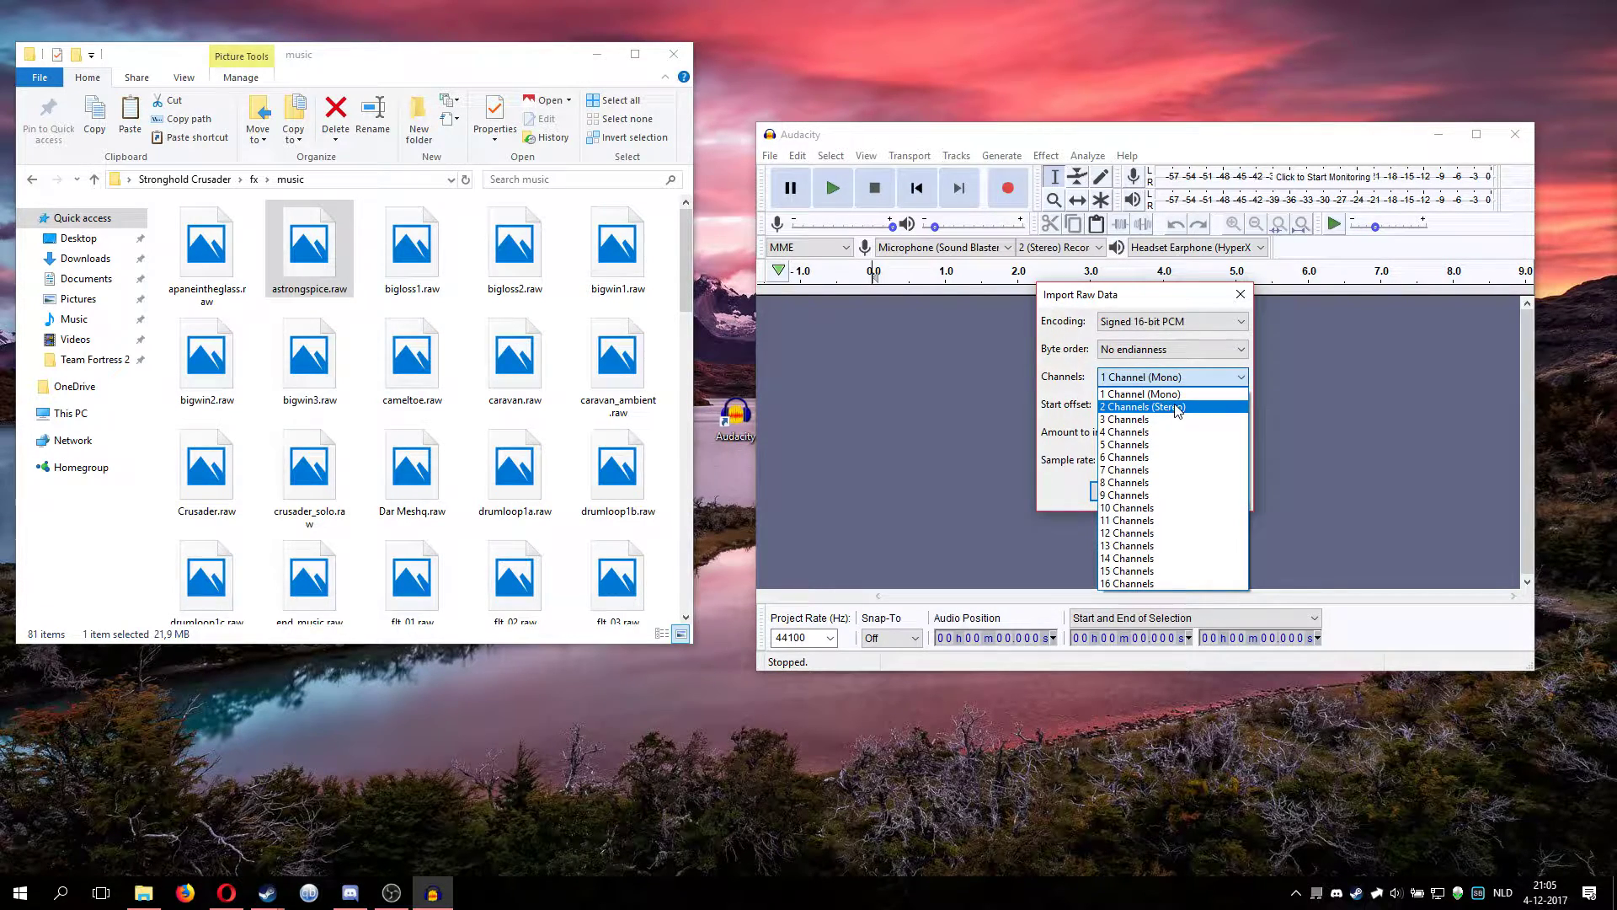
click(1188, 379)
click(1137, 325)
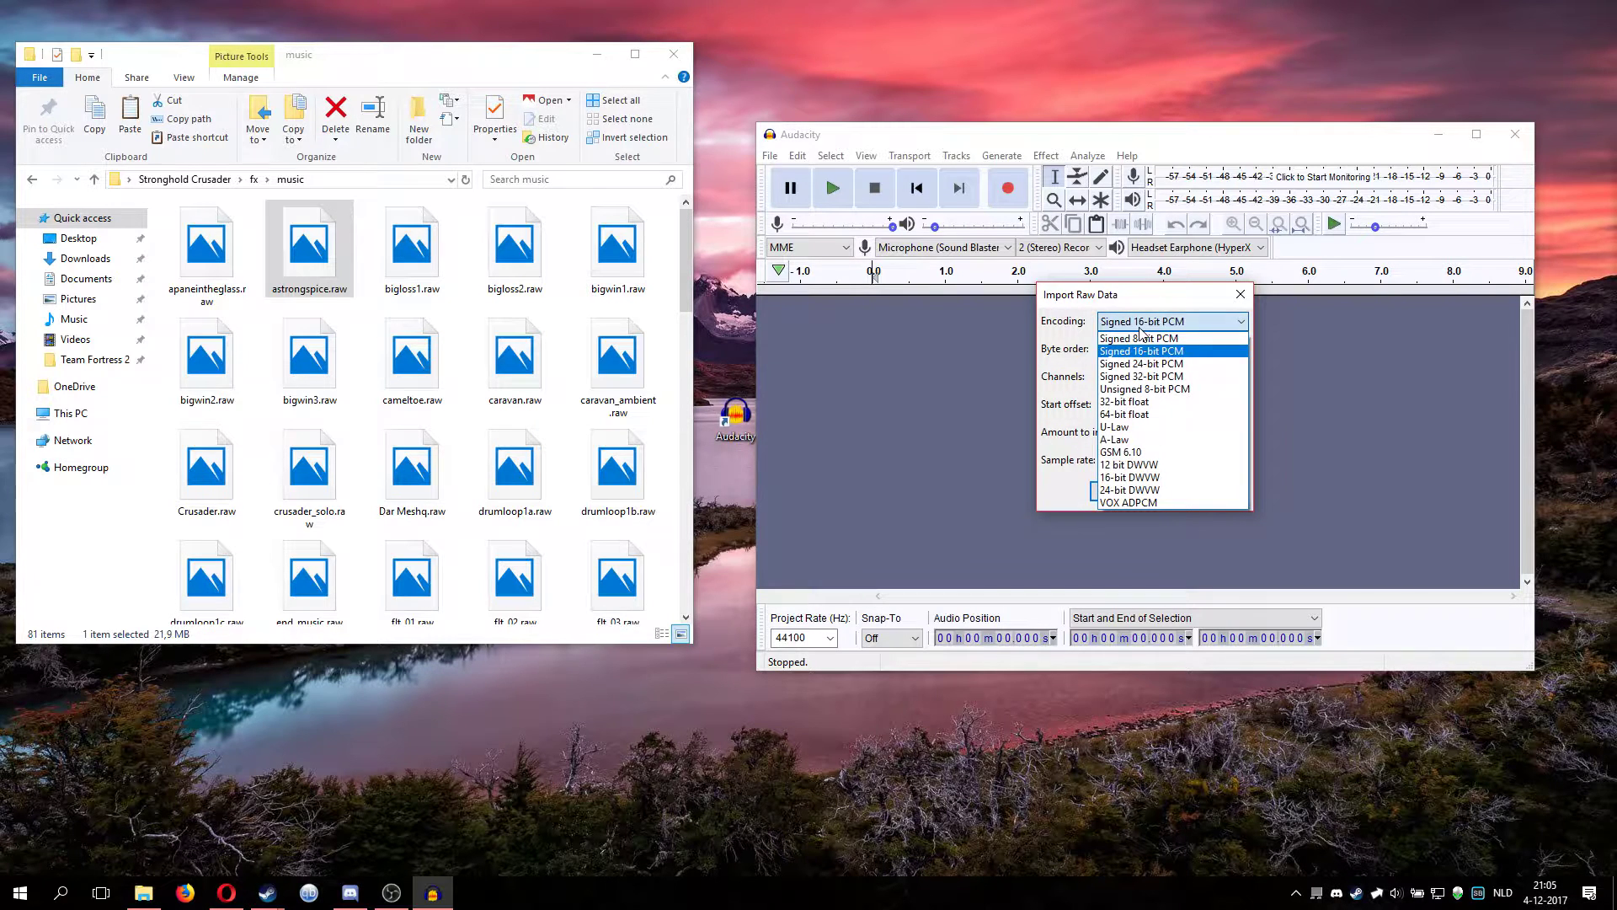
click(1188, 354)
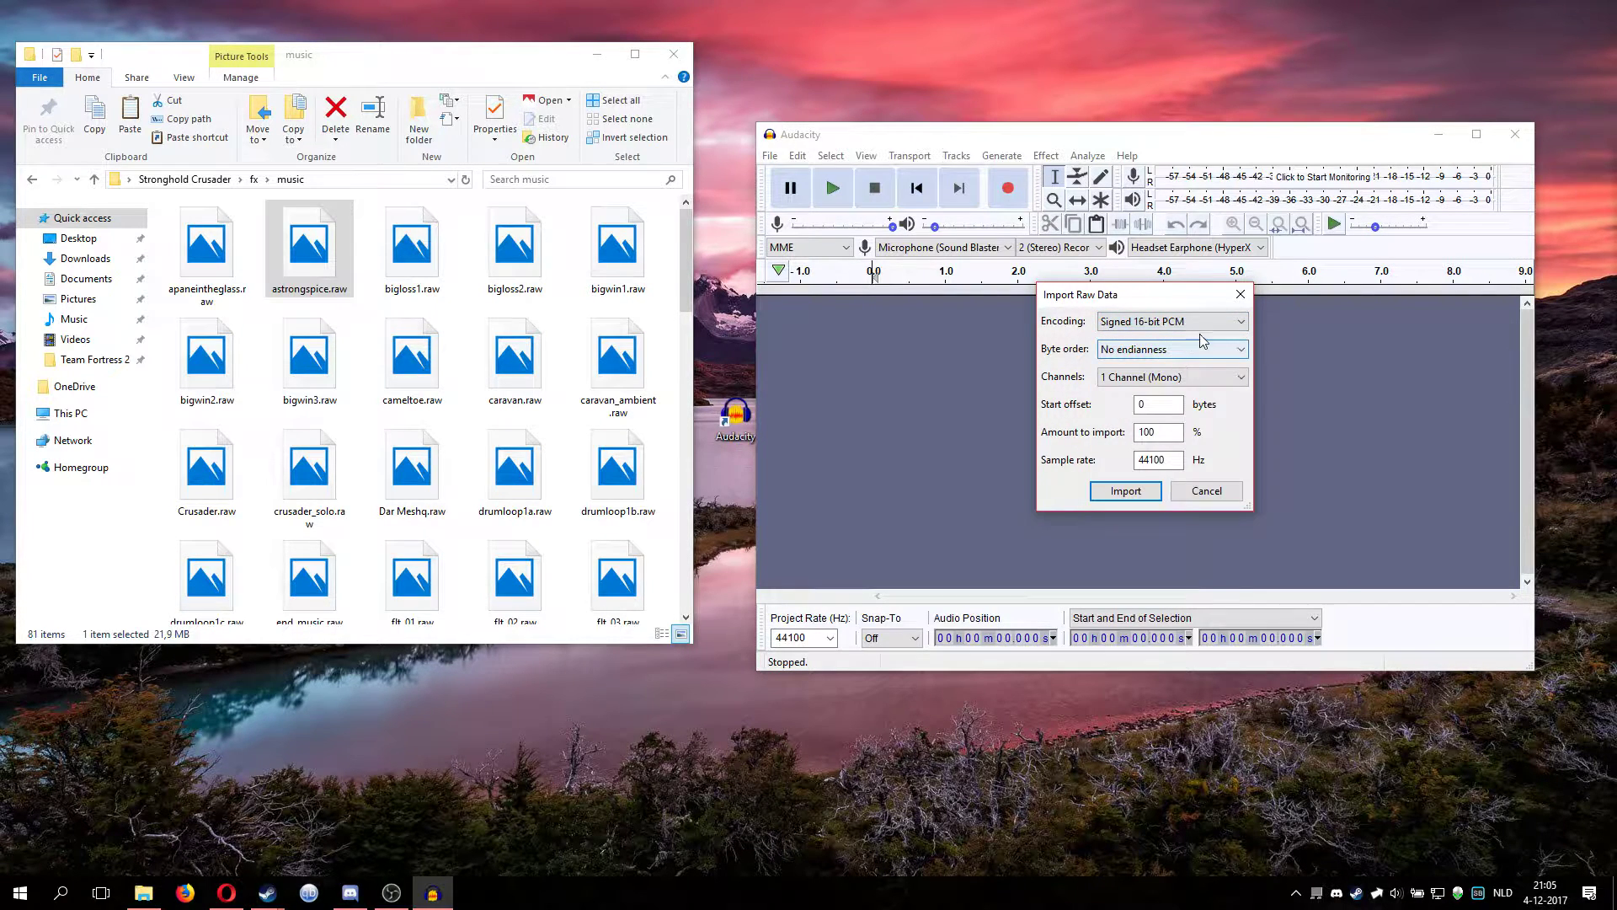
click(1125, 492)
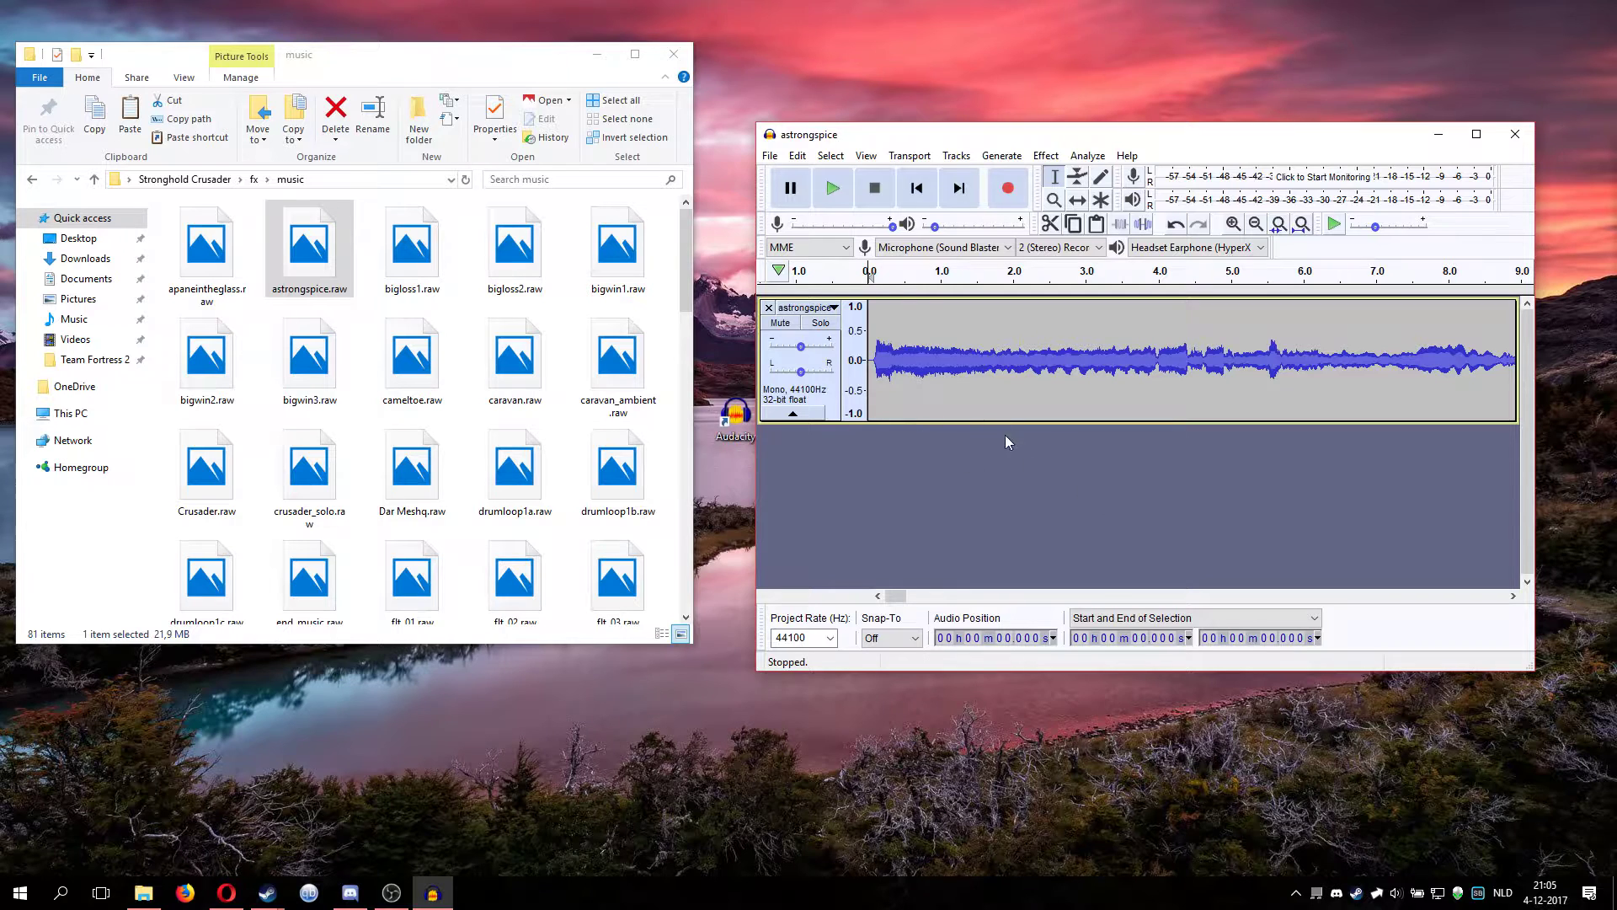
Play the imported astrongspice track briefly, stop playback, and remove the track from the project
click(831, 190)
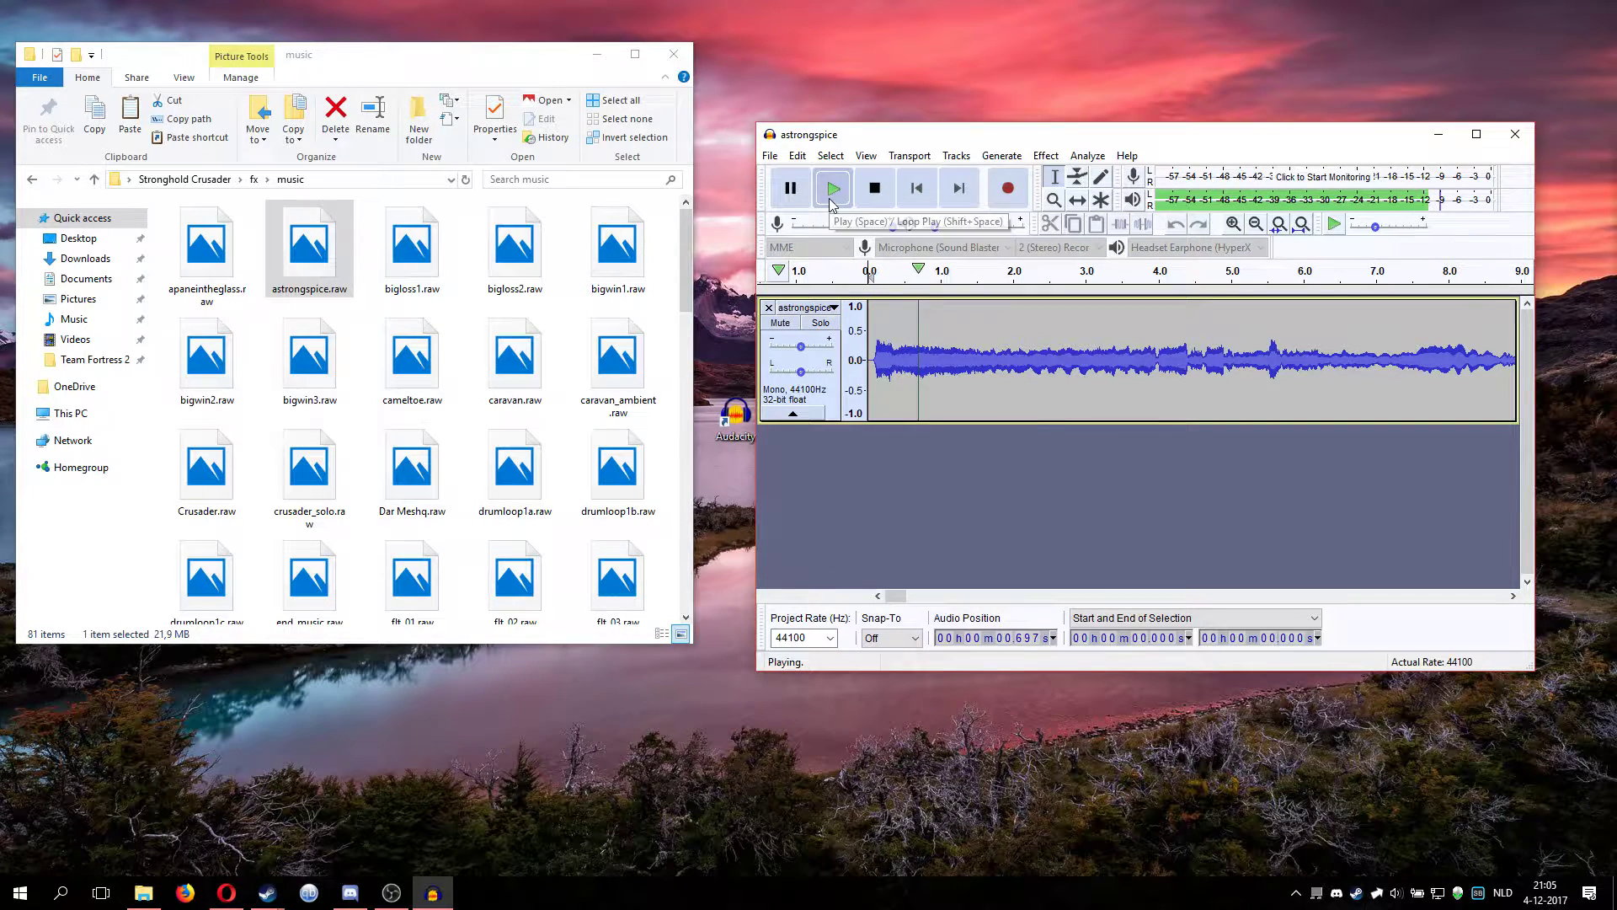
click(889, 197)
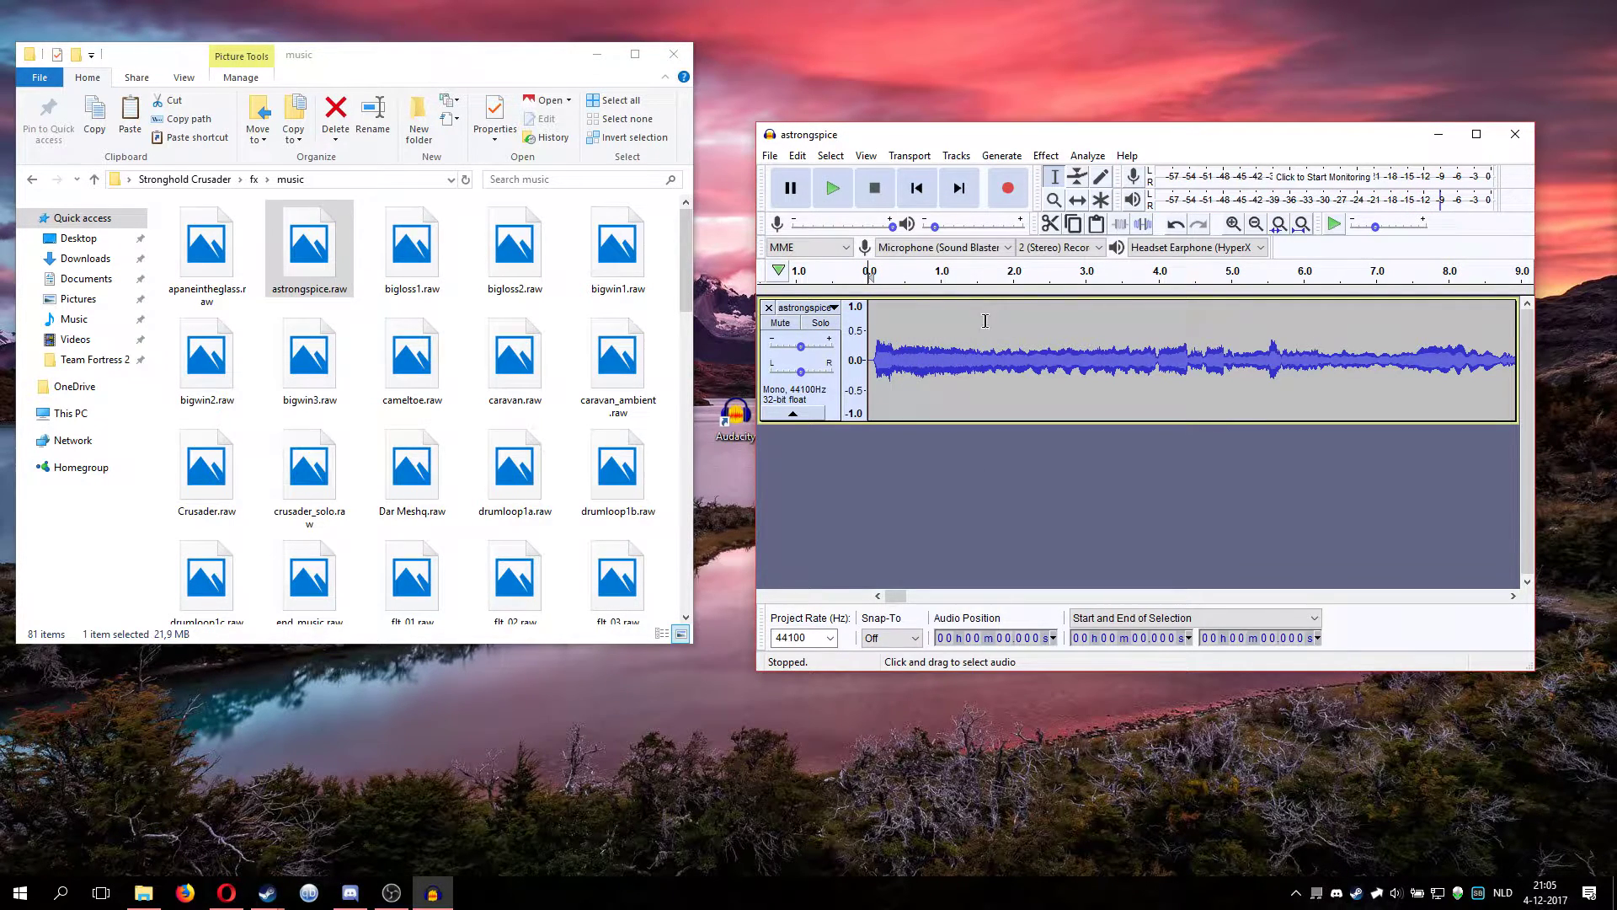
click(768, 307)
Move the Audacity window over the music folder window and minimize it to reveal the desktop
drag(1093, 143, 930, 199)
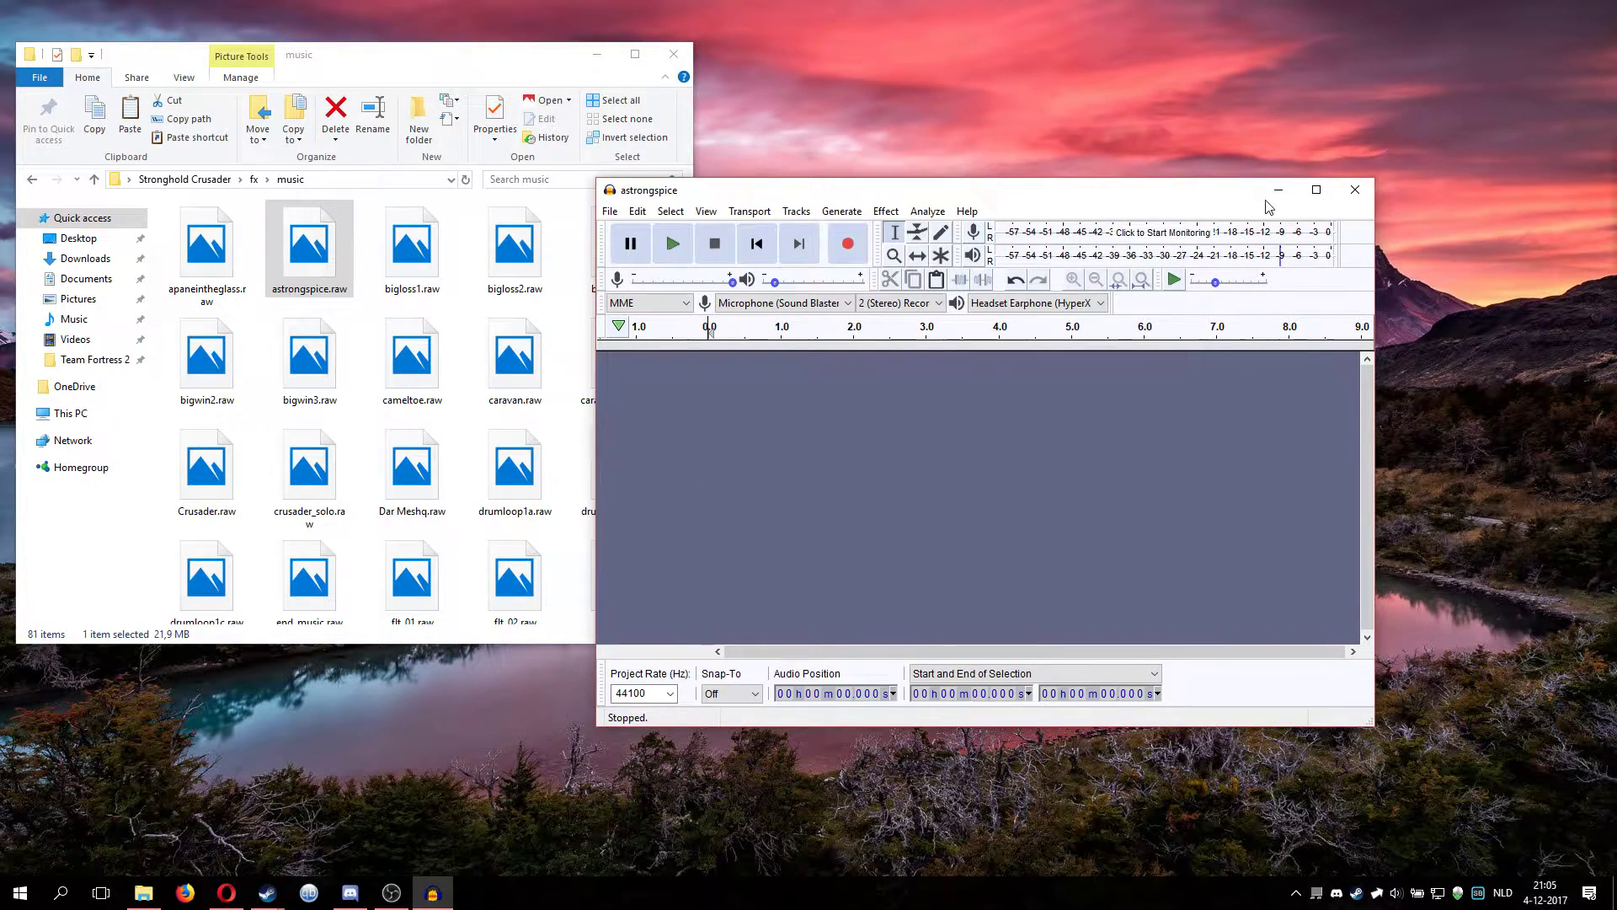
drag(1039, 195, 458, 120)
drag(856, 409, 903, 406)
click(701, 124)
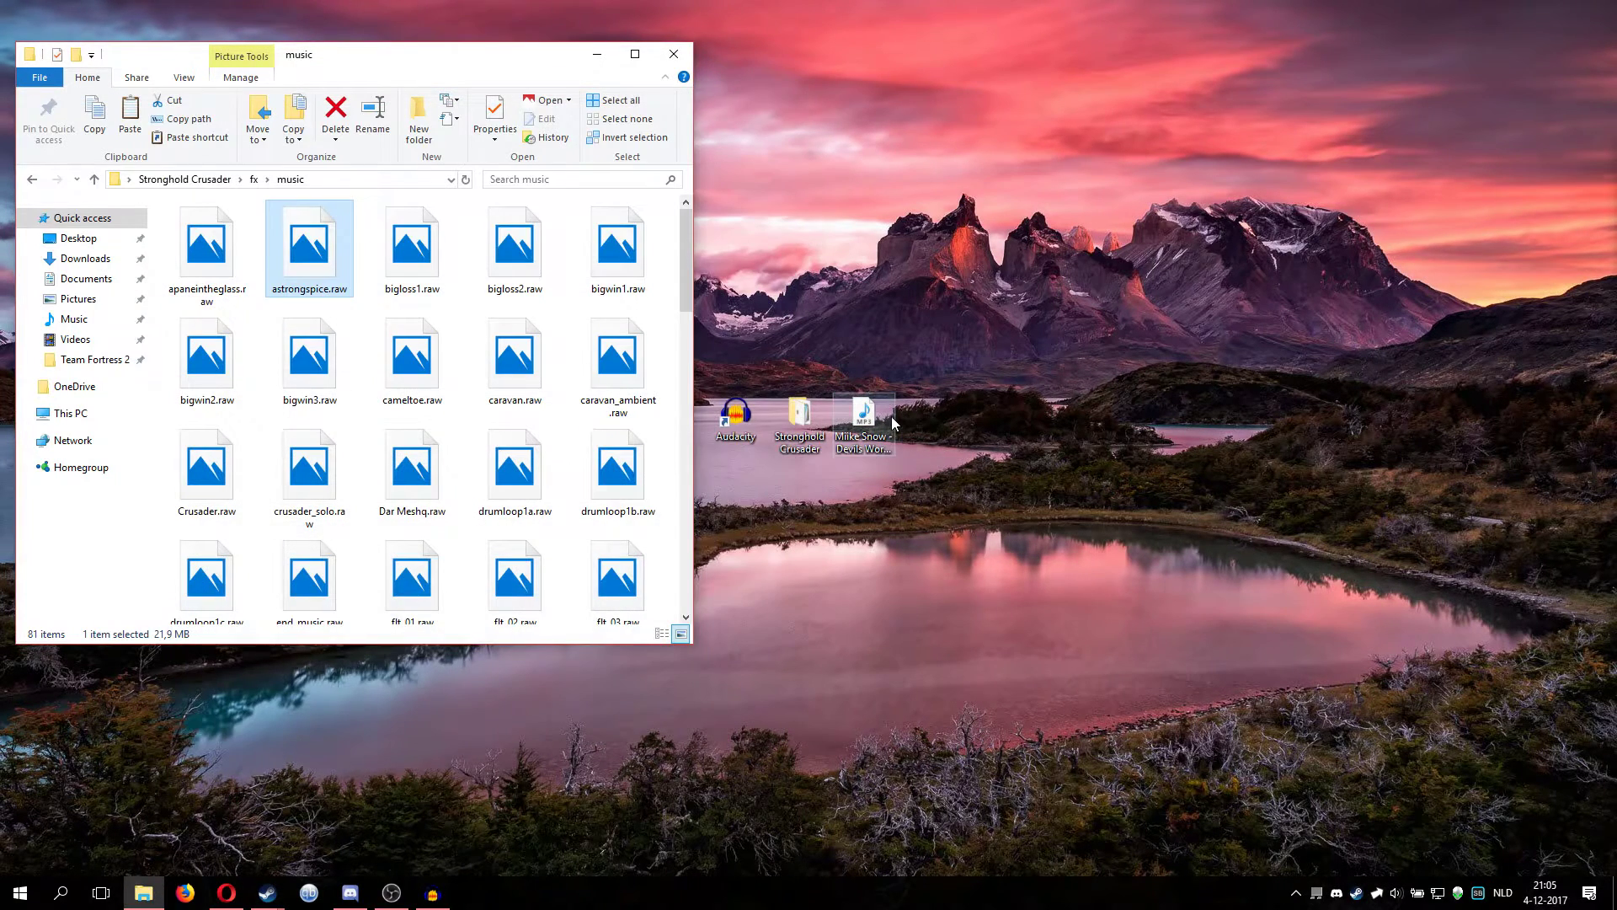
Select the Miike Snow - Devils Work mp3 file on the desktop
click(891, 416)
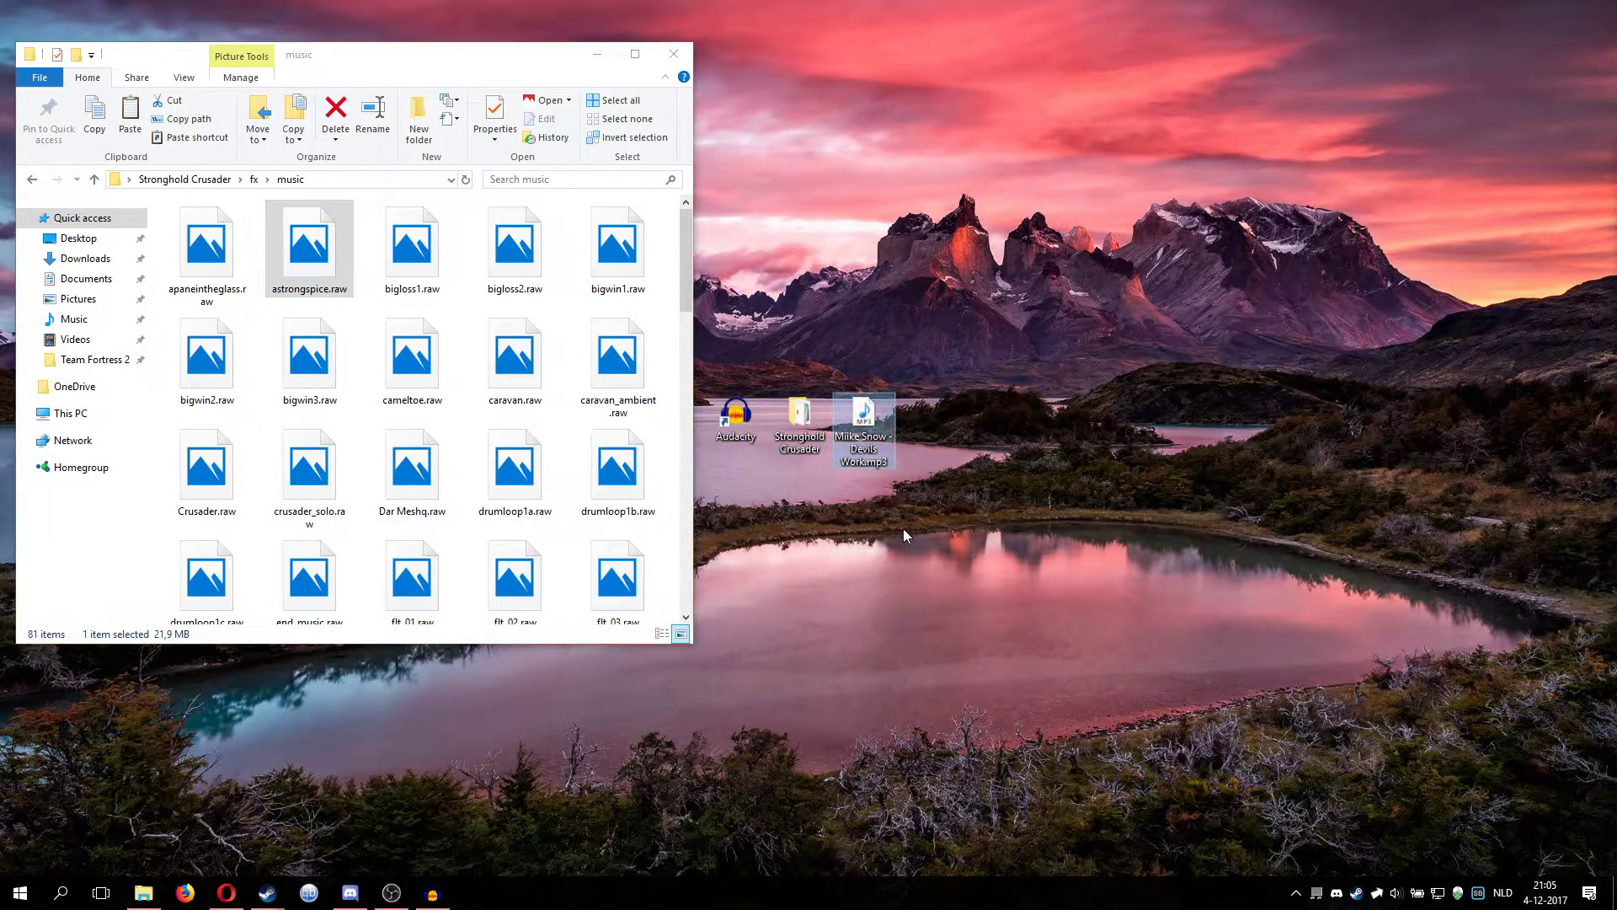
click(881, 461)
key(Return)
Switch to the Opera browser, search Google for "mp3 to wav", and open the Convert audio to WAV page from online-convert.com
click(229, 893)
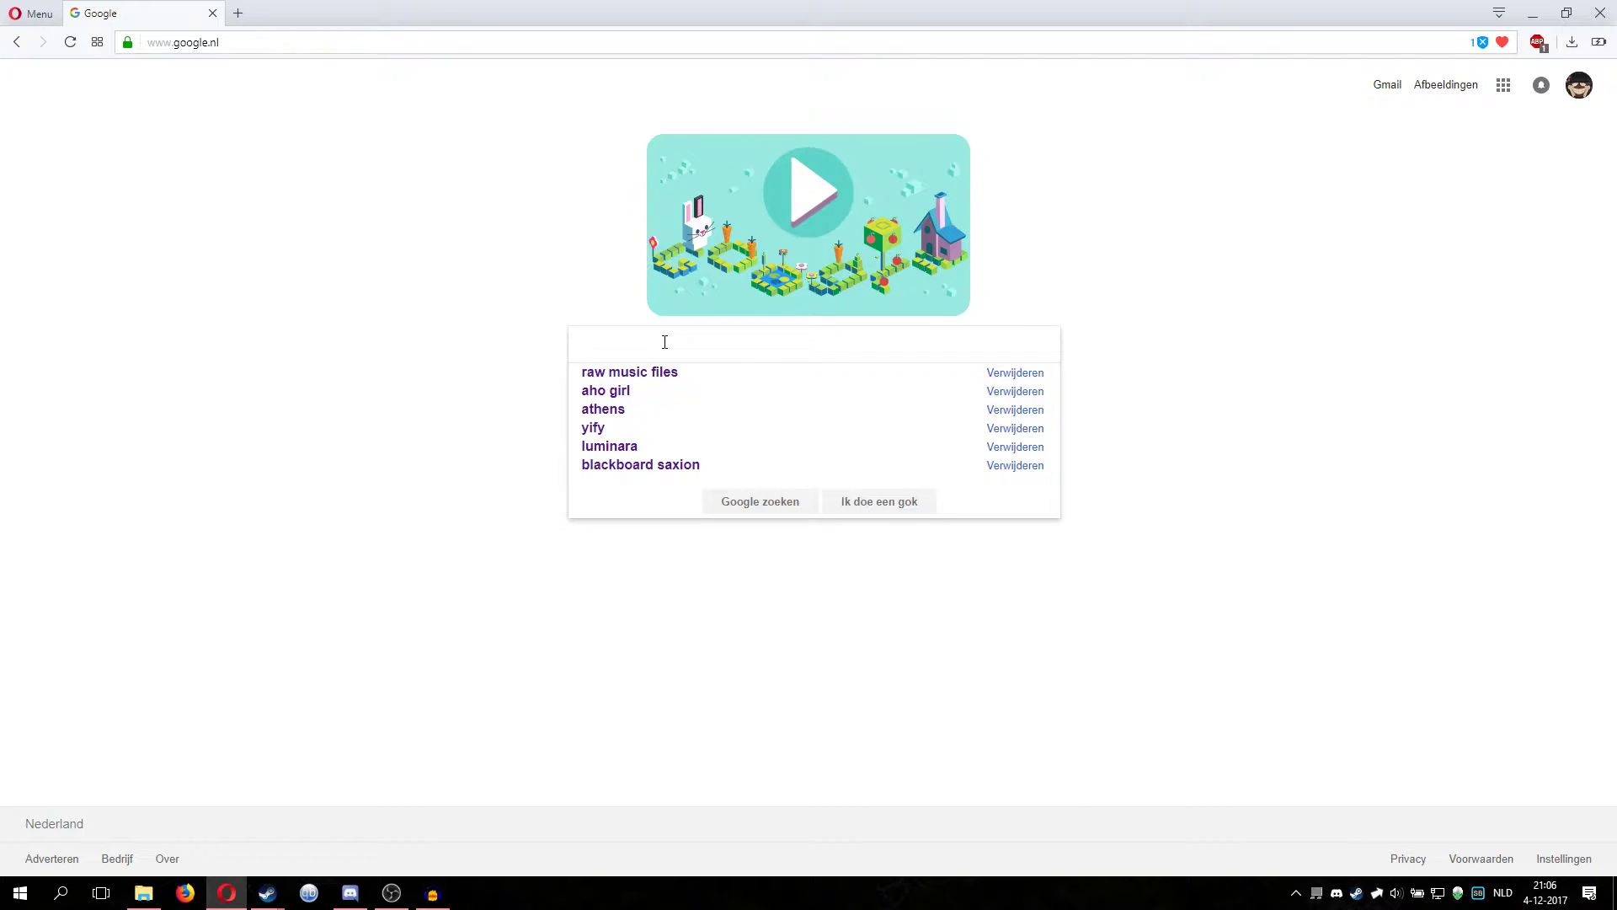
text(mp3 to wav)
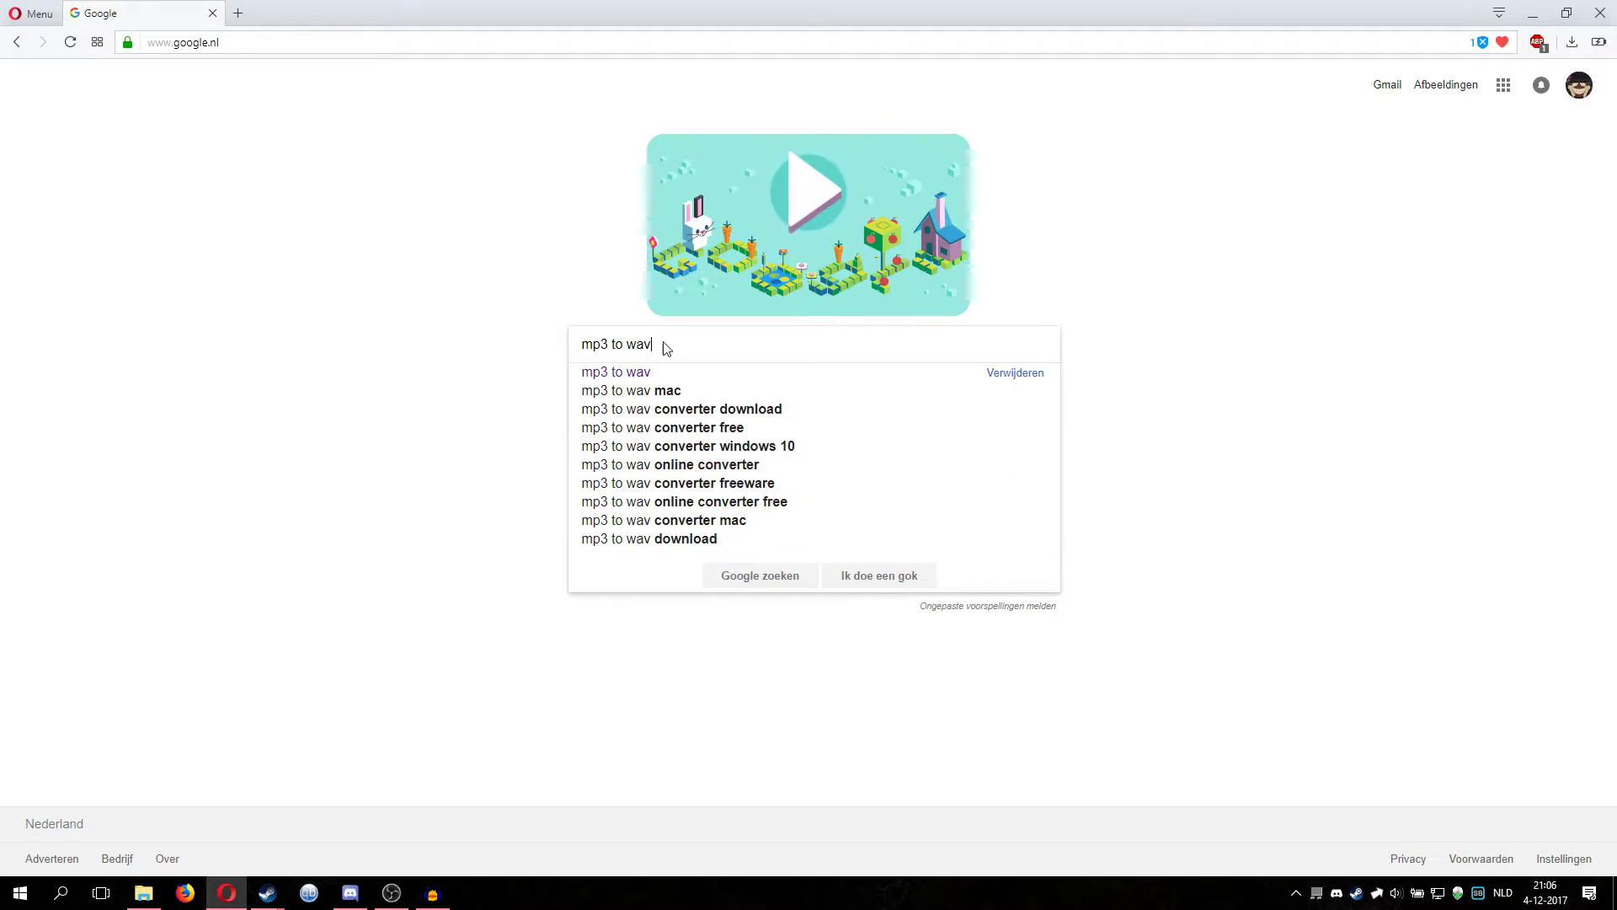
key(Return)
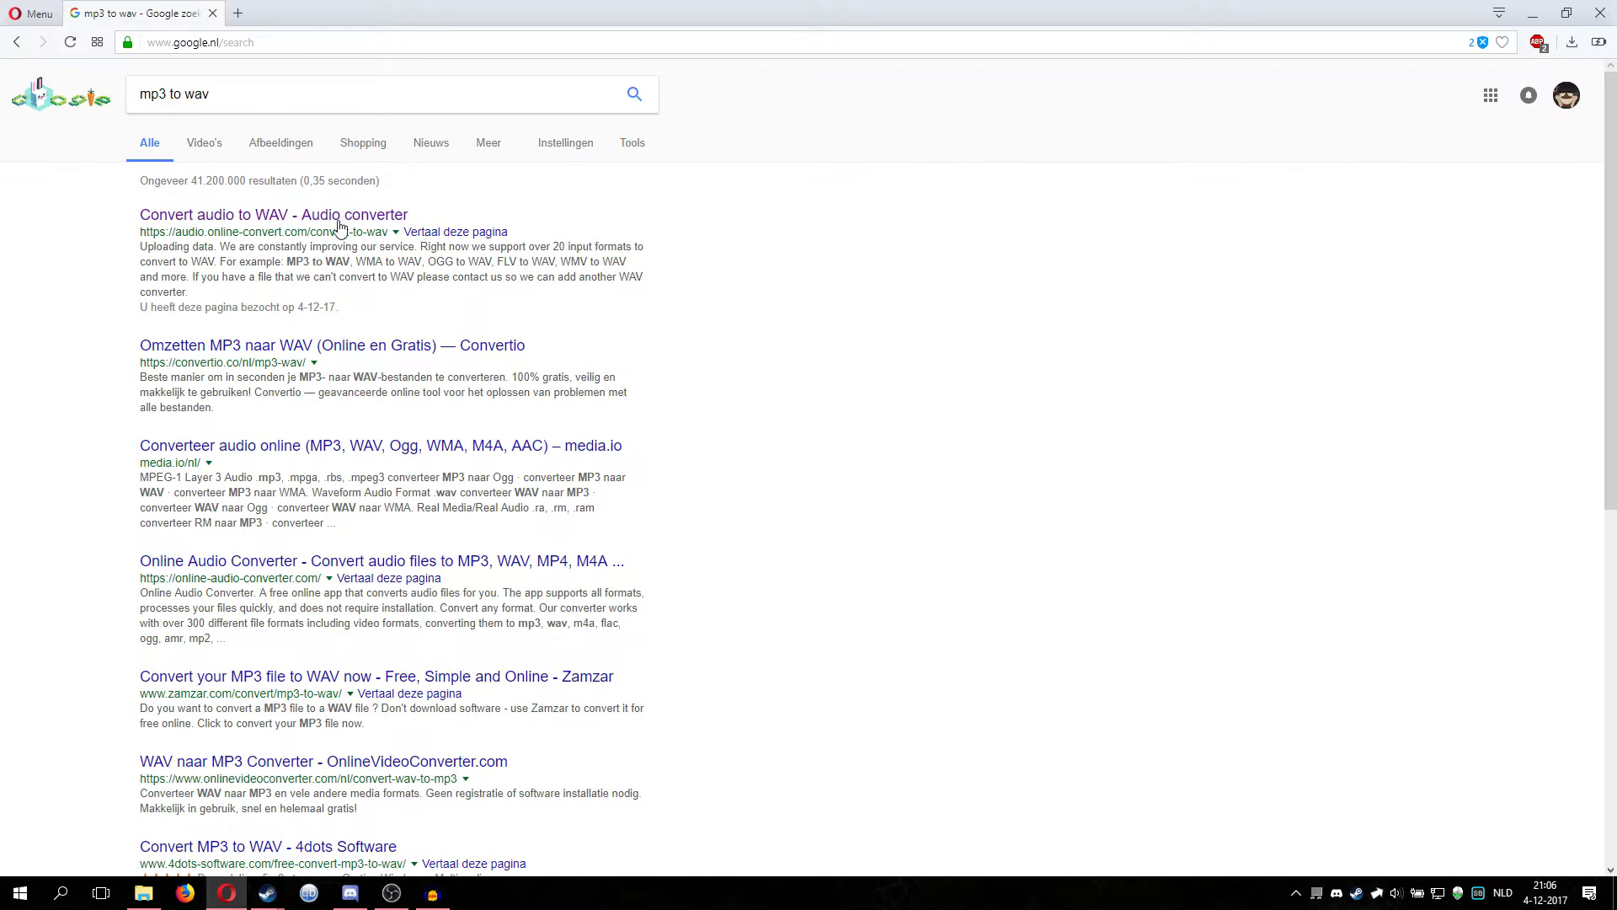
click(397, 216)
Upload the Miike Snow - Devils Work mp3 from the desktop to the online converter and convert it to WAV
drag(1192, 13, 947, 468)
drag(863, 414, 788, 834)
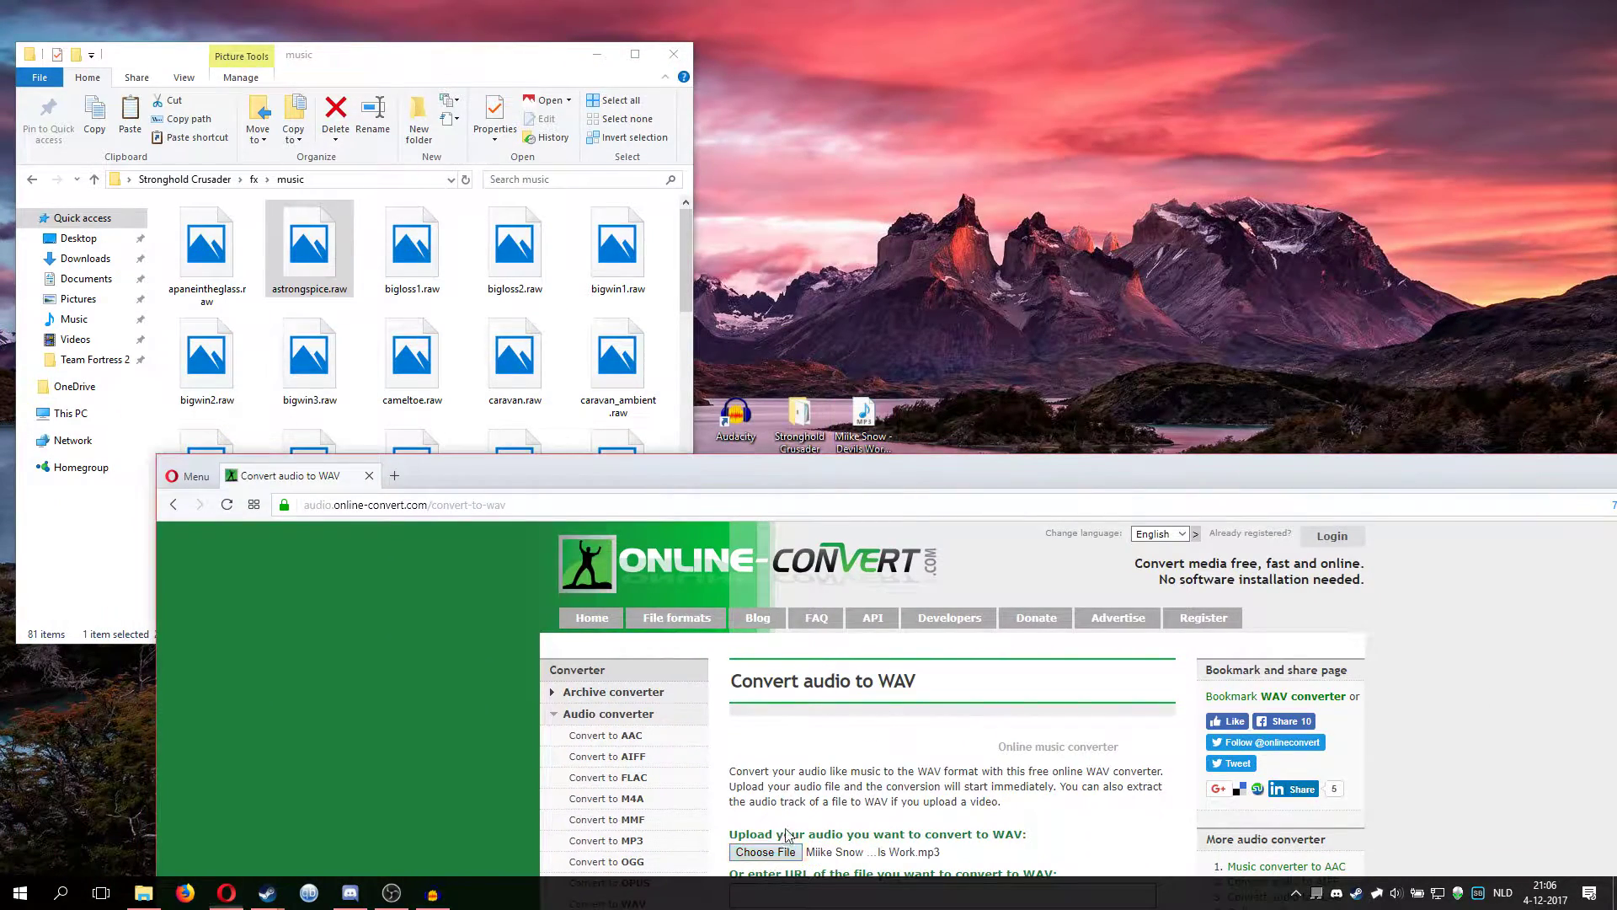
double_click(890, 479)
click(624, 735)
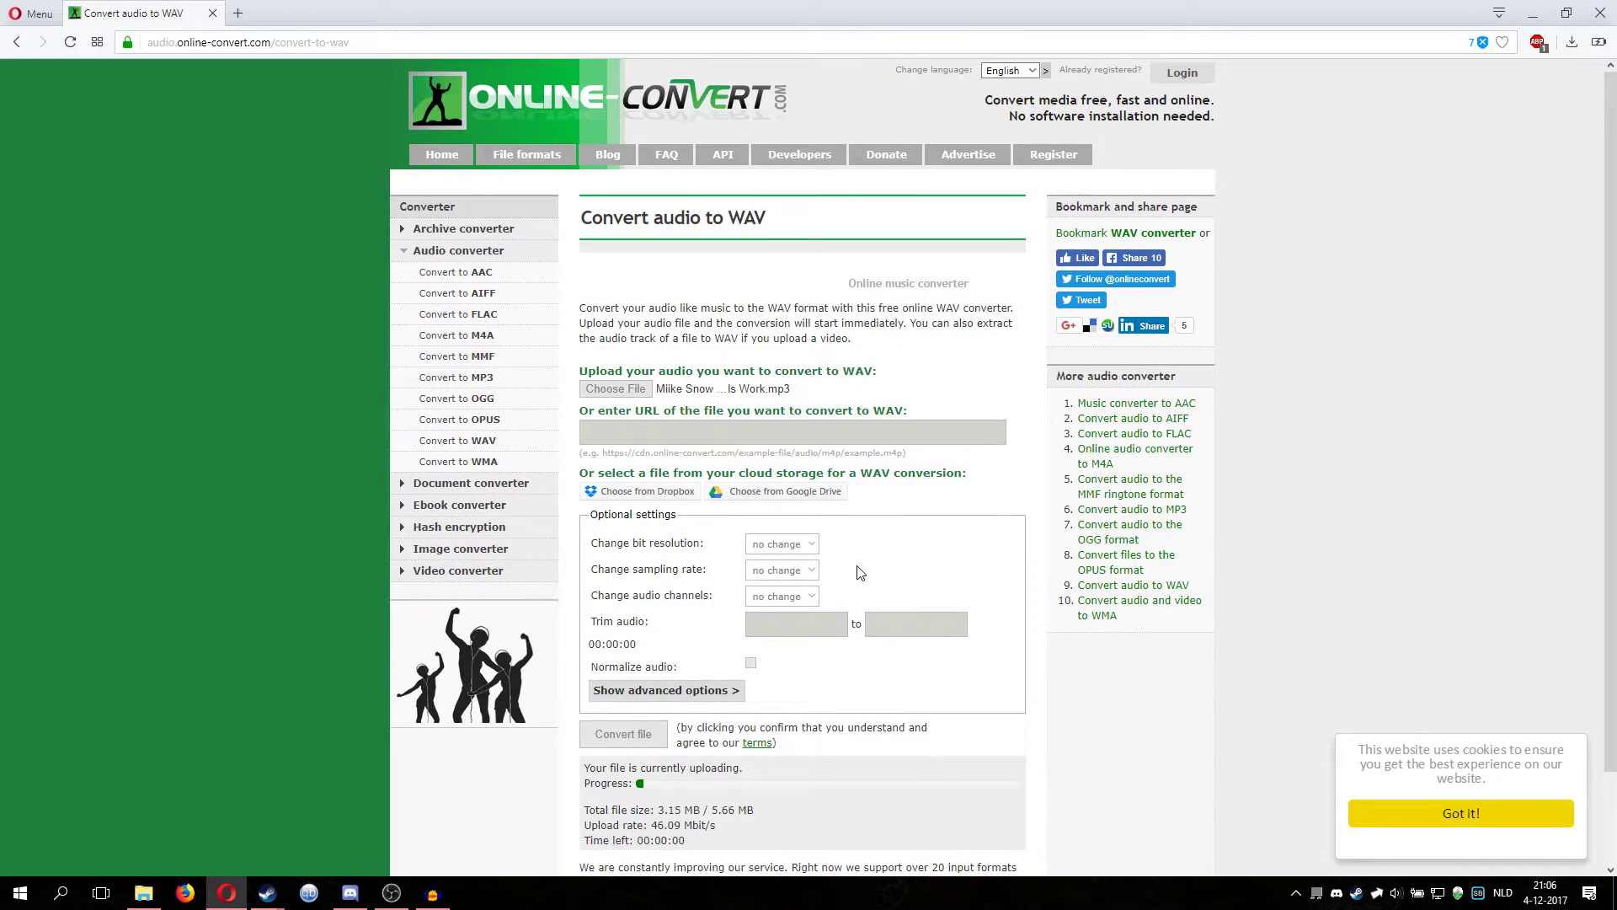
scroll(859, 619, down, 1)
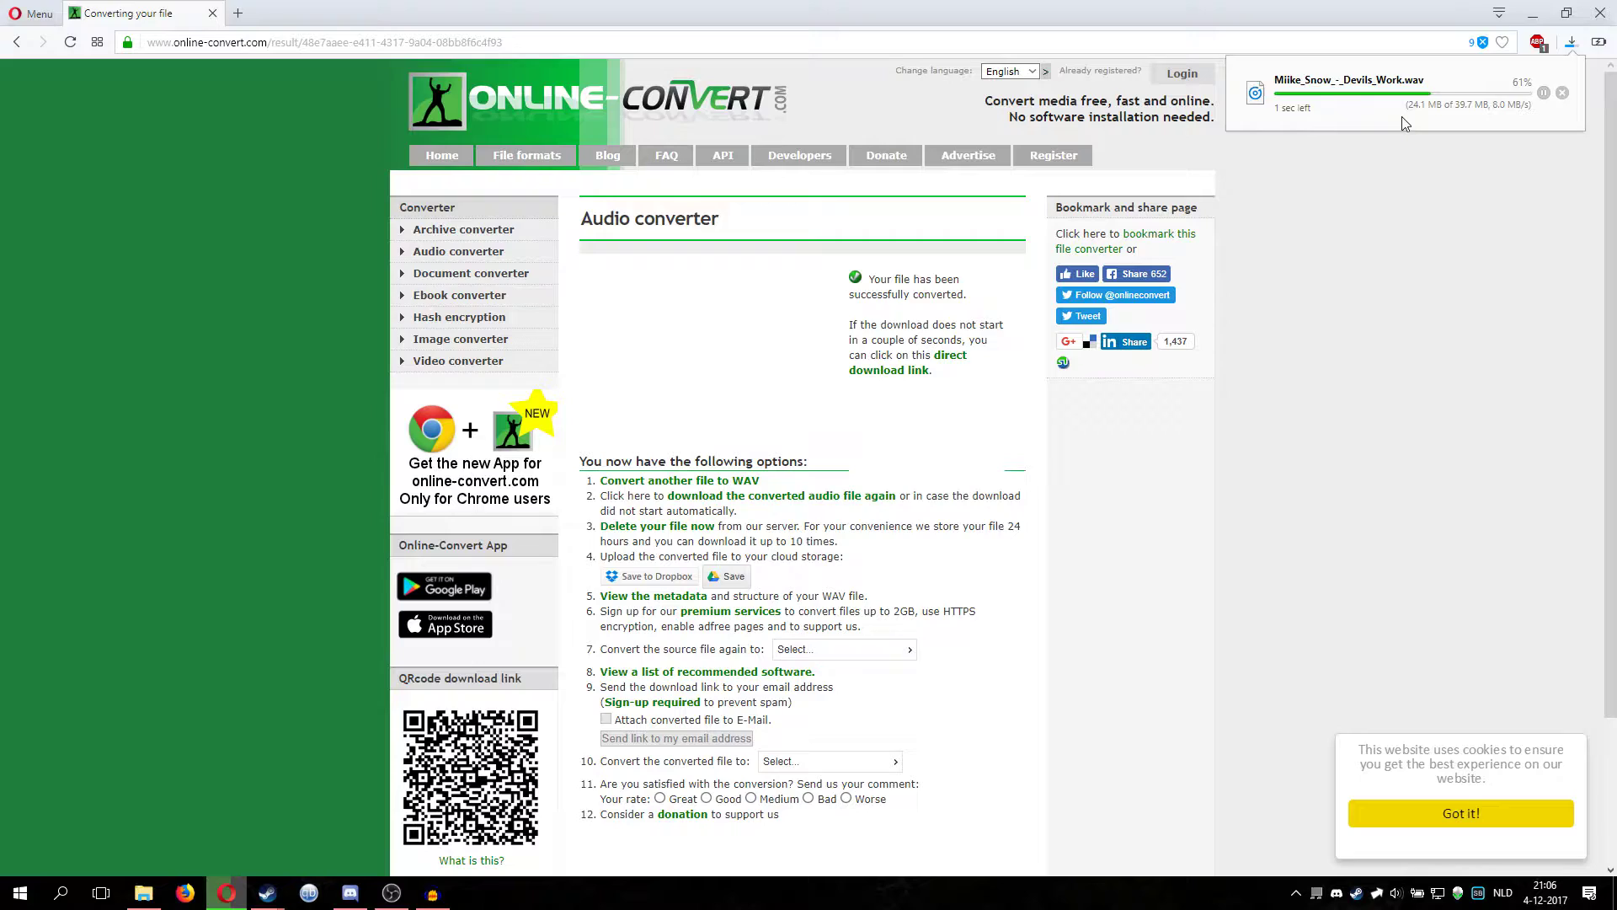
Move the downloaded Miike_Snow_-_Devils_Work.wav from its download folder to the desktop beside the mp3, and close the browser
drag(1213, 12, 1133, 347)
click(1489, 389)
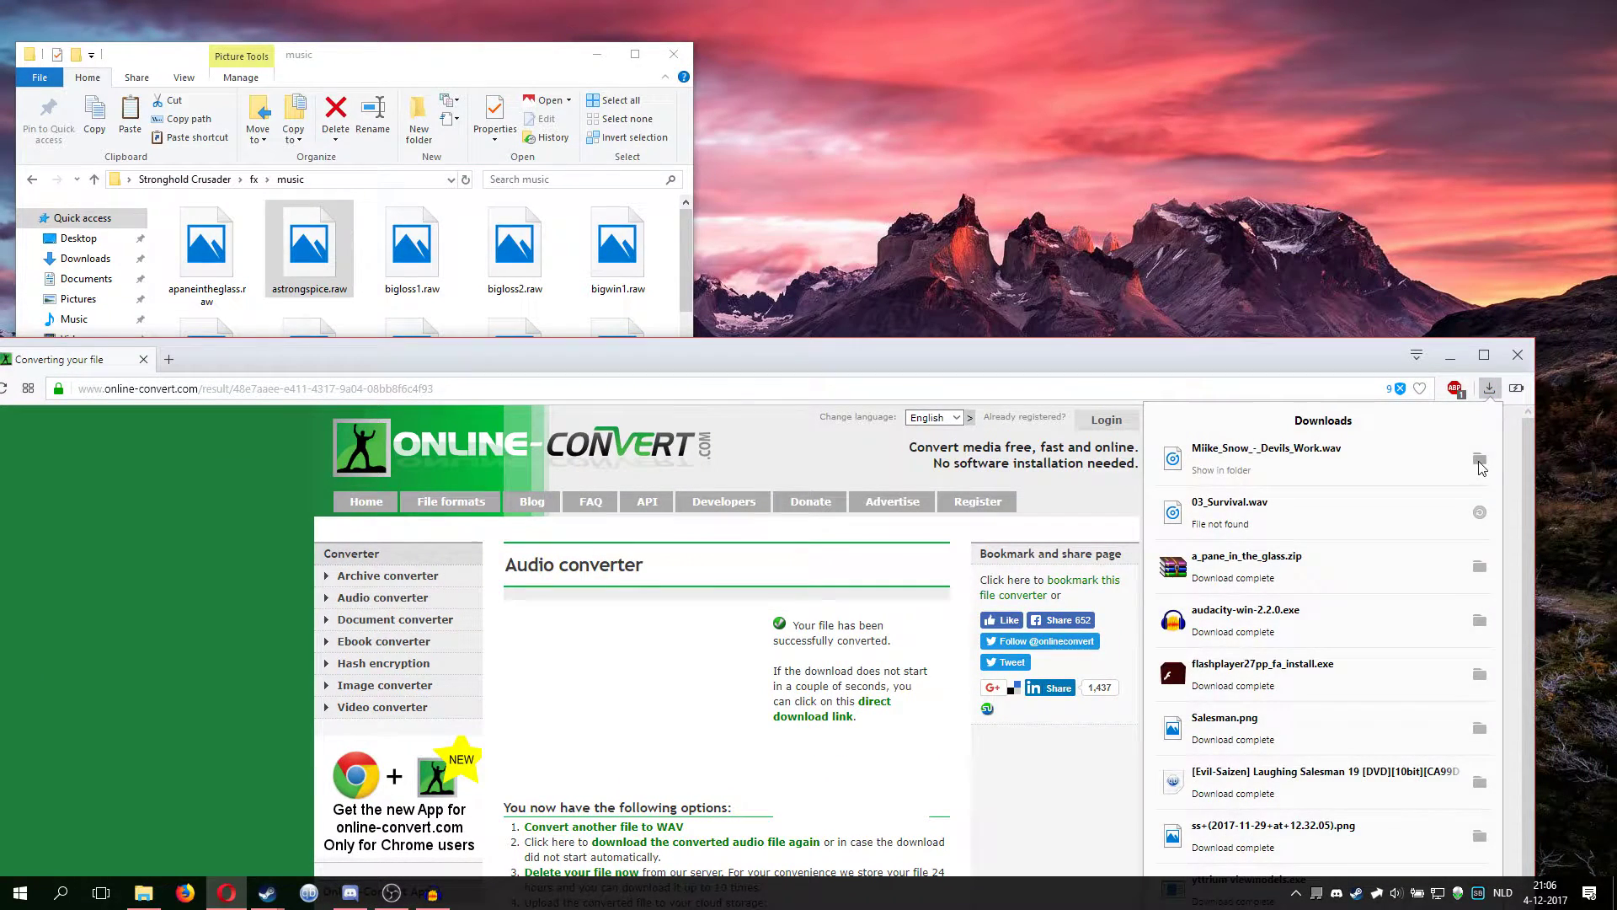
click(1480, 460)
drag(305, 251, 922, 212)
click(696, 76)
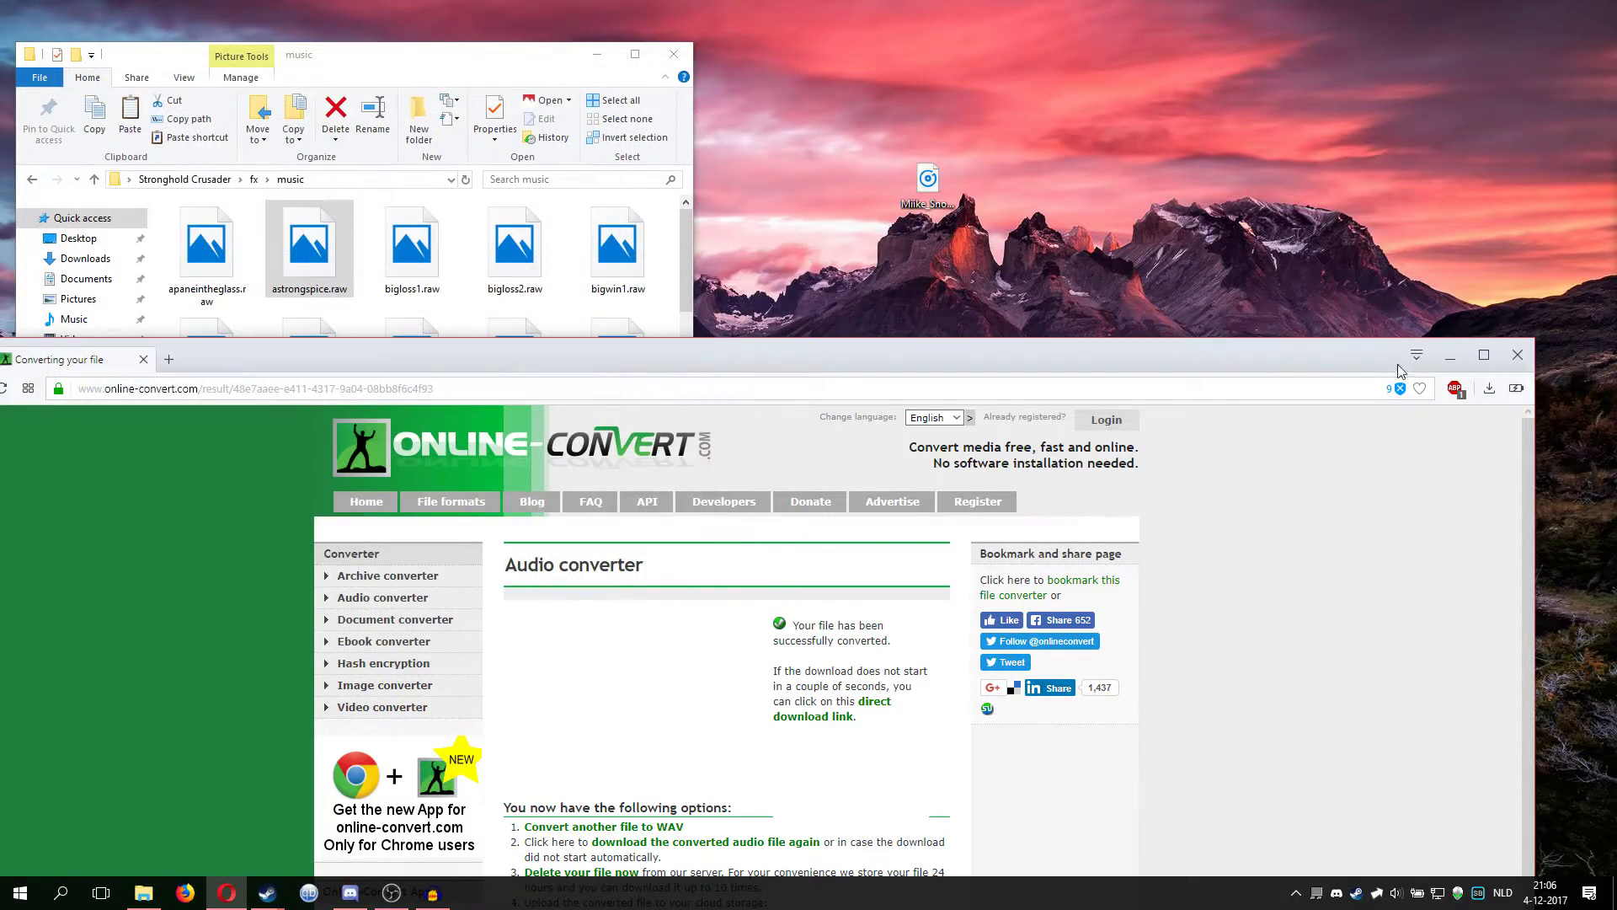
click(1518, 354)
click(930, 194)
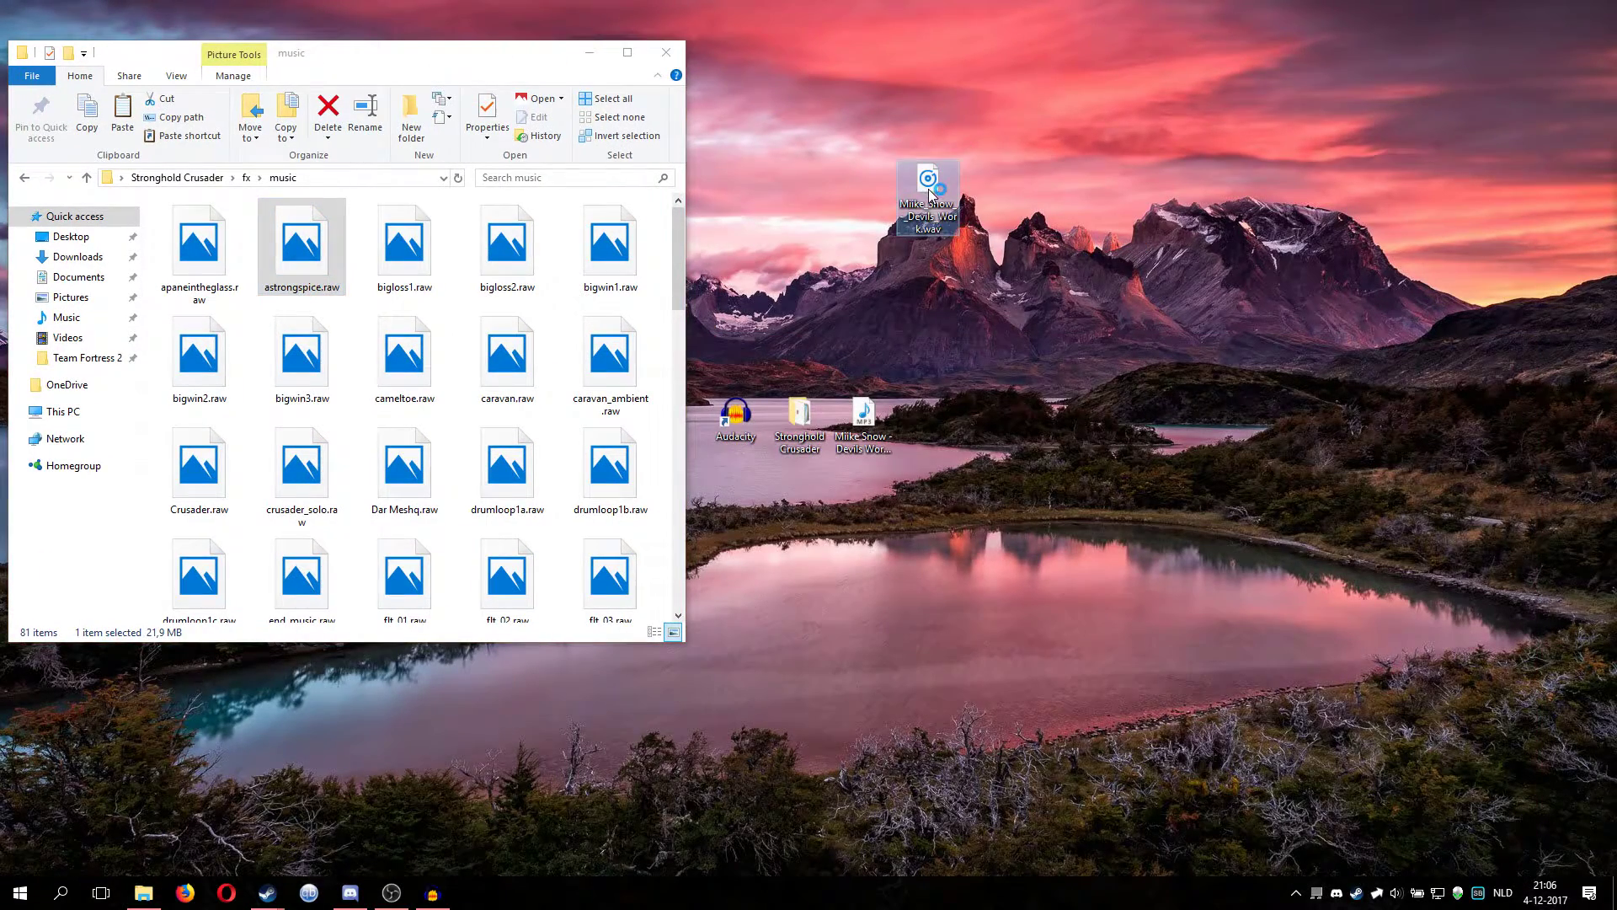
drag(930, 194, 928, 417)
Switch to Audacity and import Miike_Snow_-_Devils_Work.wav from the desktop, making a copy of the file before editing
click(432, 893)
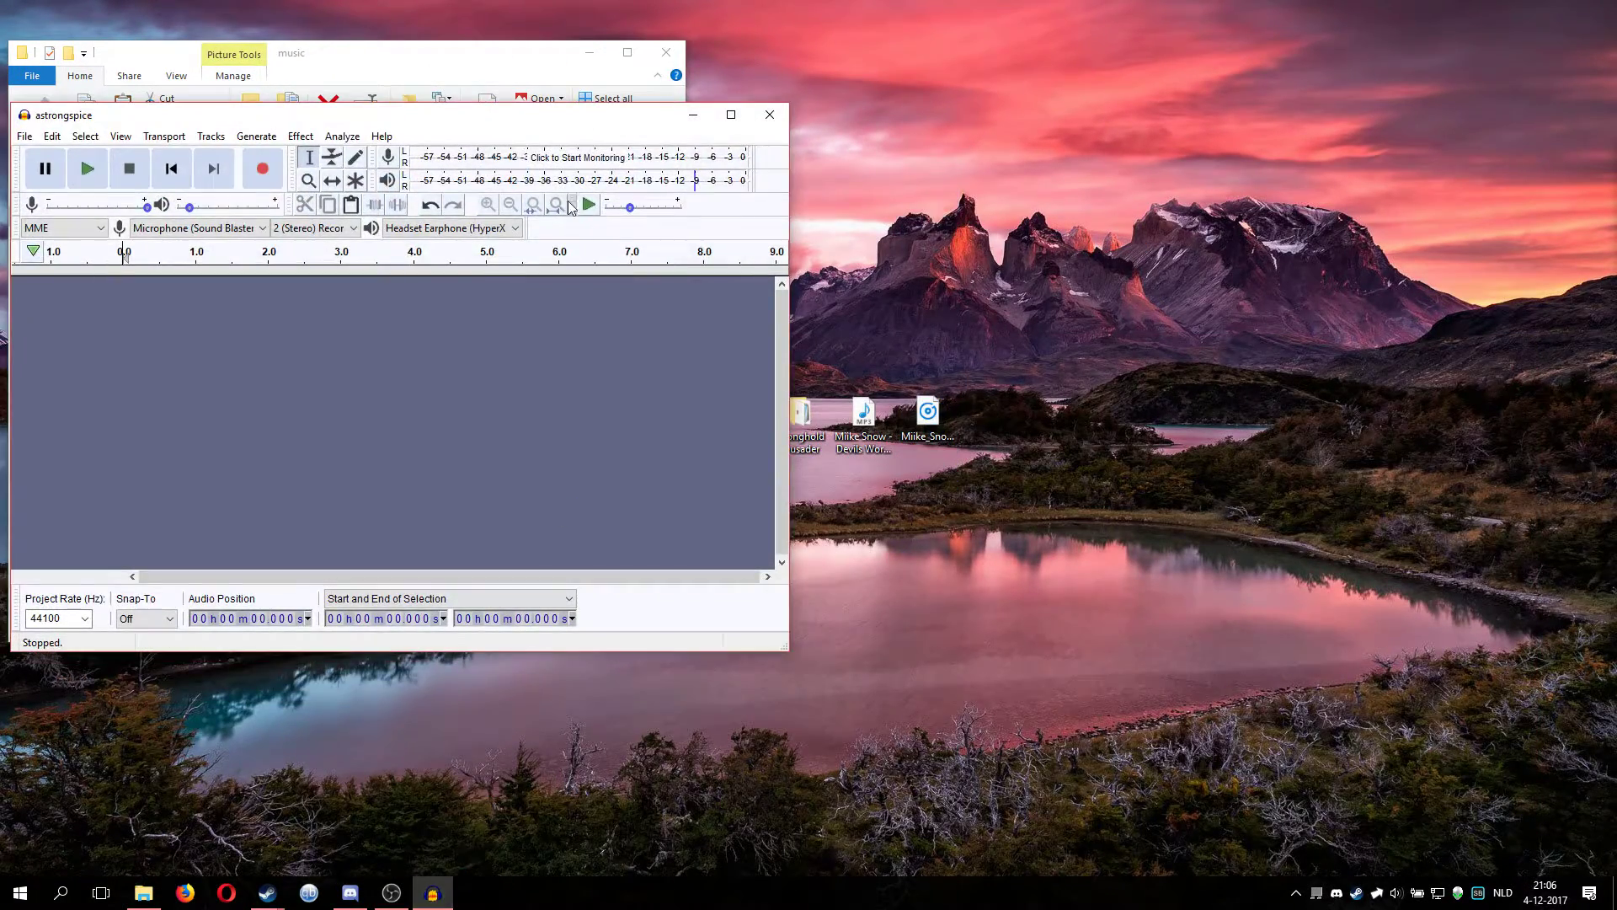
drag(506, 114, 522, 112)
drag(927, 413, 434, 392)
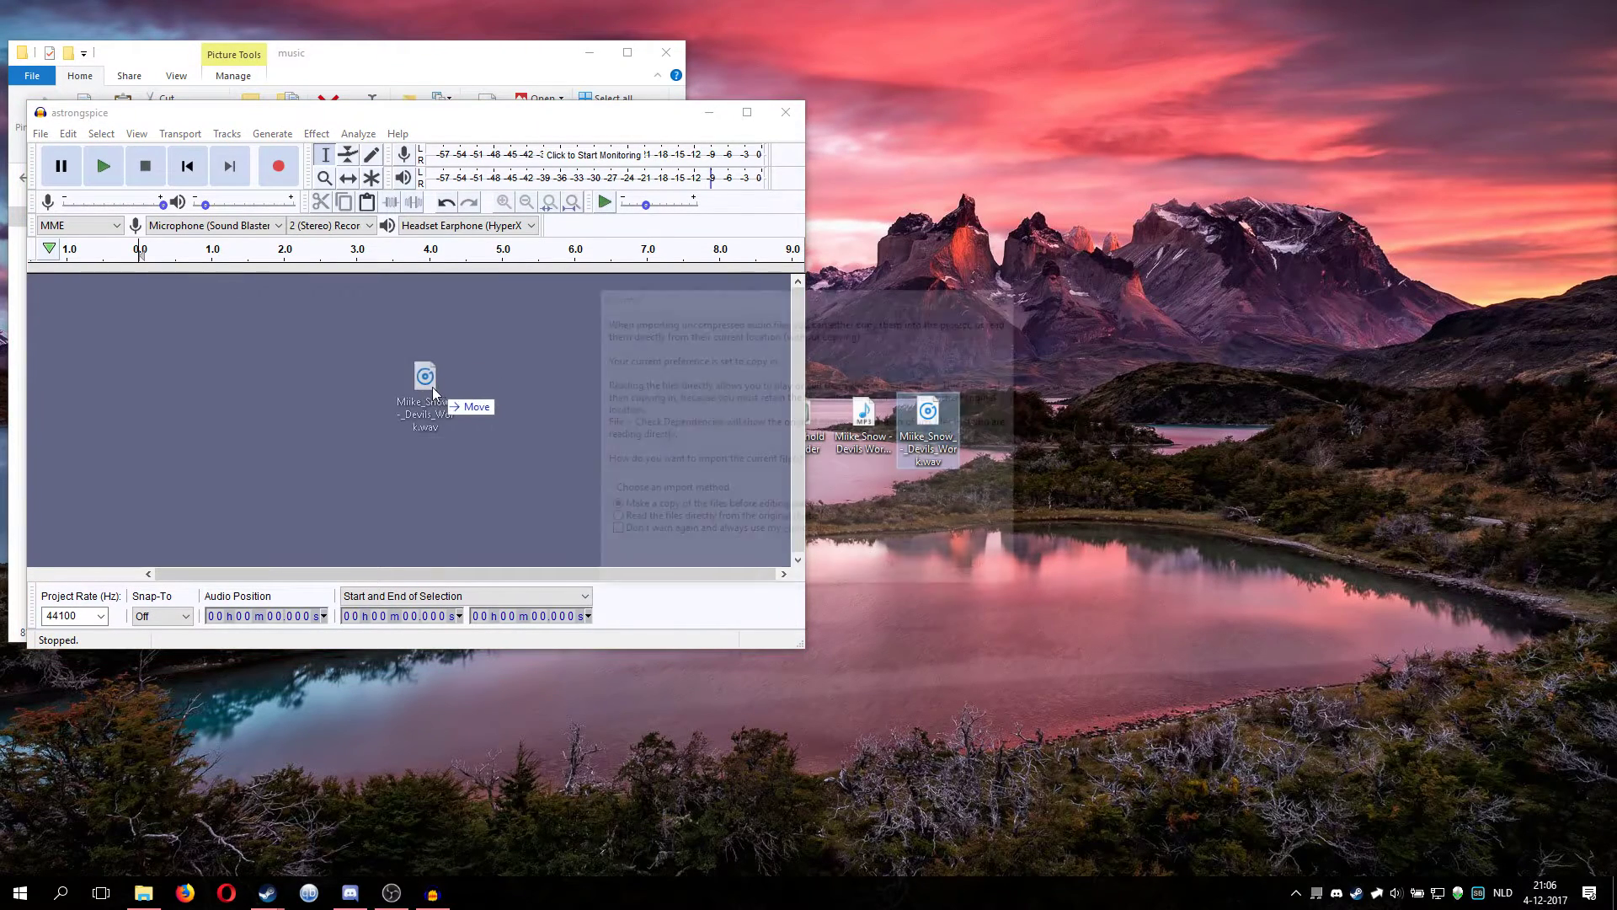
click(892, 570)
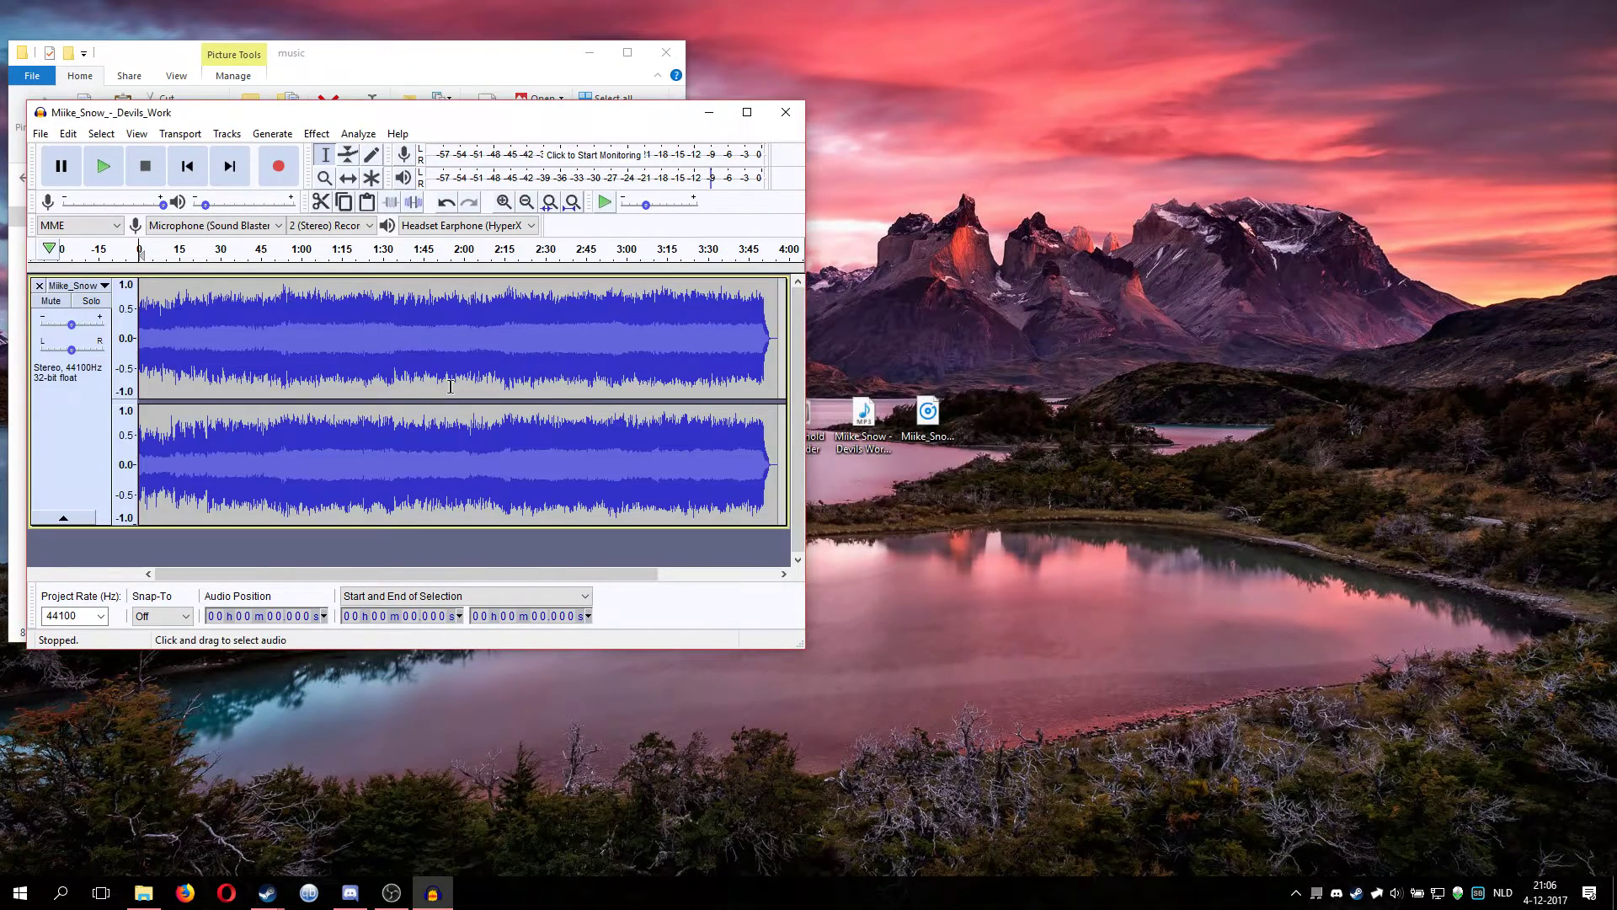
Mix the stereo Devils Work track down to mono and play the result briefly
click(262, 137)
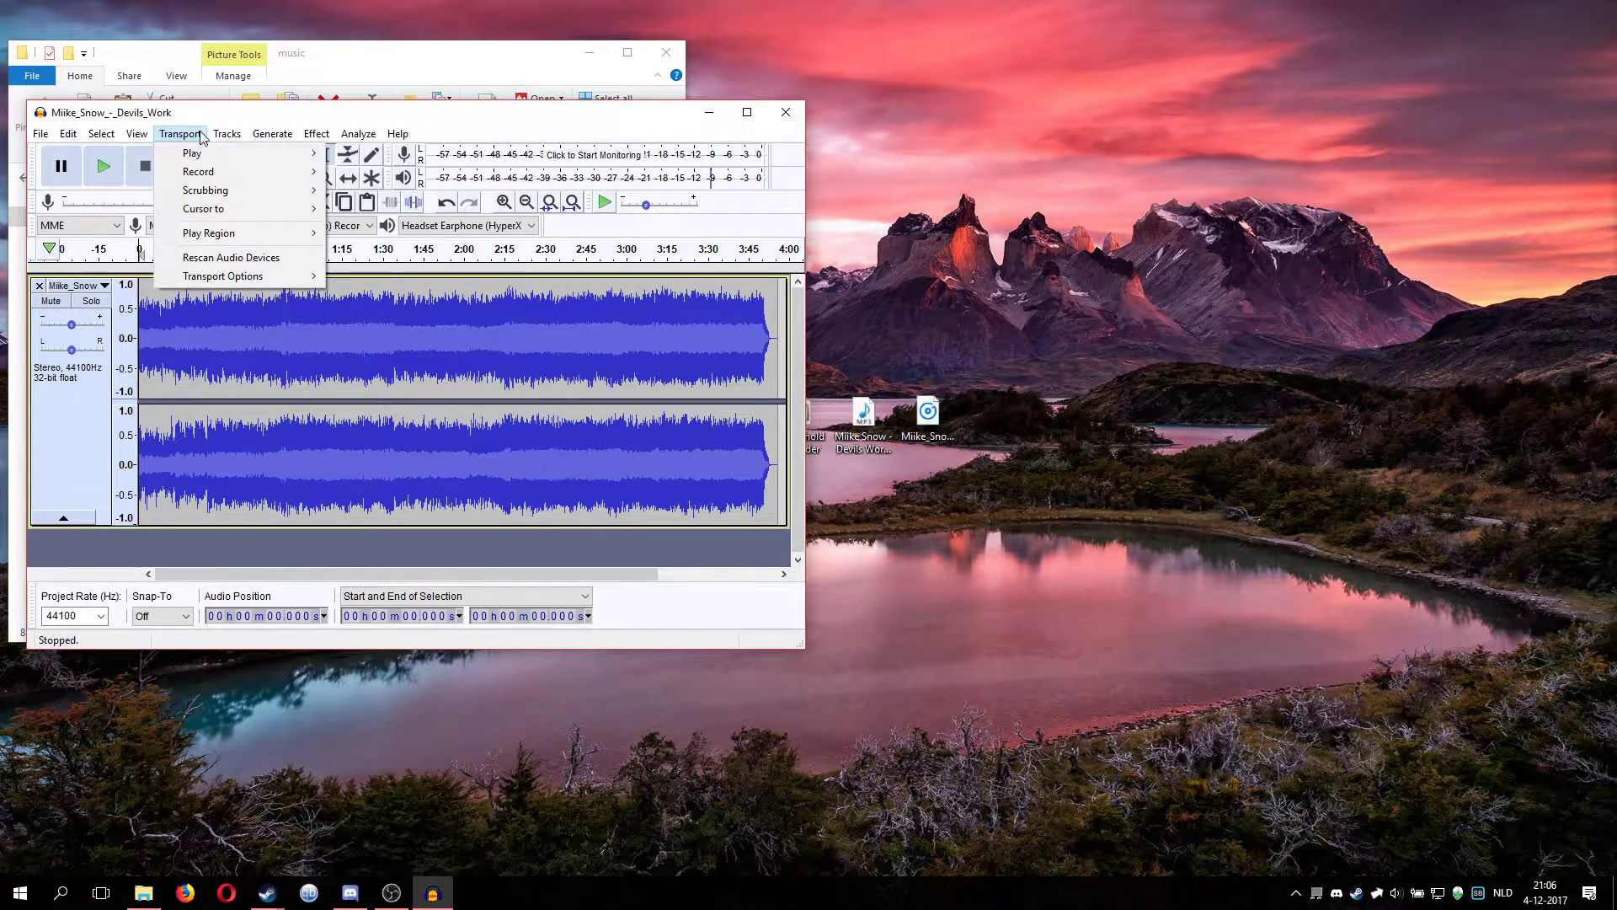
click(208, 137)
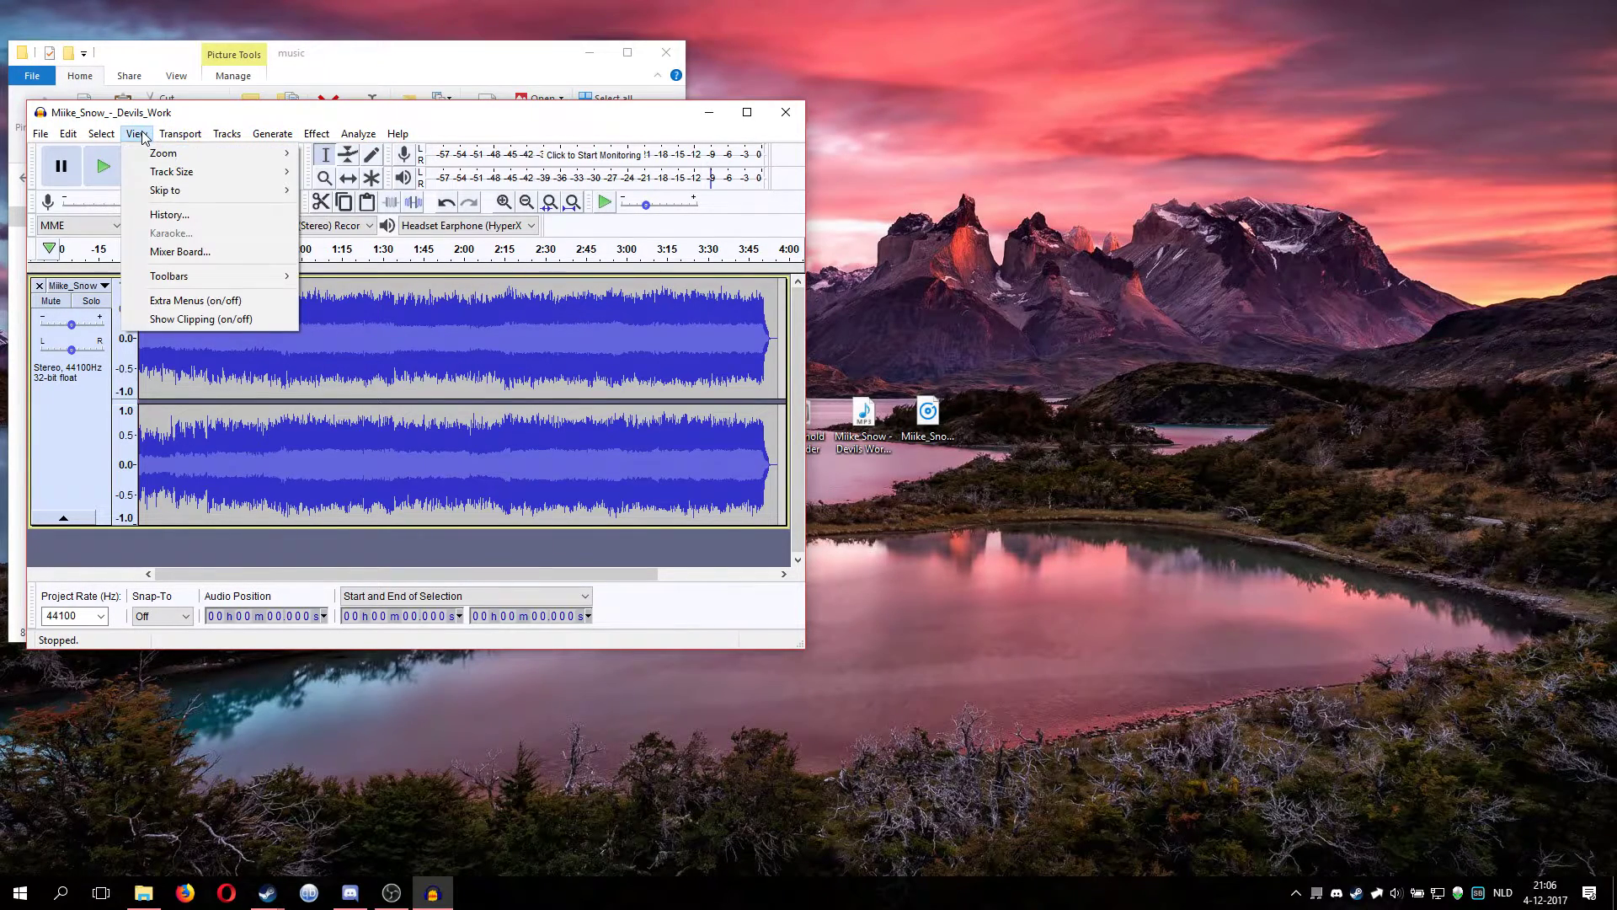
mouse_move(320, 177)
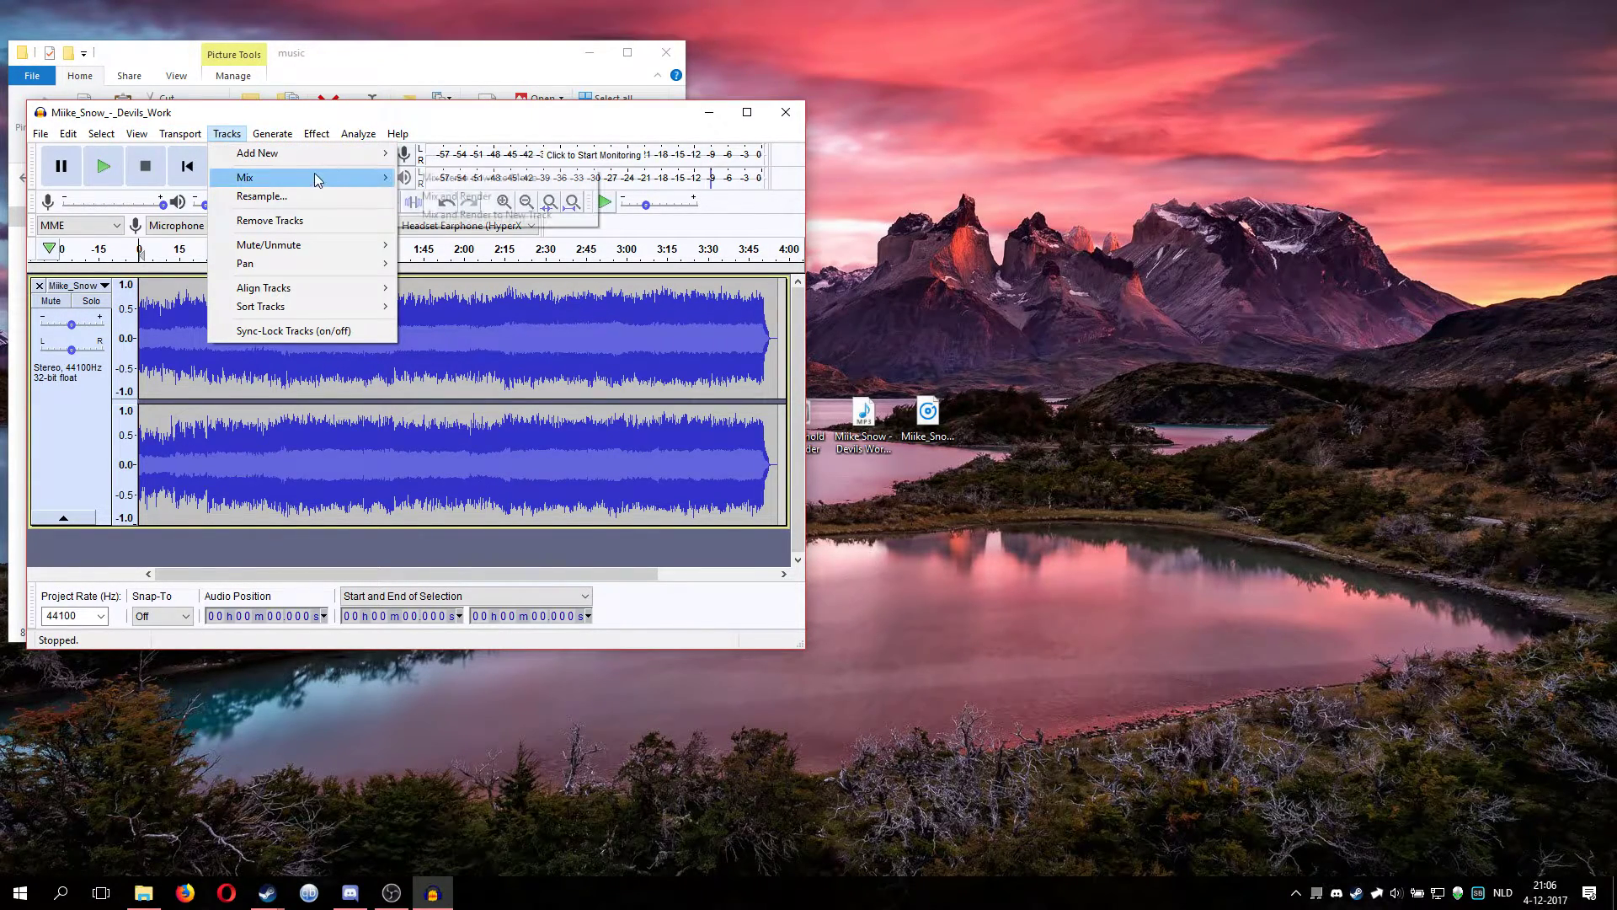
click(509, 178)
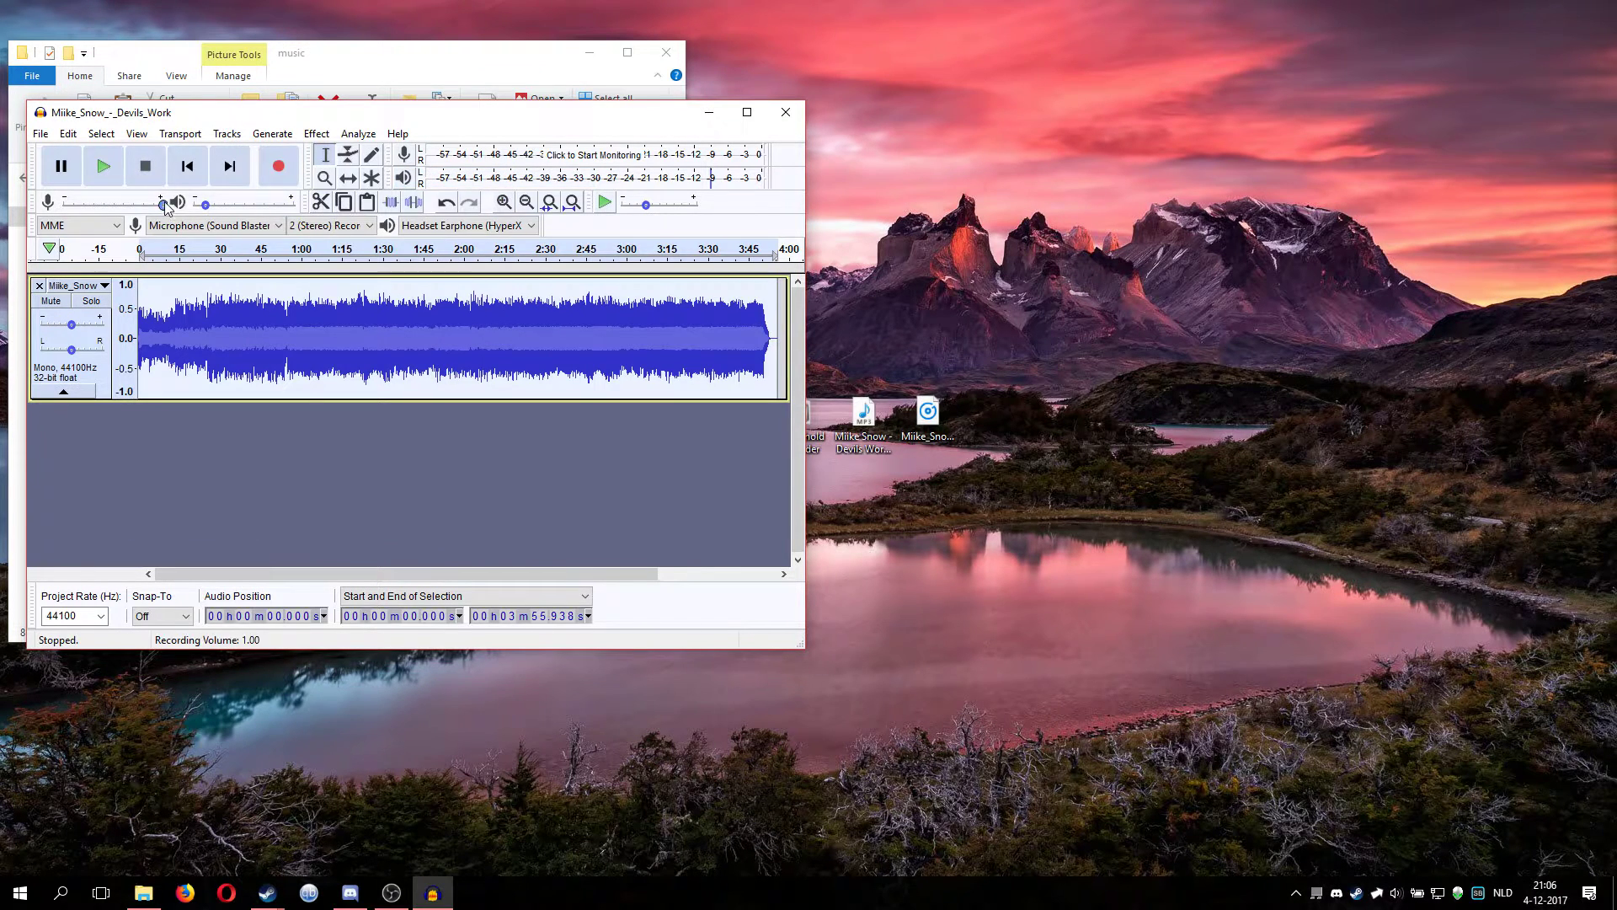
key(space)
click(141, 172)
Start an audio export of the mono track and name the exported file devilswork
click(43, 137)
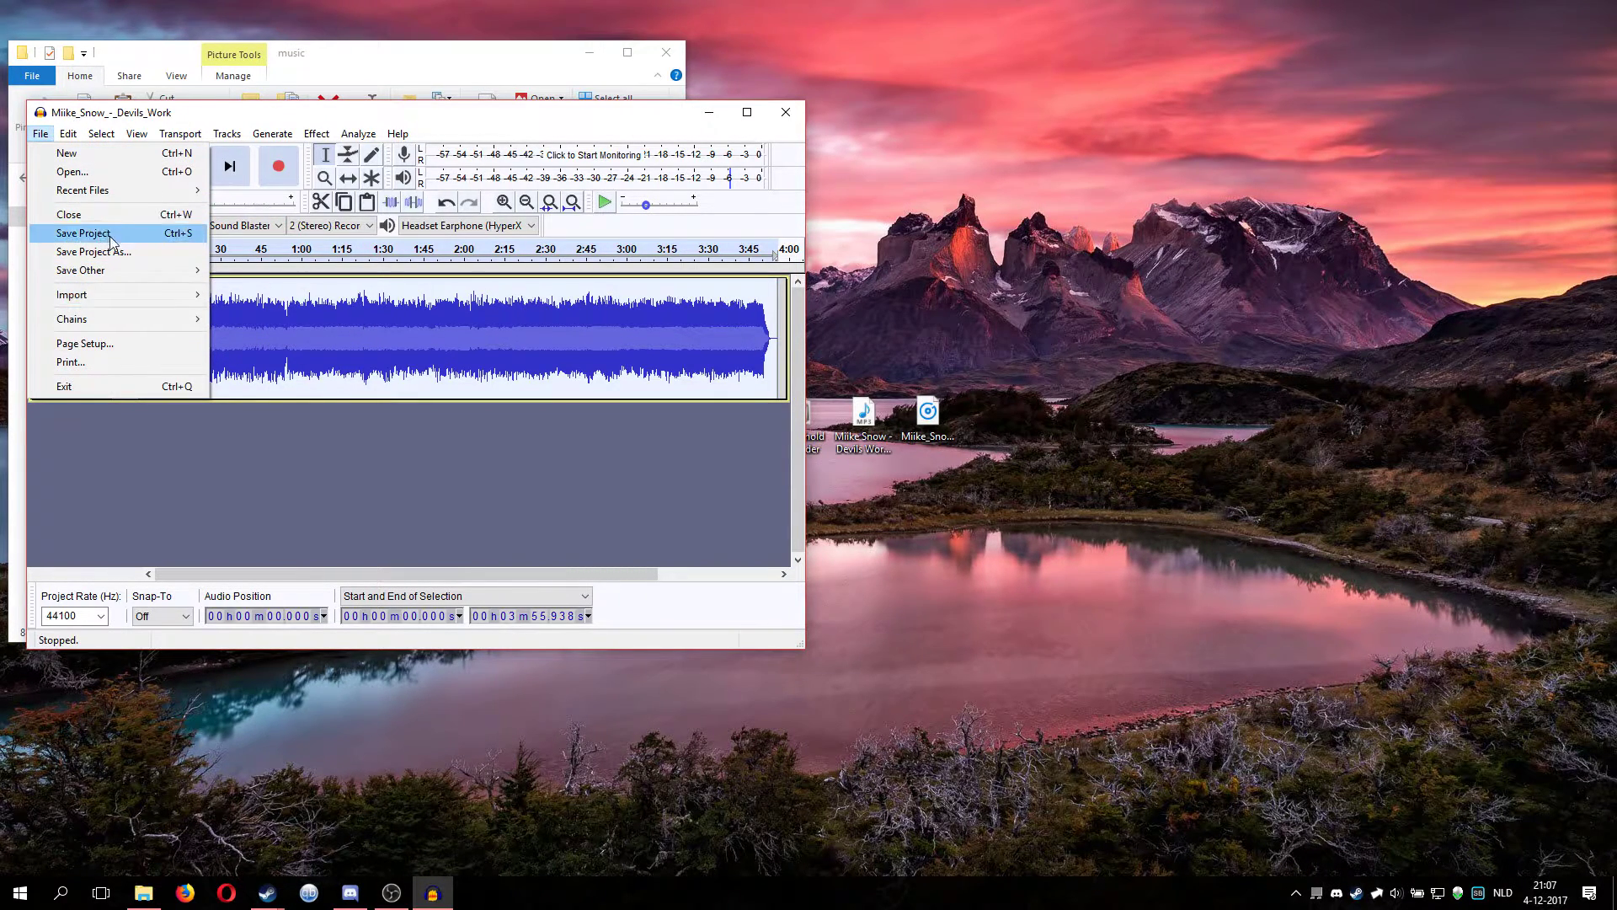
mouse_move(123, 269)
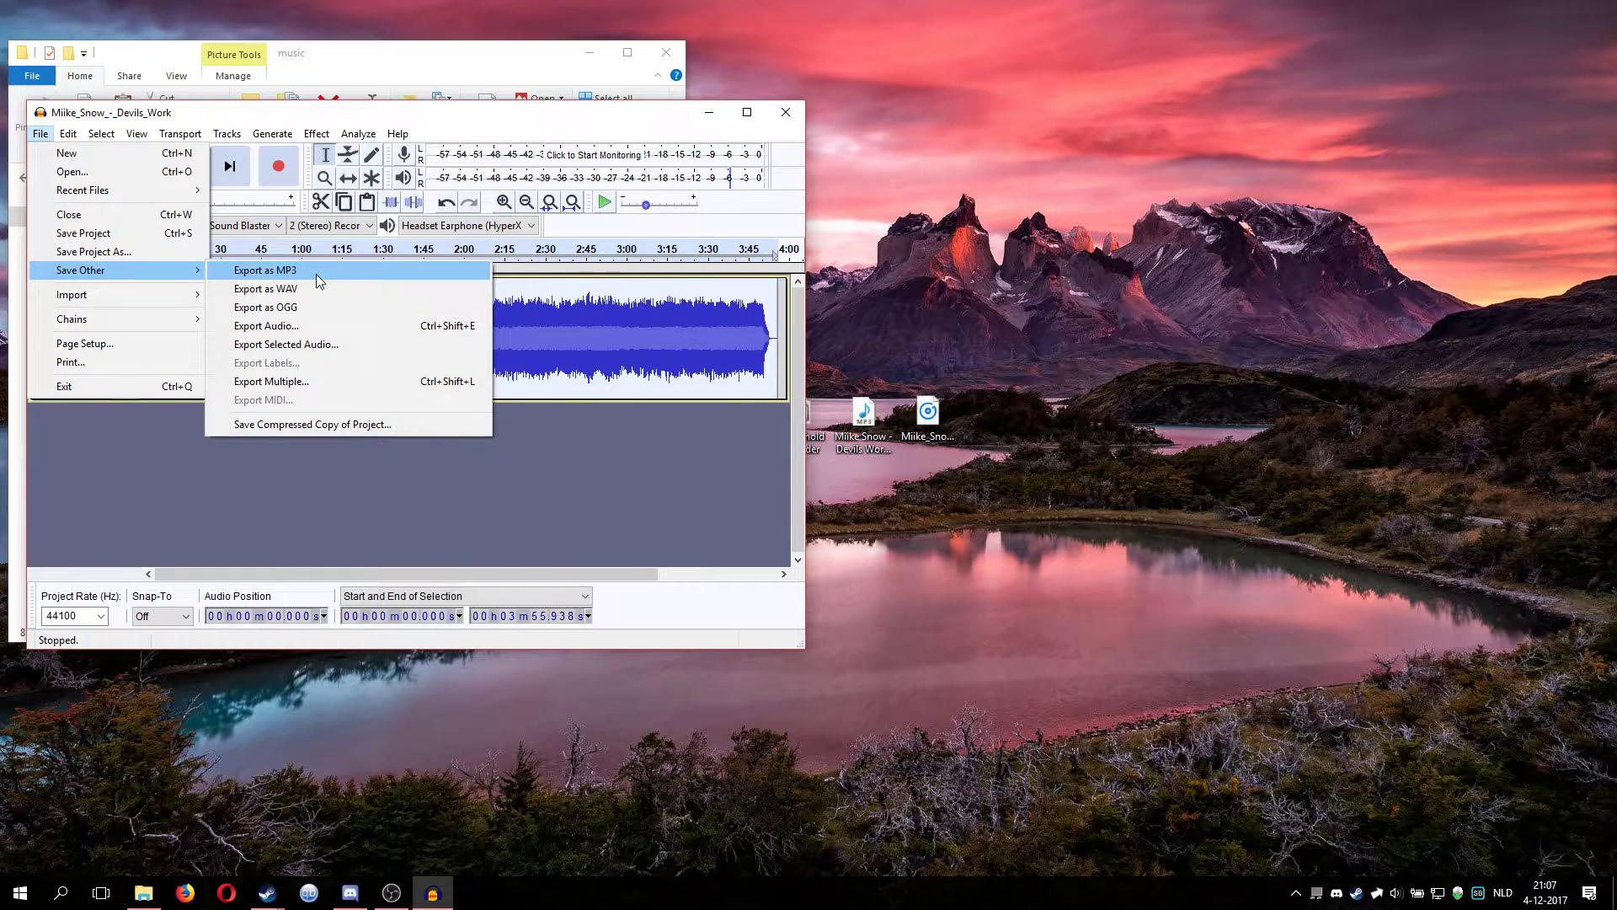
click(328, 333)
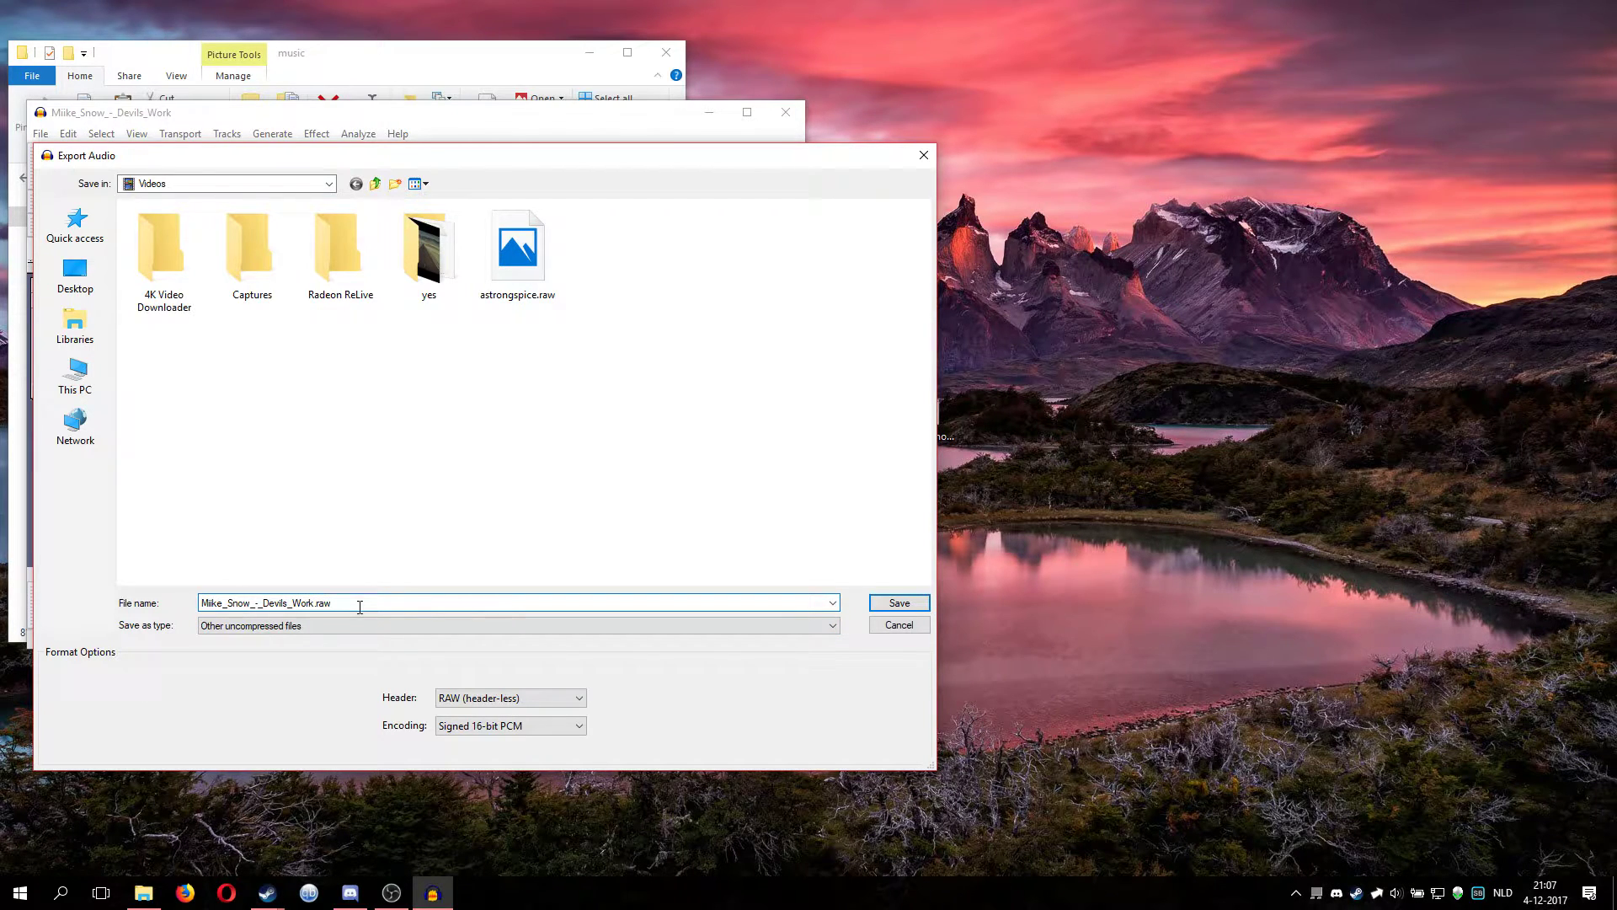
text(devilswork)
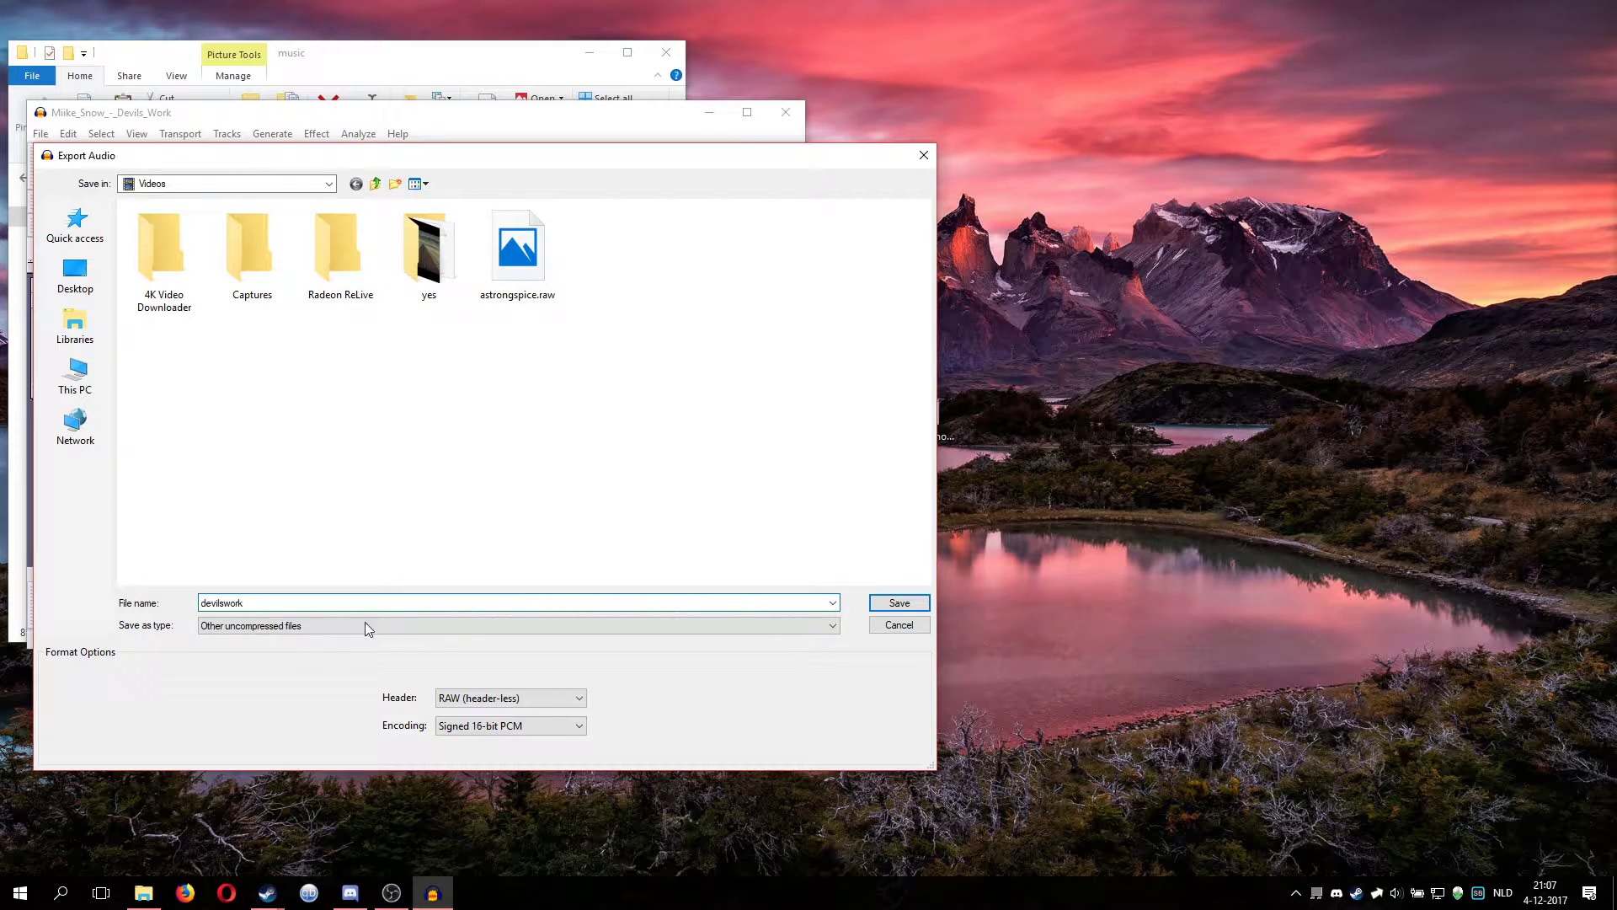
Set the export's file type to Other uncompressed files and its header to RAW (header-less)
click(369, 629)
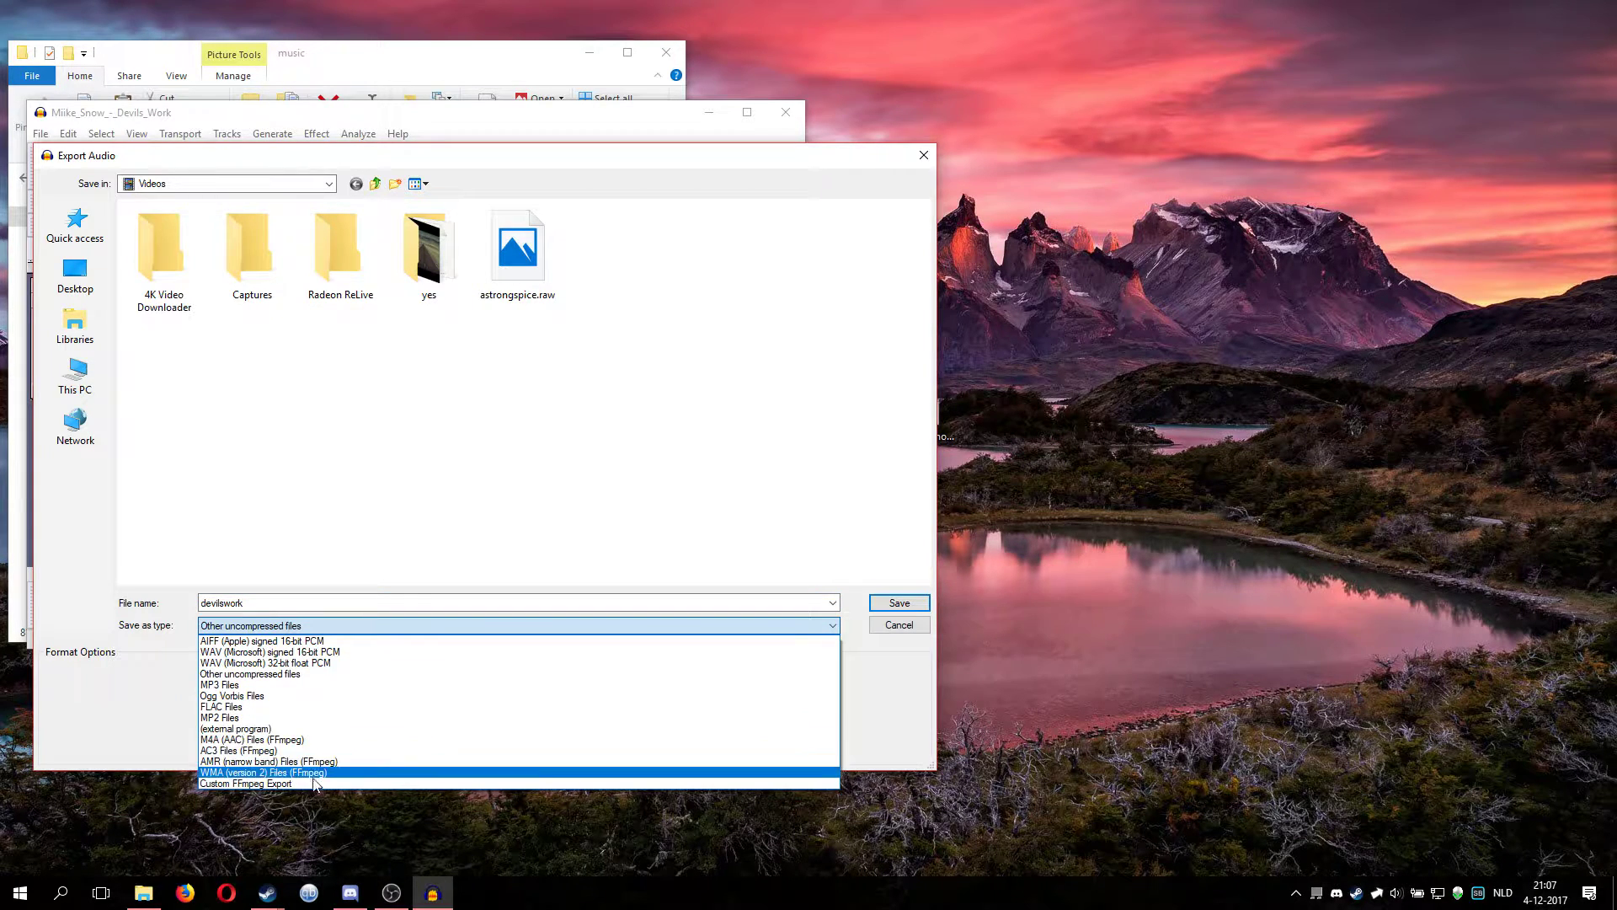
click(298, 674)
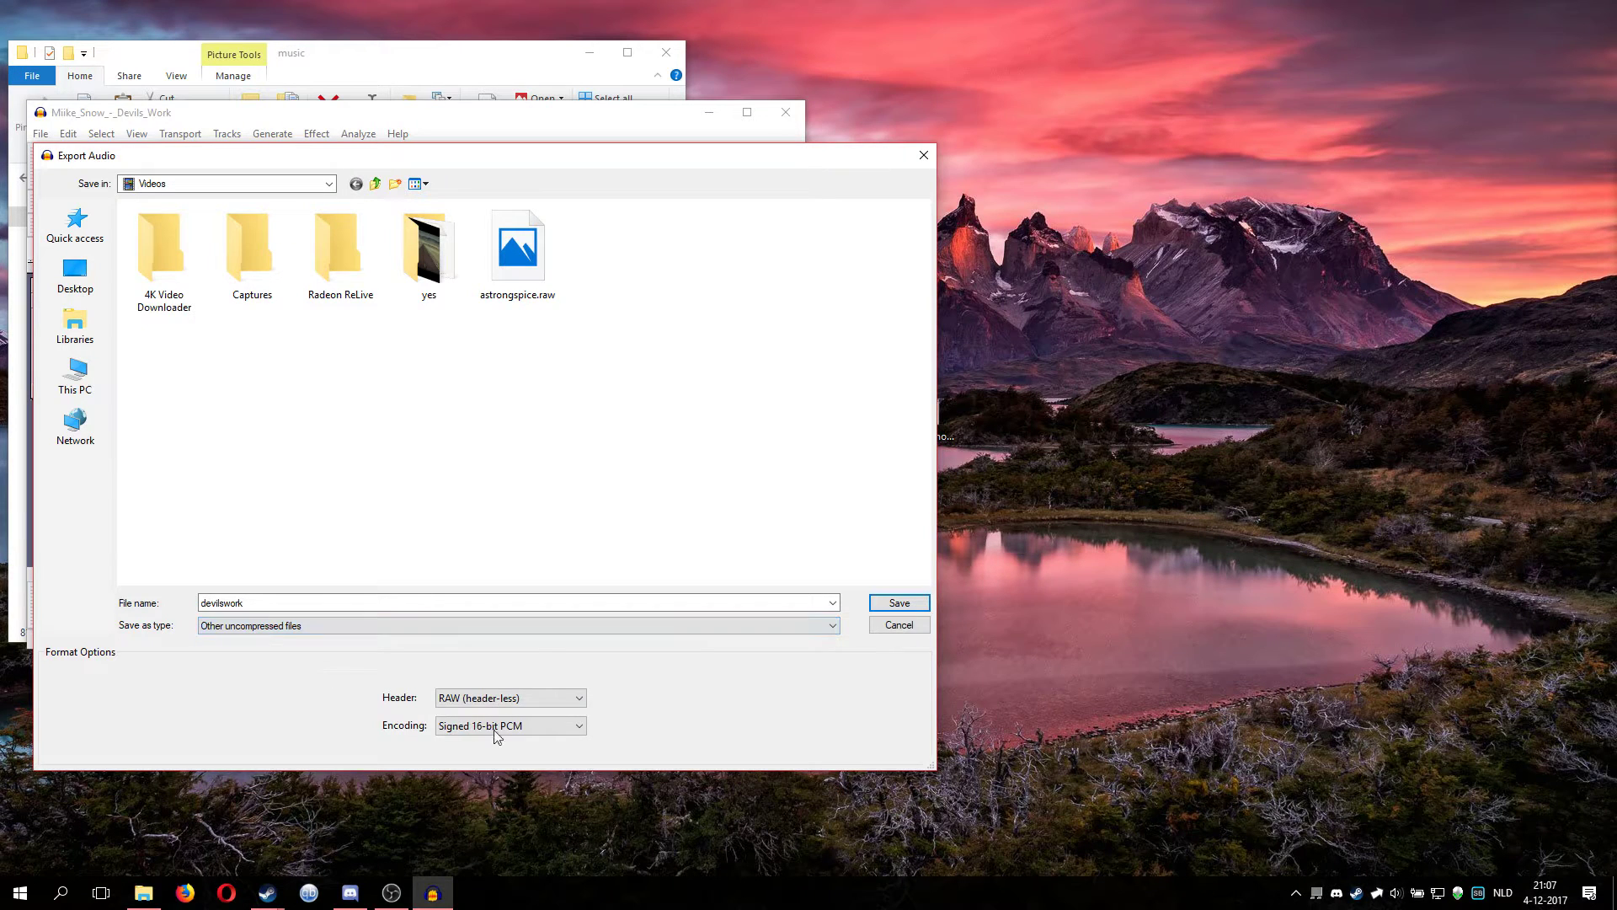
click(522, 706)
click(503, 699)
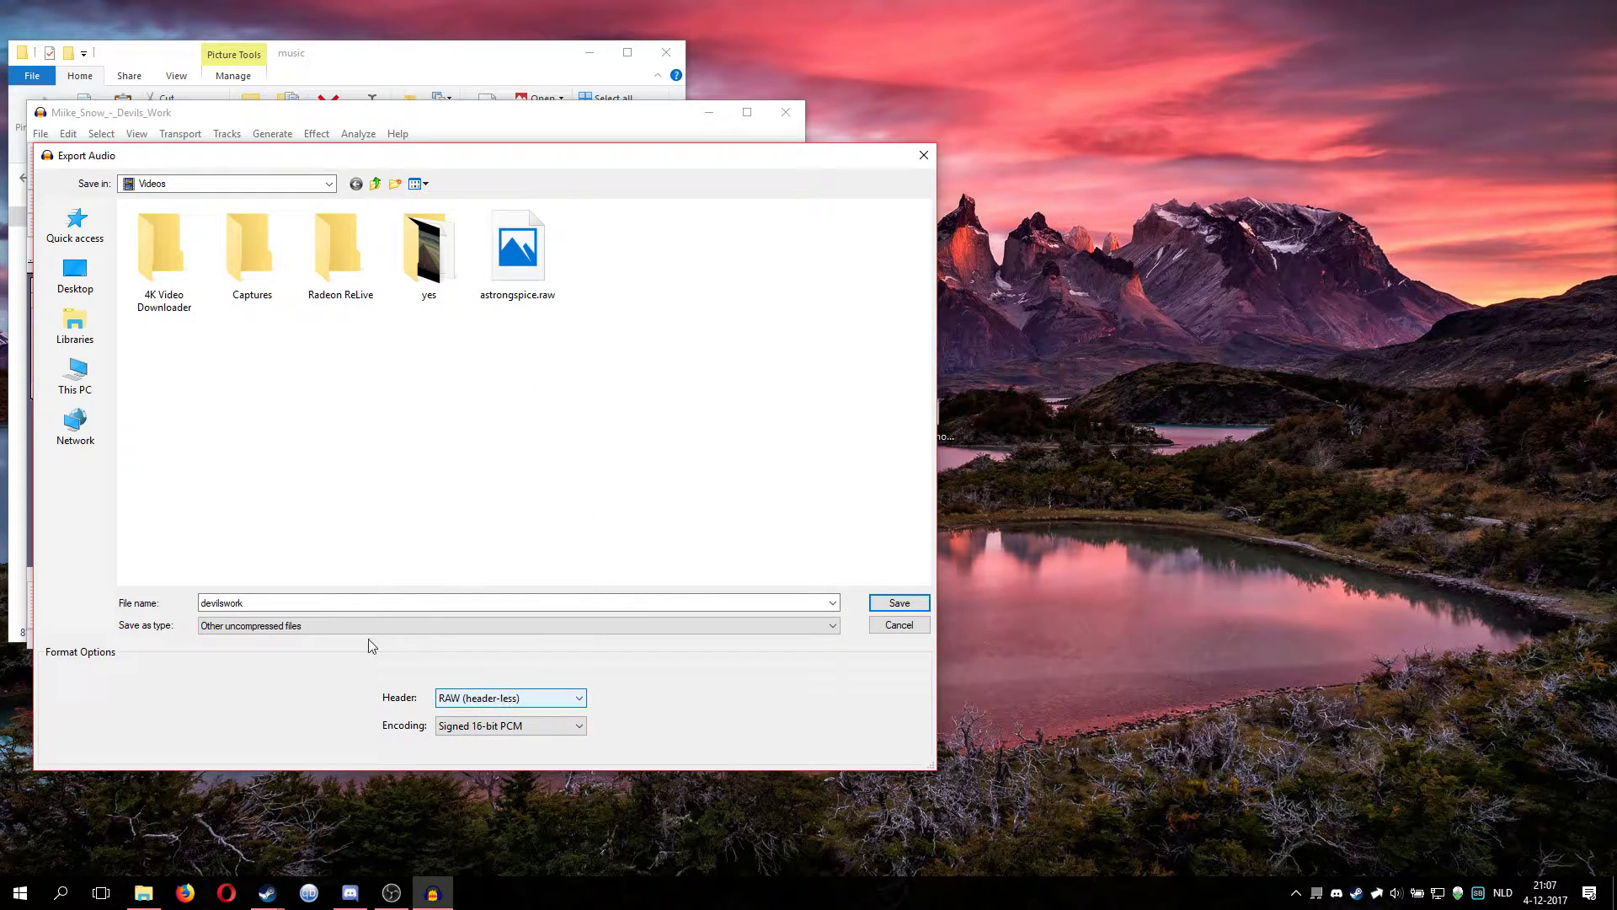
click(333, 626)
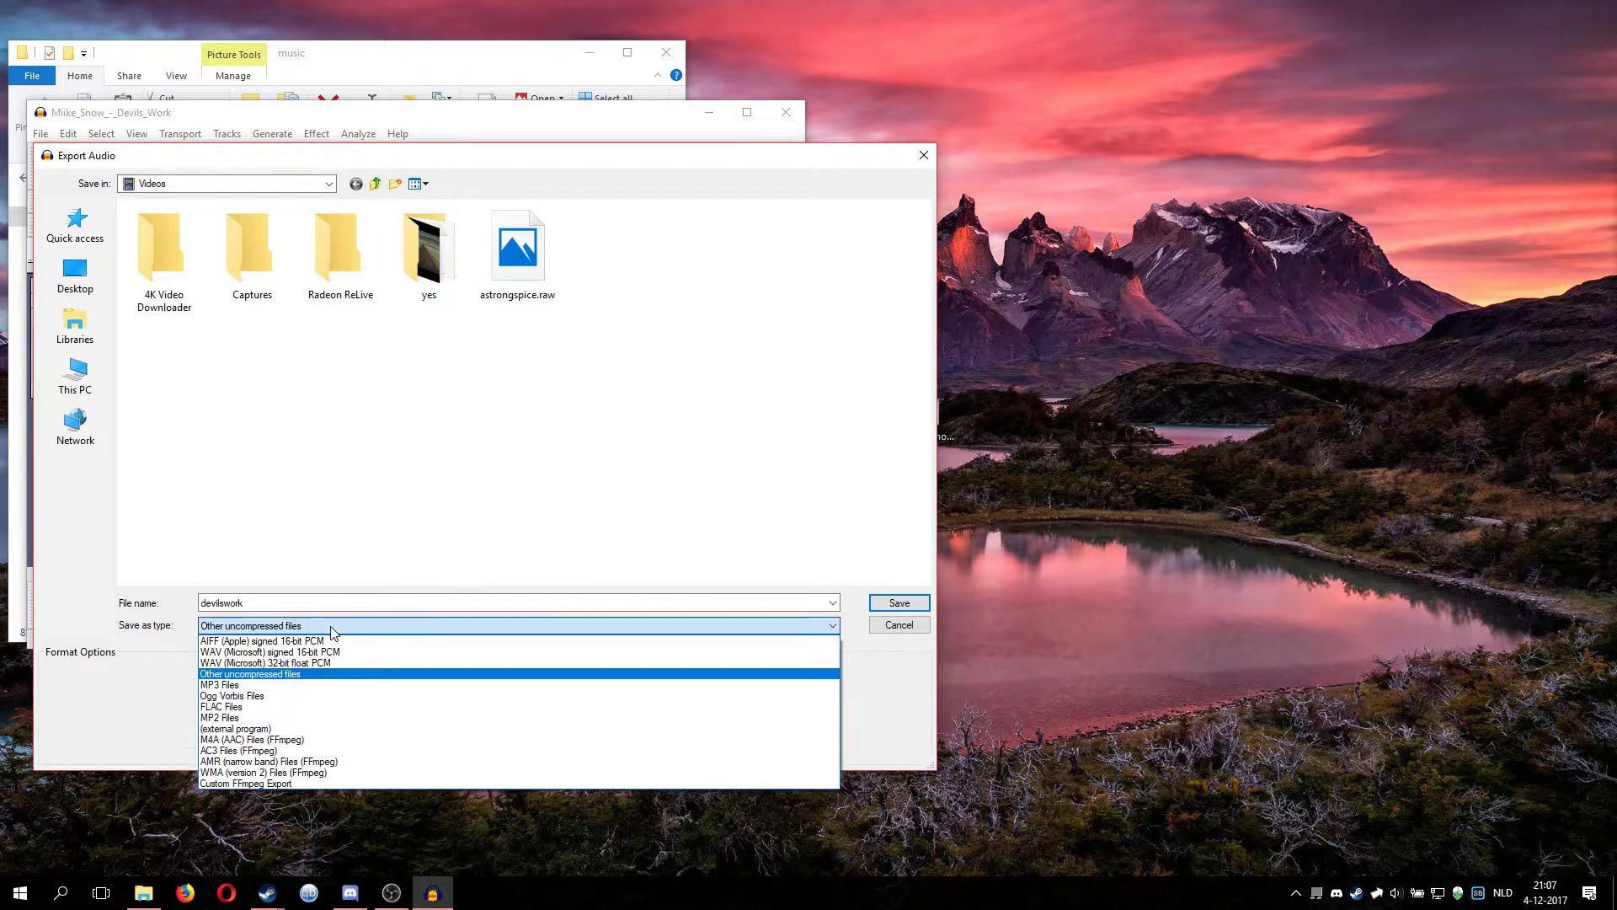
click(290, 678)
click(469, 699)
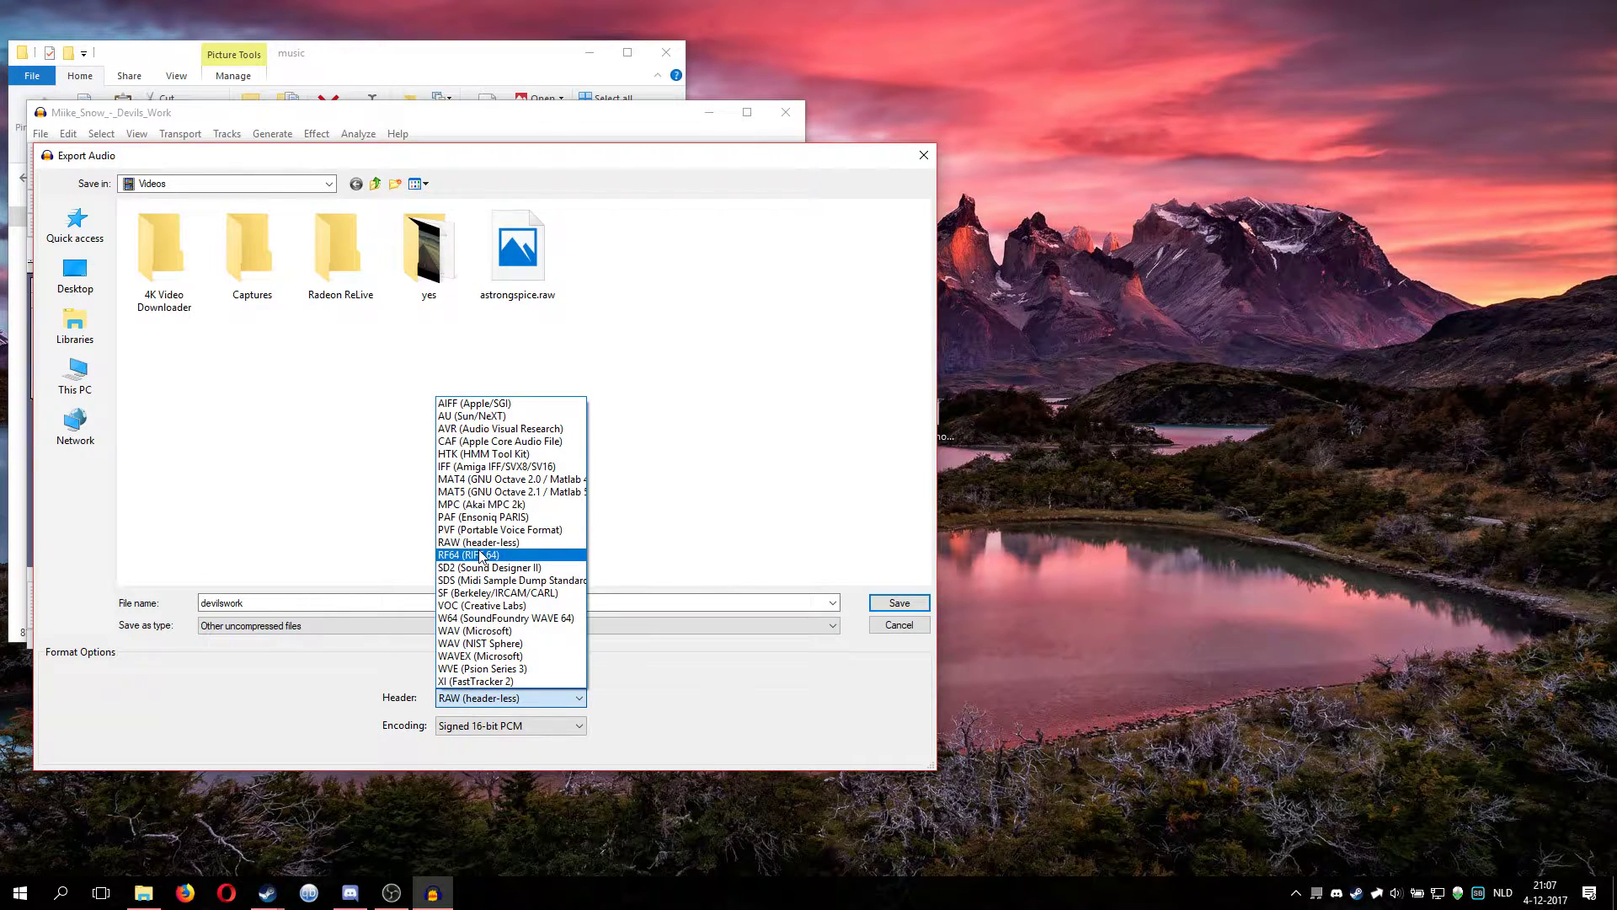
click(511, 544)
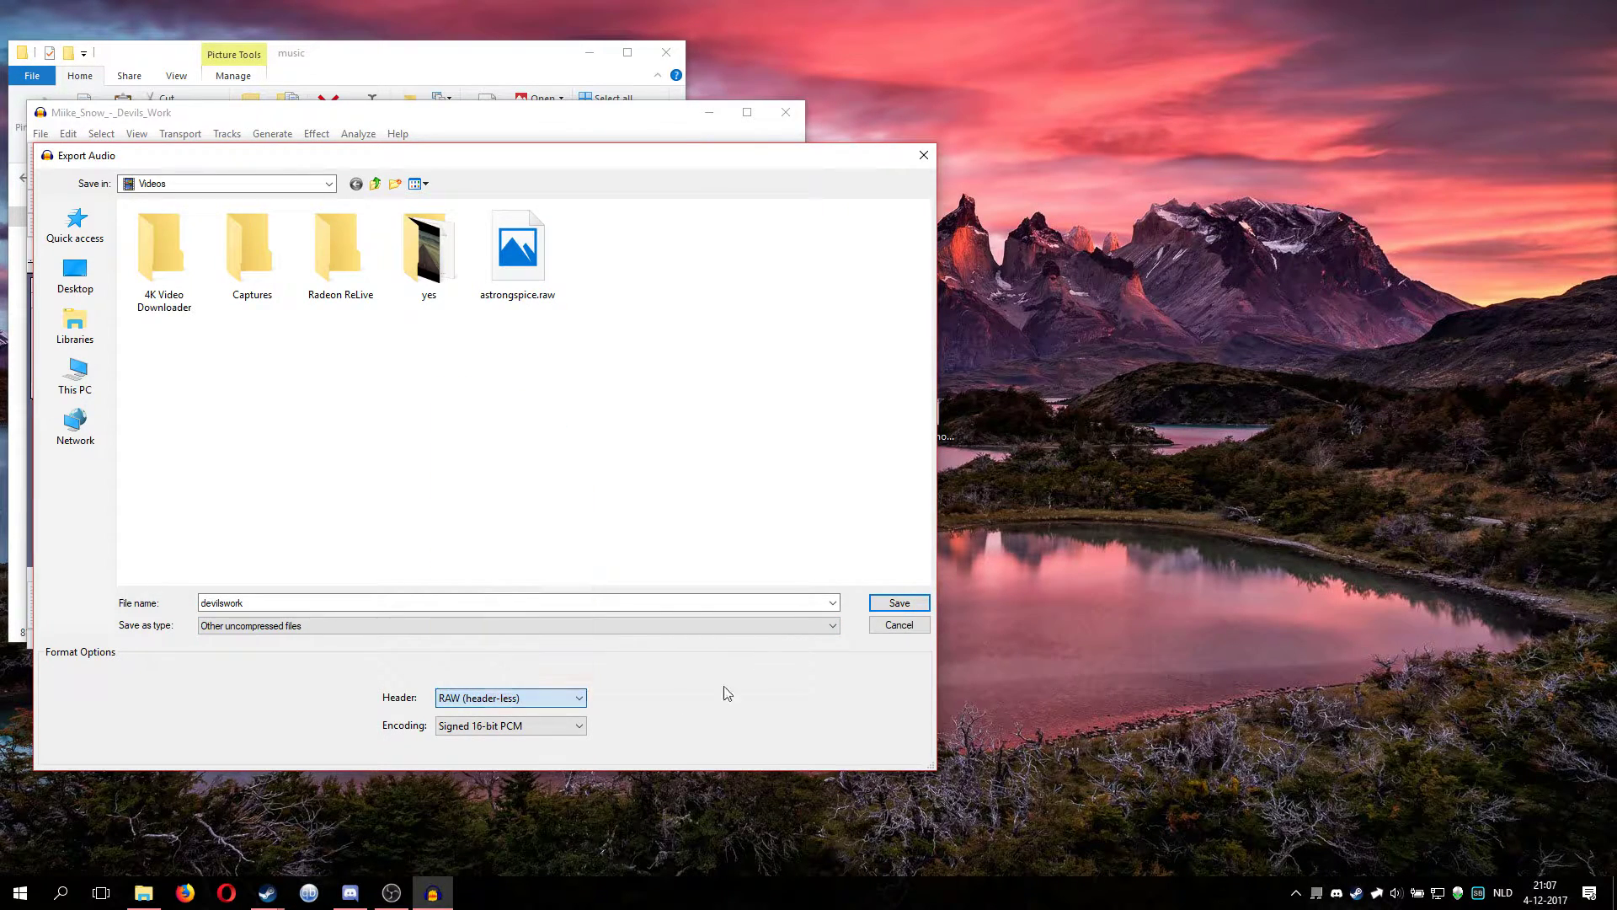
Keep the Signed 16-bit PCM encoding, save the devilswork export, and accept the metadata tags without editing them
click(539, 726)
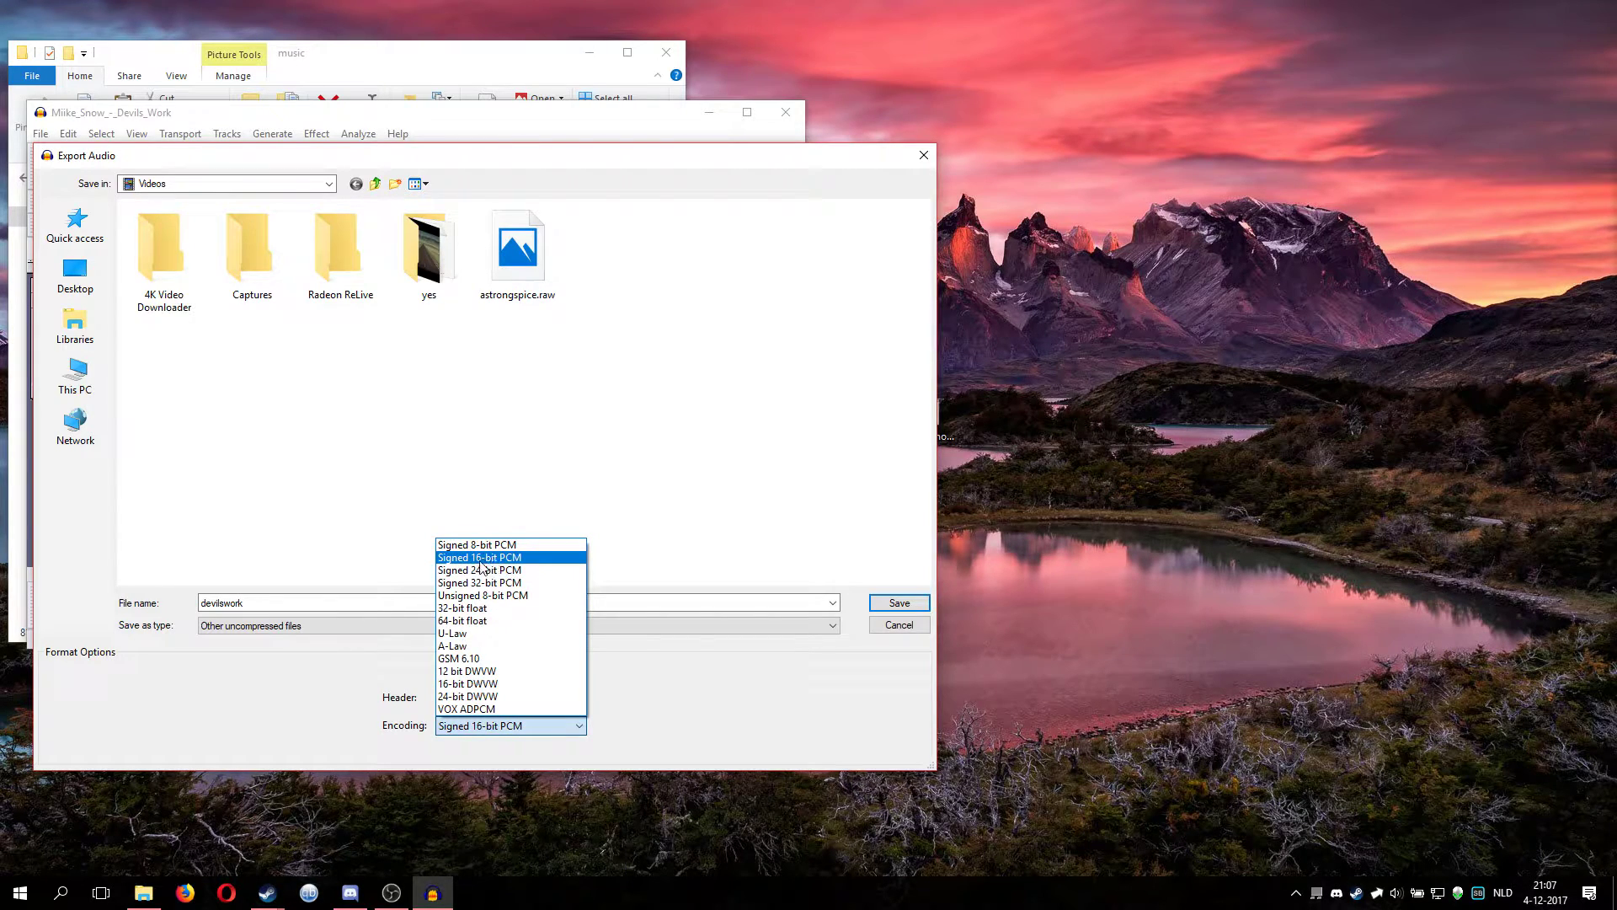
click(678, 673)
click(893, 605)
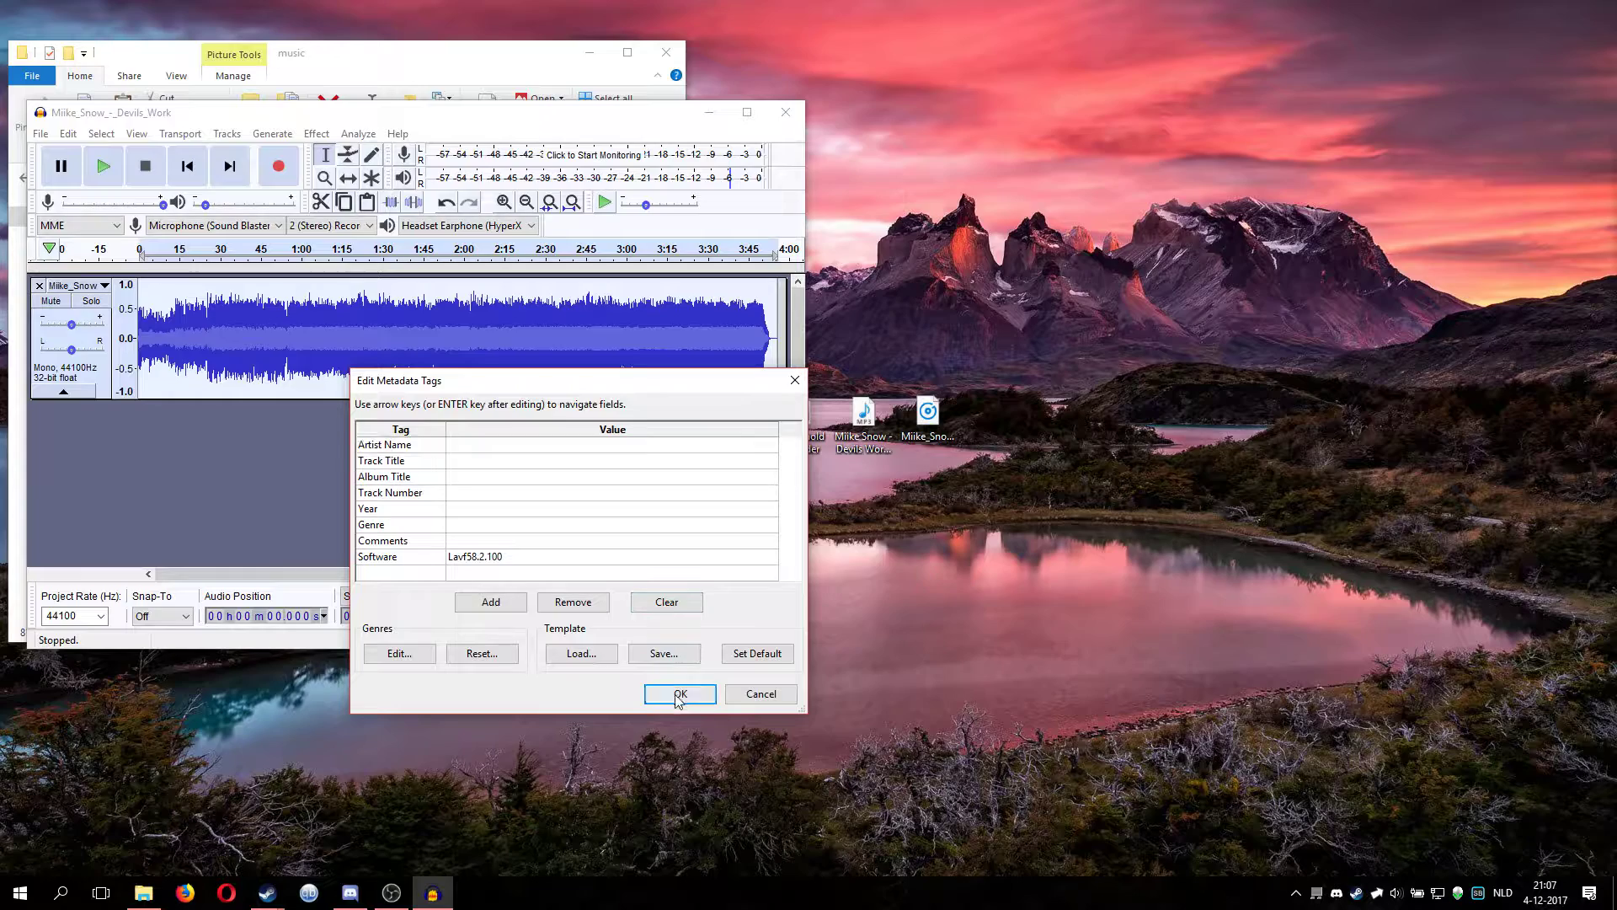
click(680, 695)
Rearrange the Audacity window and the game's music folder window, bringing Audacity in front of the folder
drag(513, 122, 902, 146)
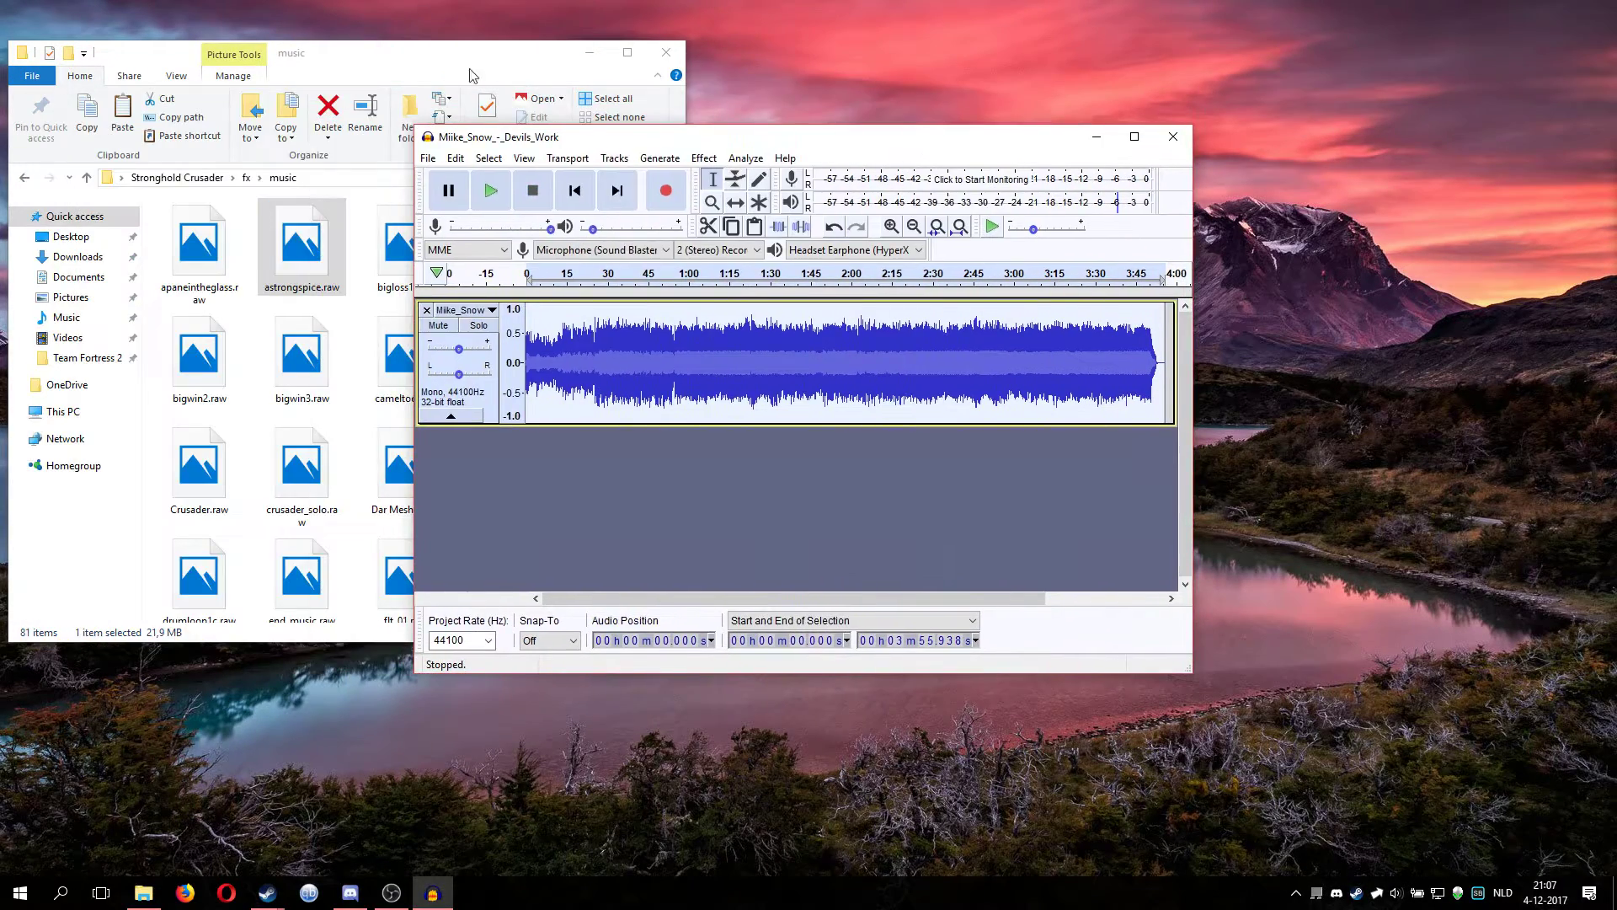
drag(395, 59, 791, 48)
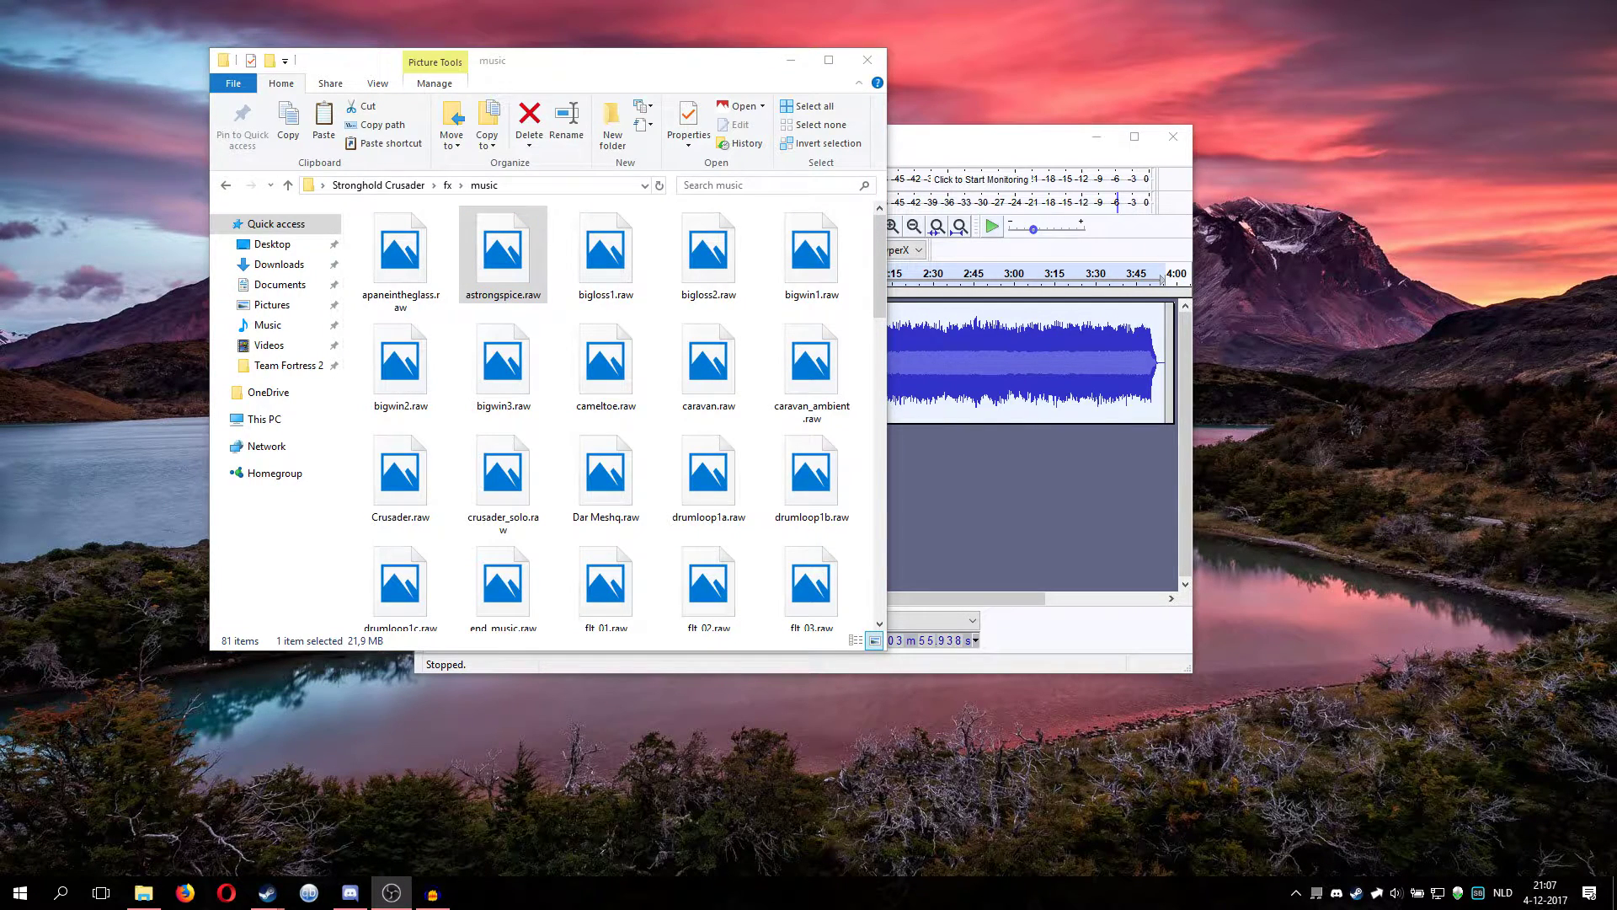
drag(968, 138, 1246, 428)
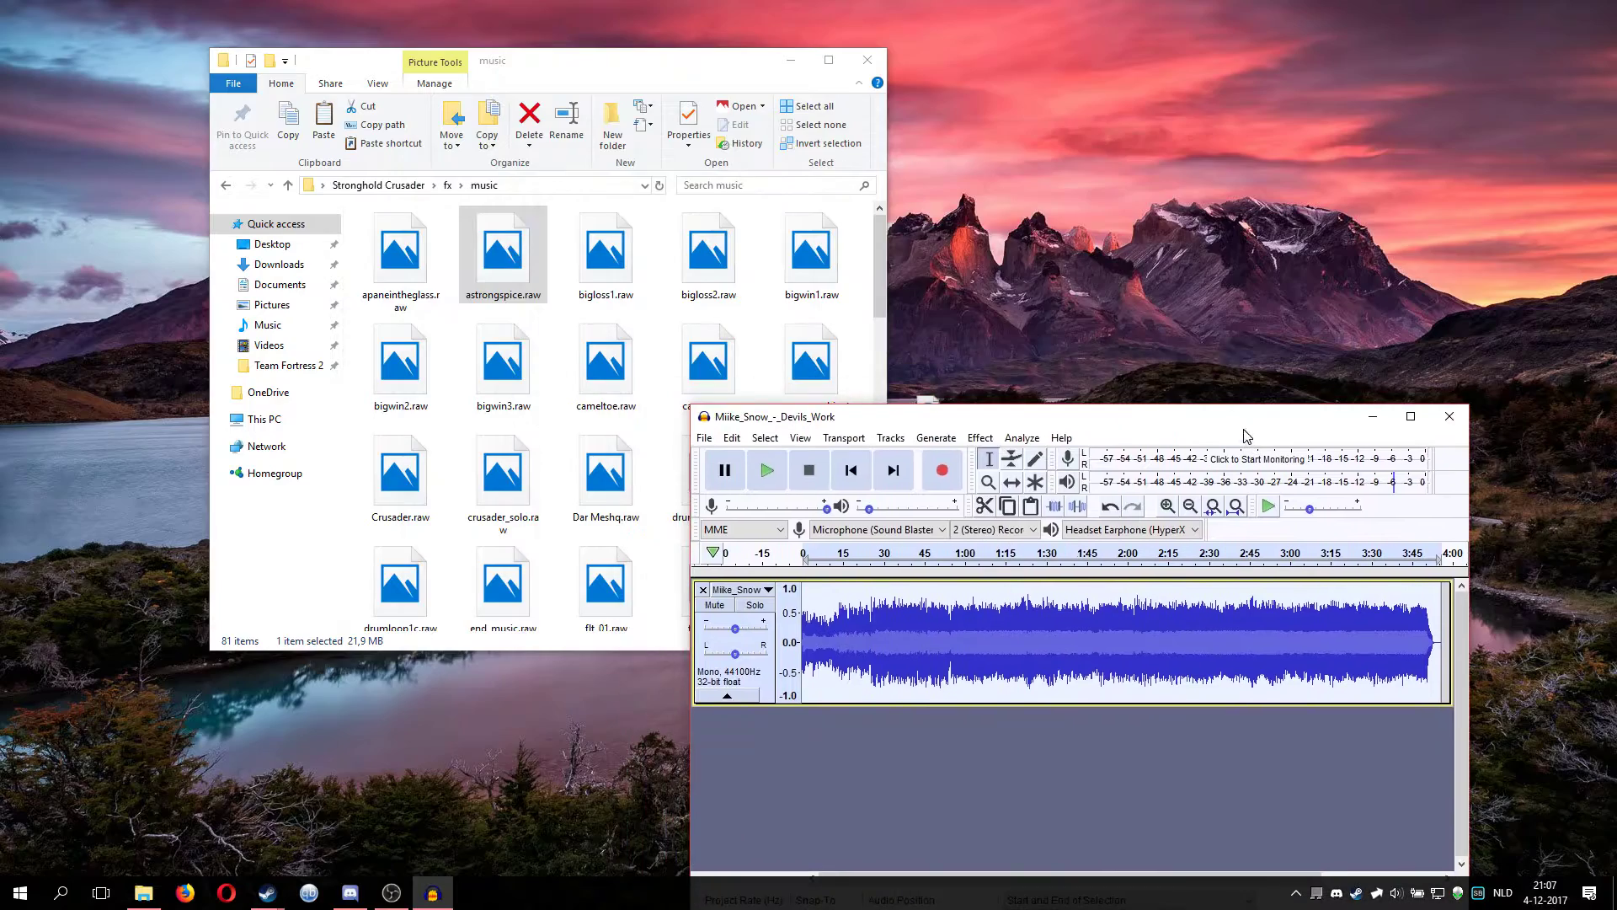
drag(706, 81, 580, 110)
drag(1074, 416, 783, 93)
Reopen the audio export dialog, cut devilswork.raw from the Videos folder there, and cancel the export
click(416, 116)
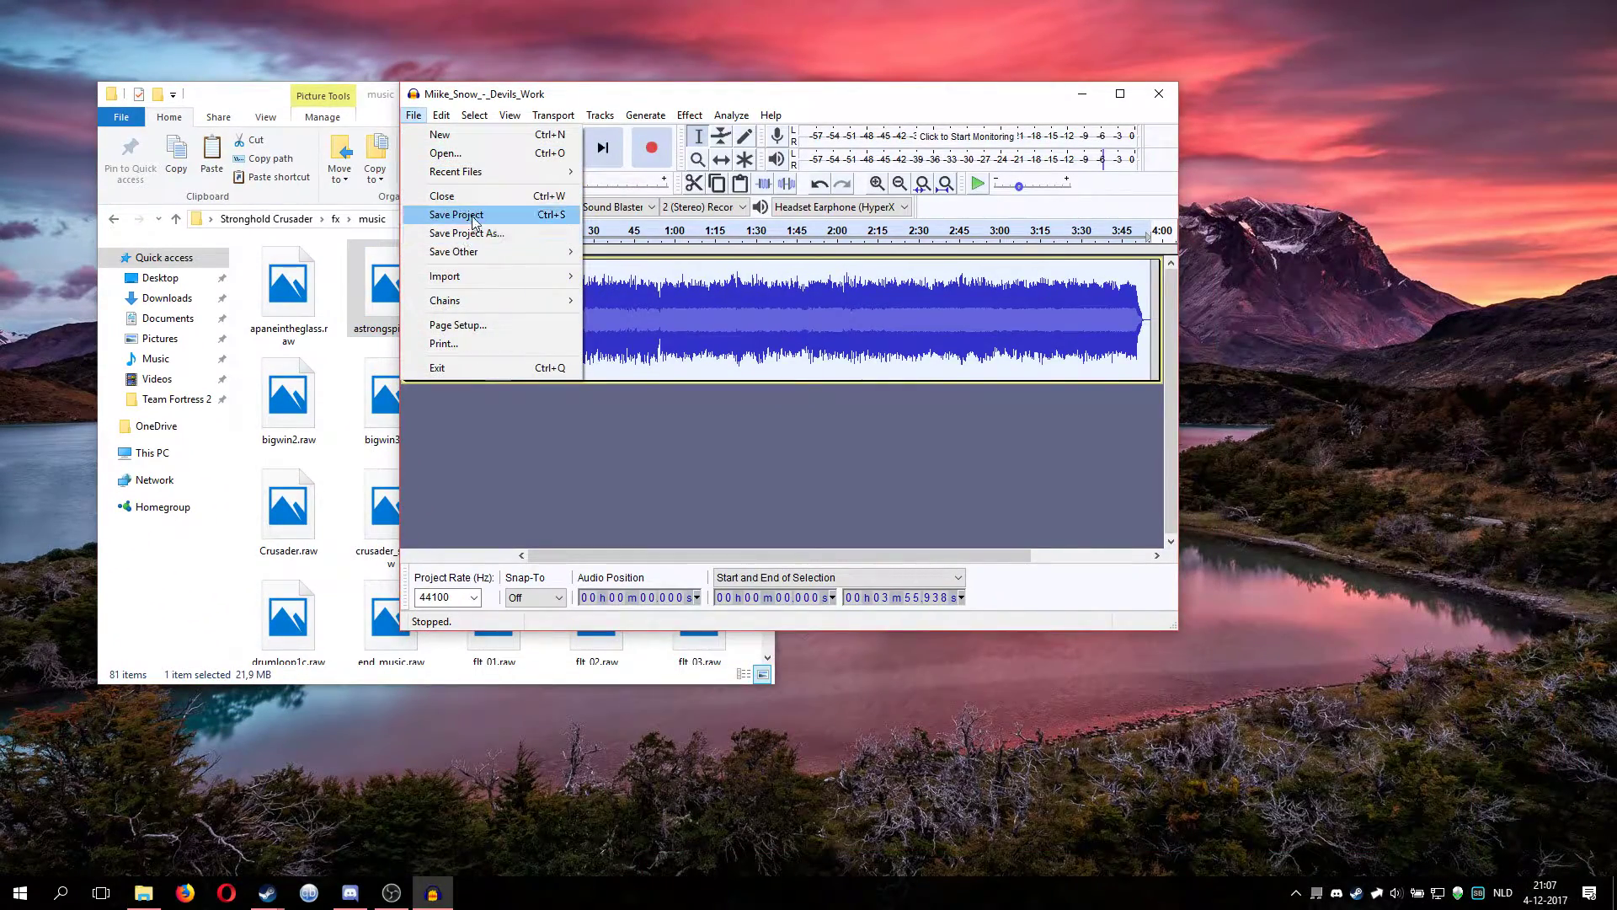
mouse_move(492, 259)
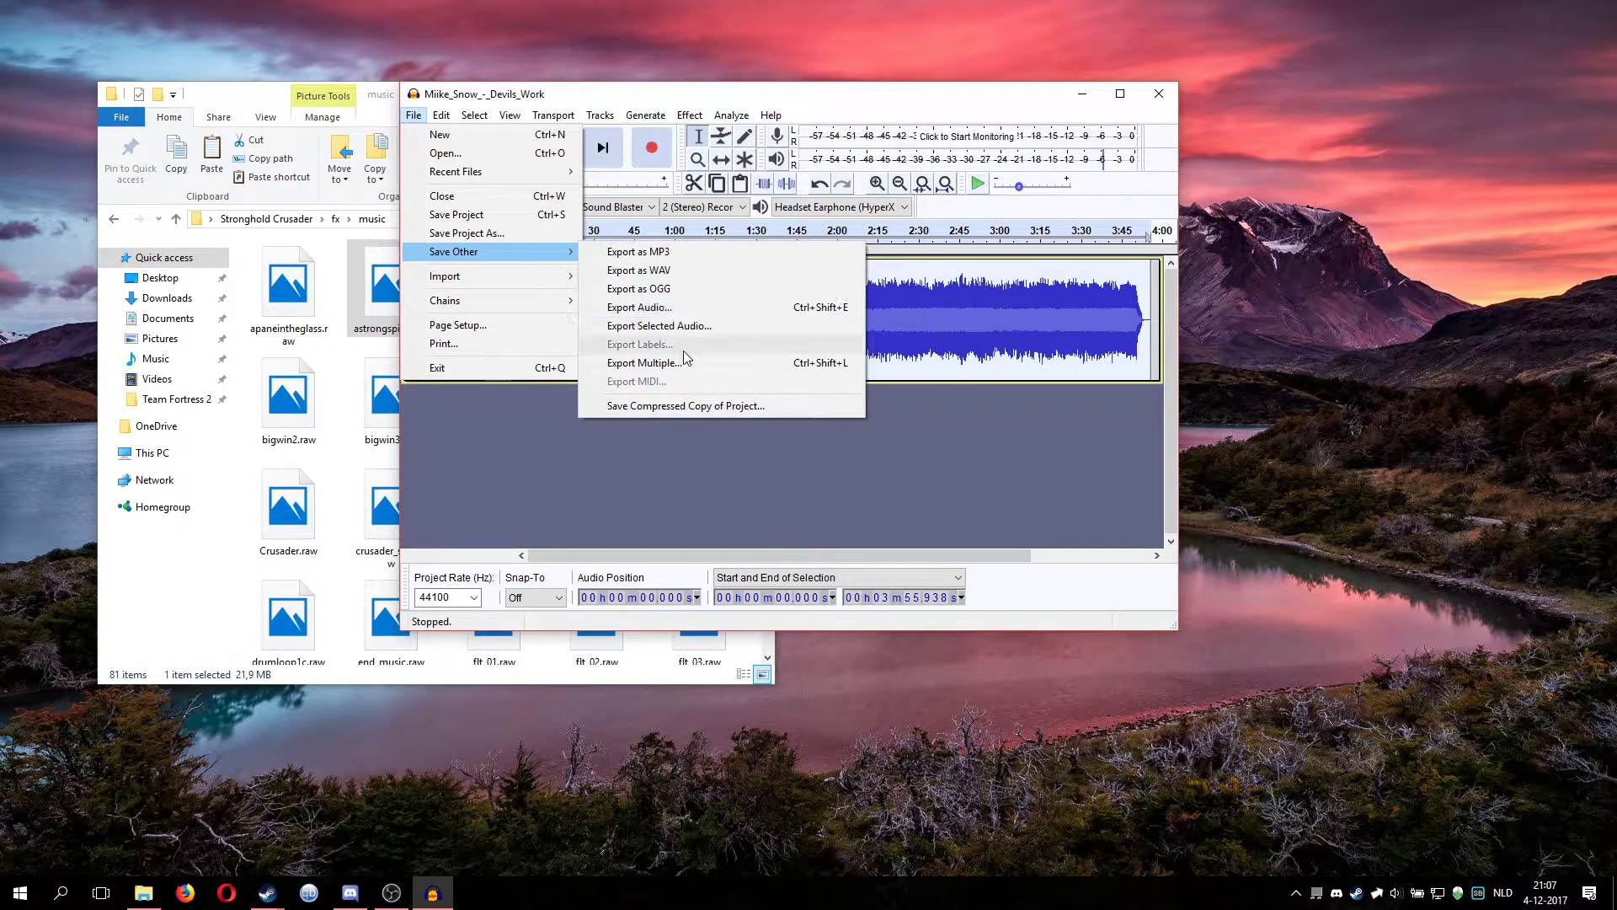
click(691, 308)
click(985, 240)
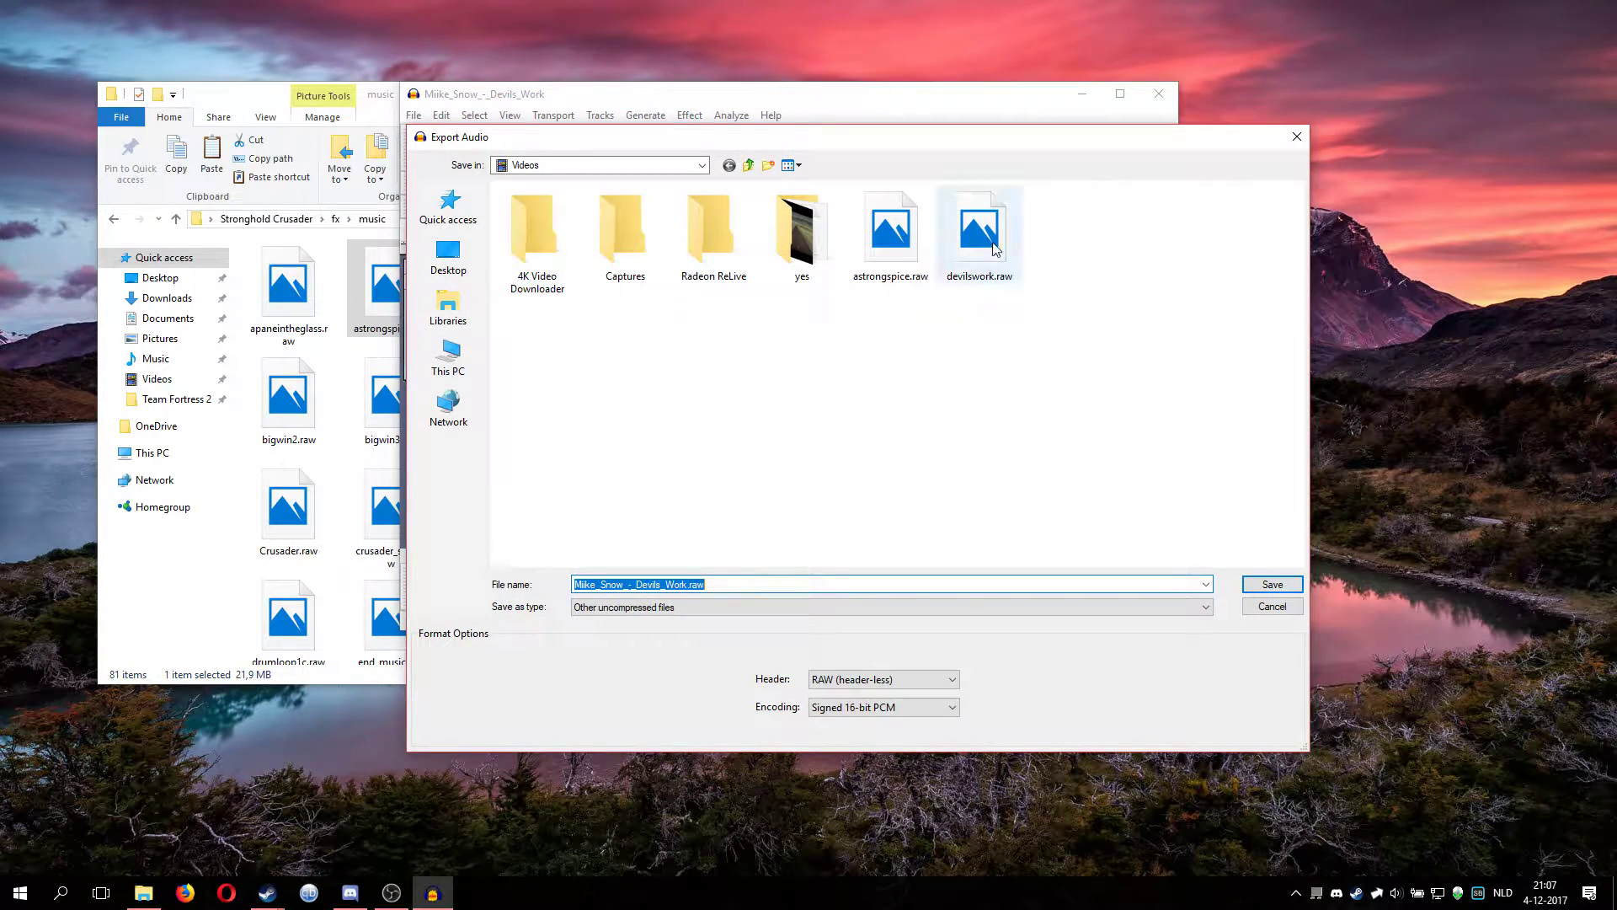
right_click(994, 243)
click(1034, 520)
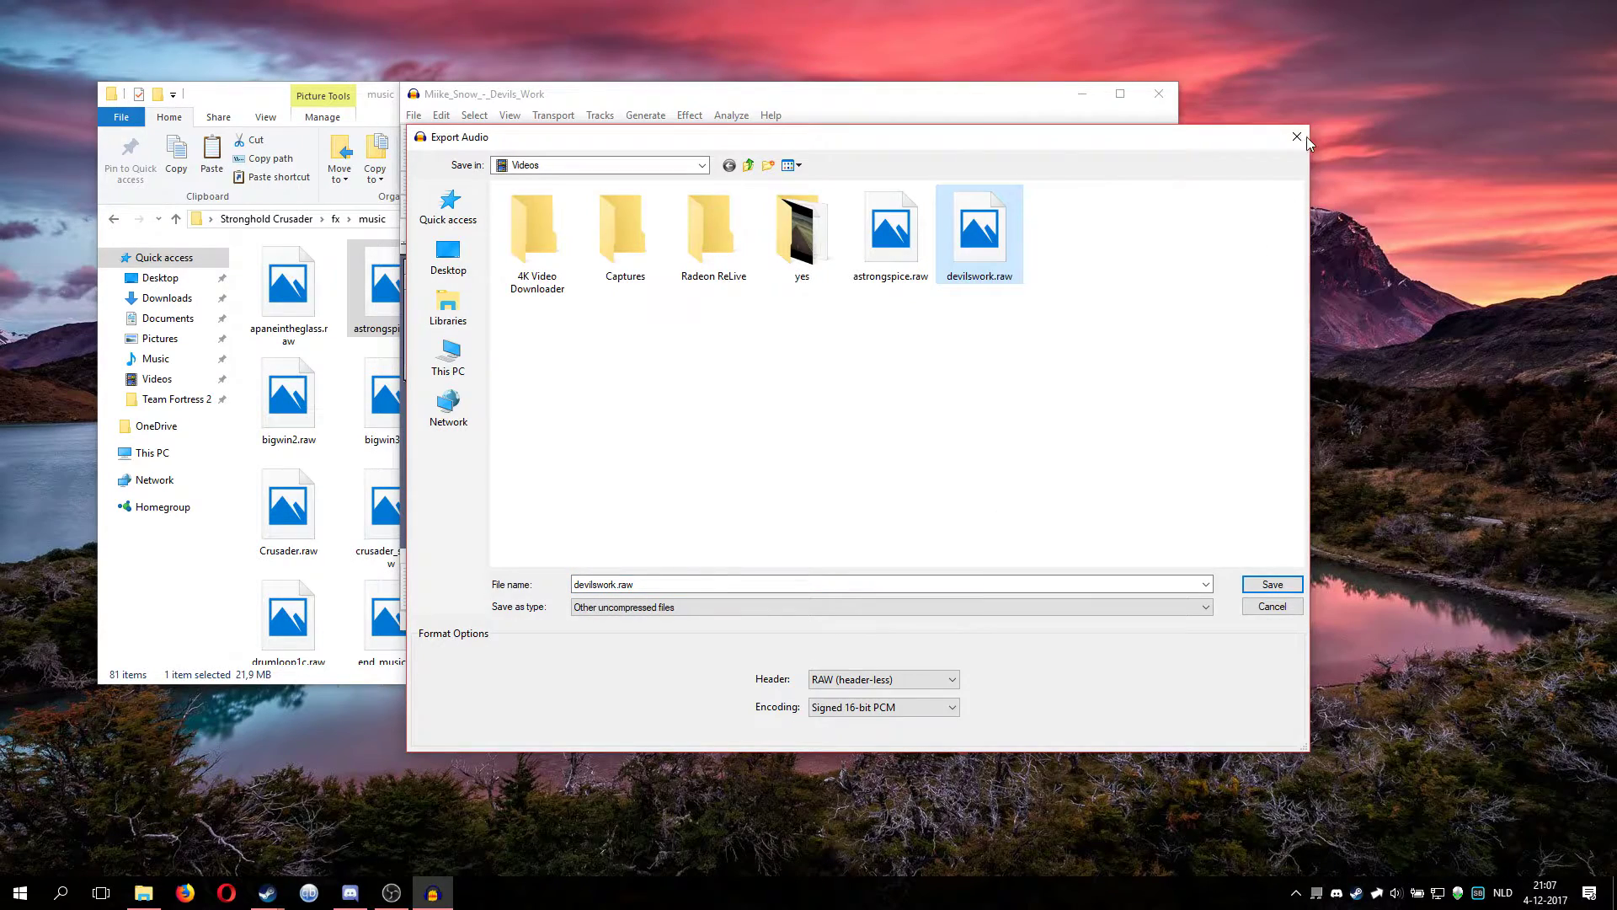
key(Escape)
Minimize Audacity, paste devilswork.raw onto the desktop, and place it beside the wav file
click(1082, 95)
right_click(1006, 384)
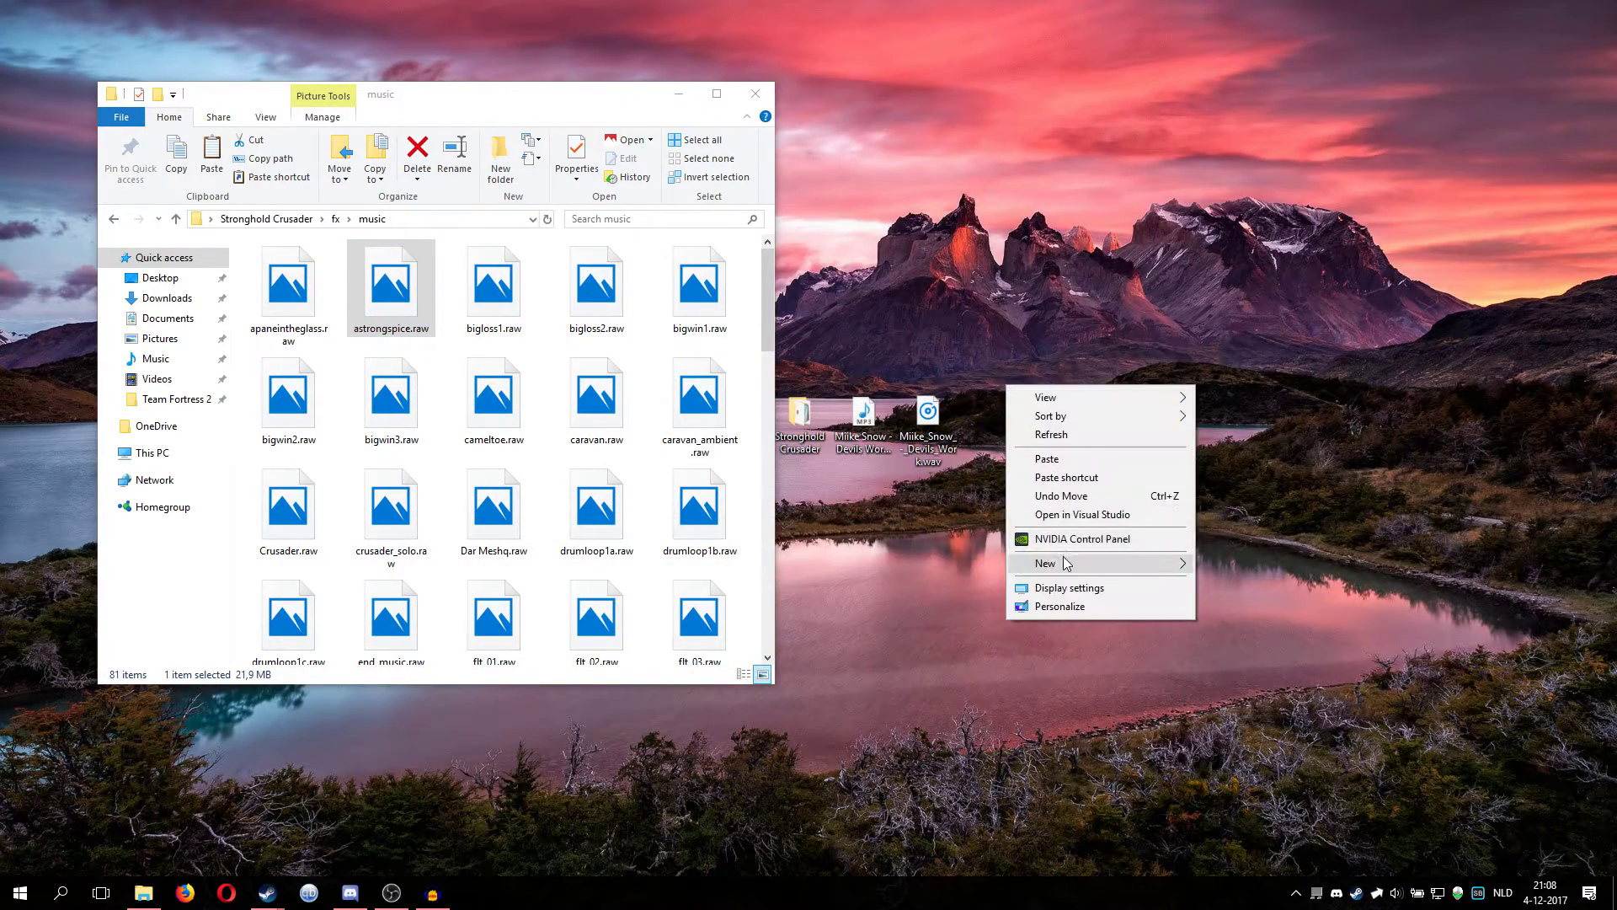
click(1065, 462)
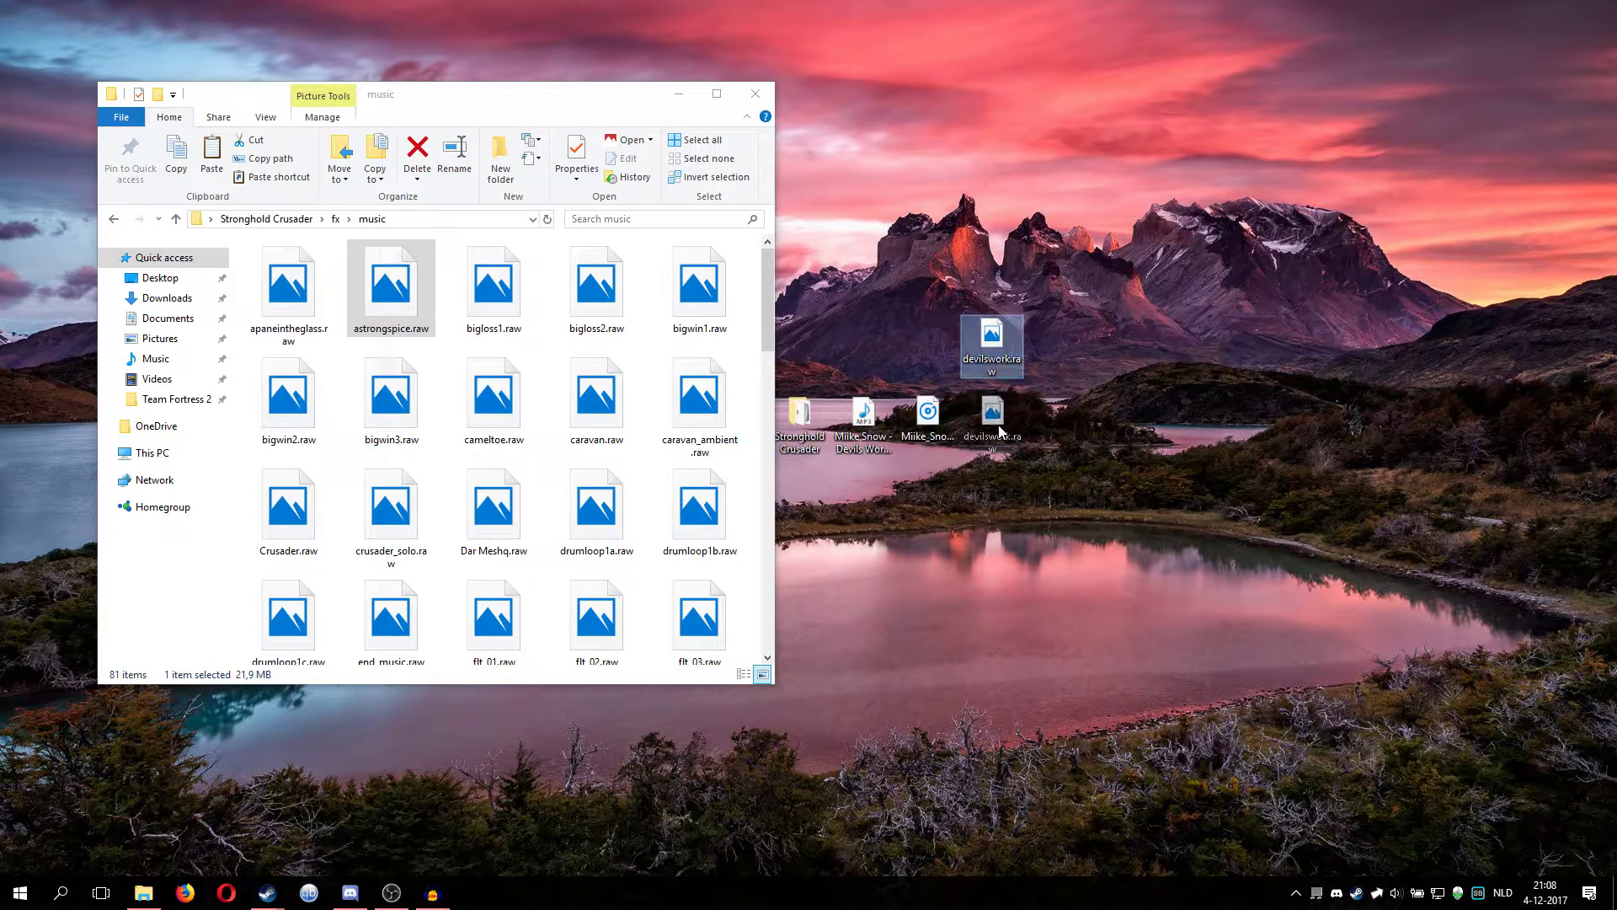
drag(1000, 432, 1010, 449)
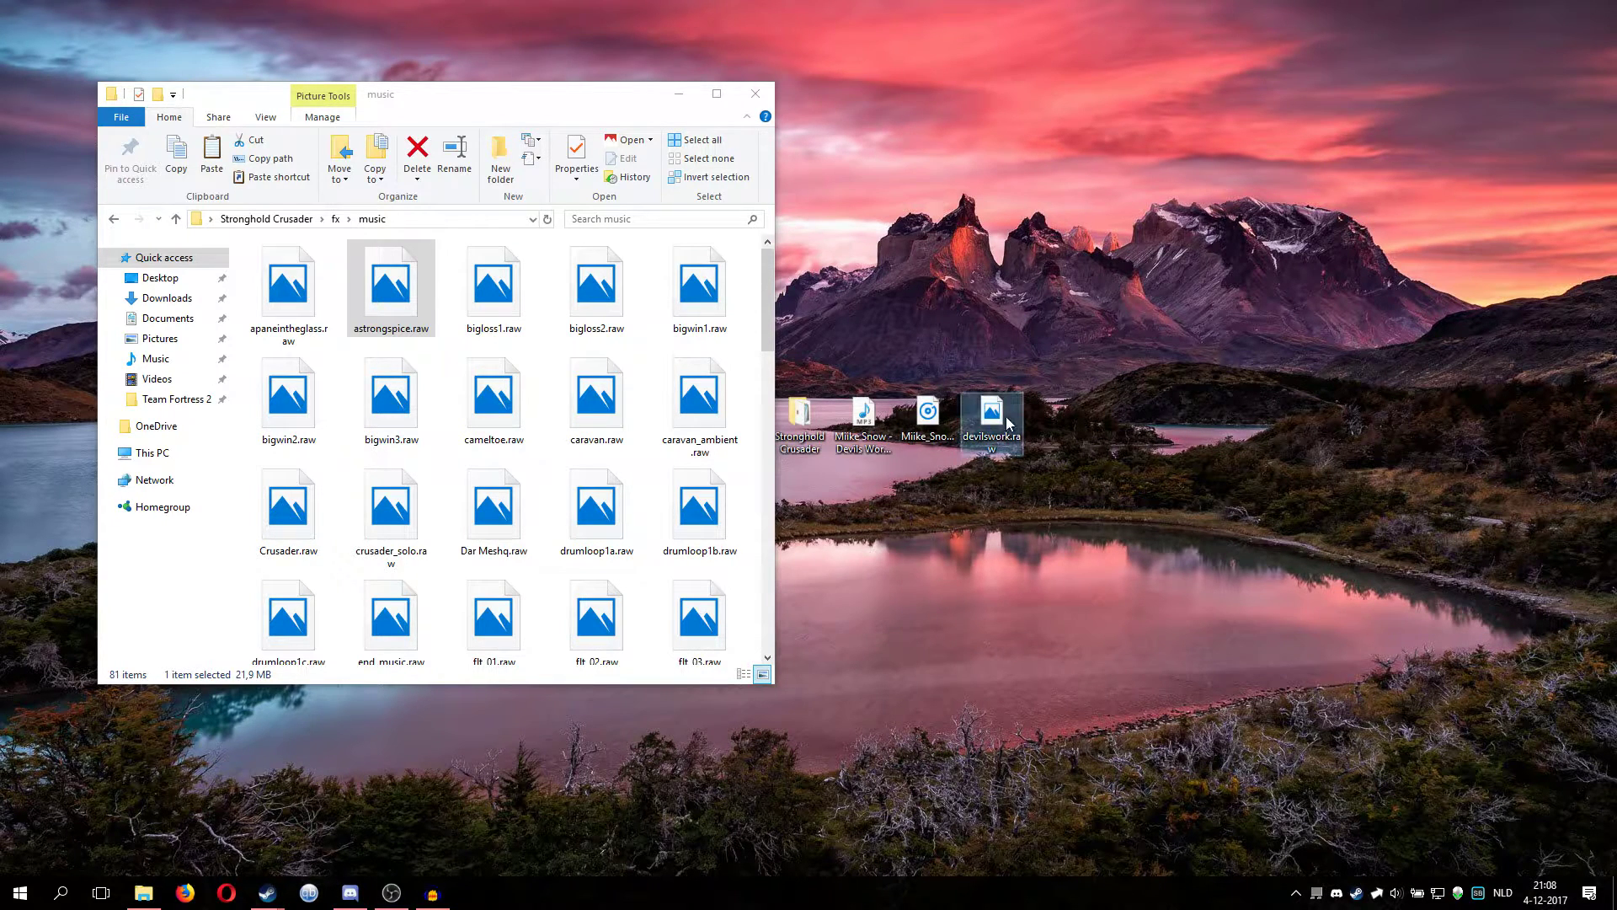
Rename devilswork.raw on the desktop to astrongspice.raw and accept the suggested alternative name astrongspice (2).raw
right_click(1011, 429)
click(1079, 785)
click(990, 421)
right_click(985, 441)
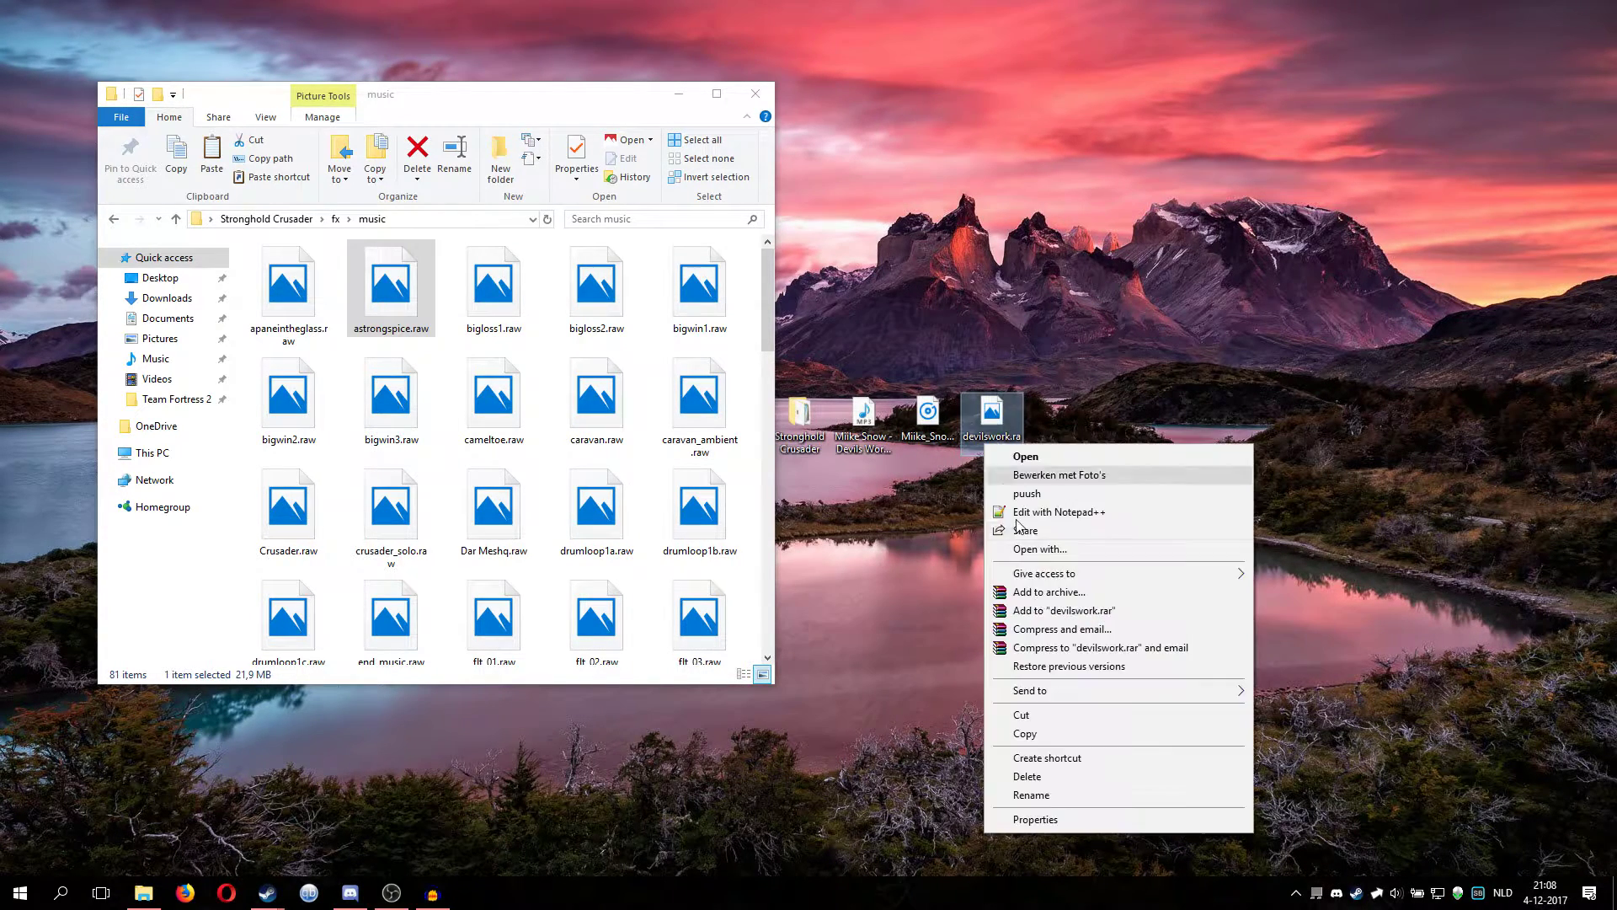
click(938, 649)
right_click(996, 415)
click(1073, 782)
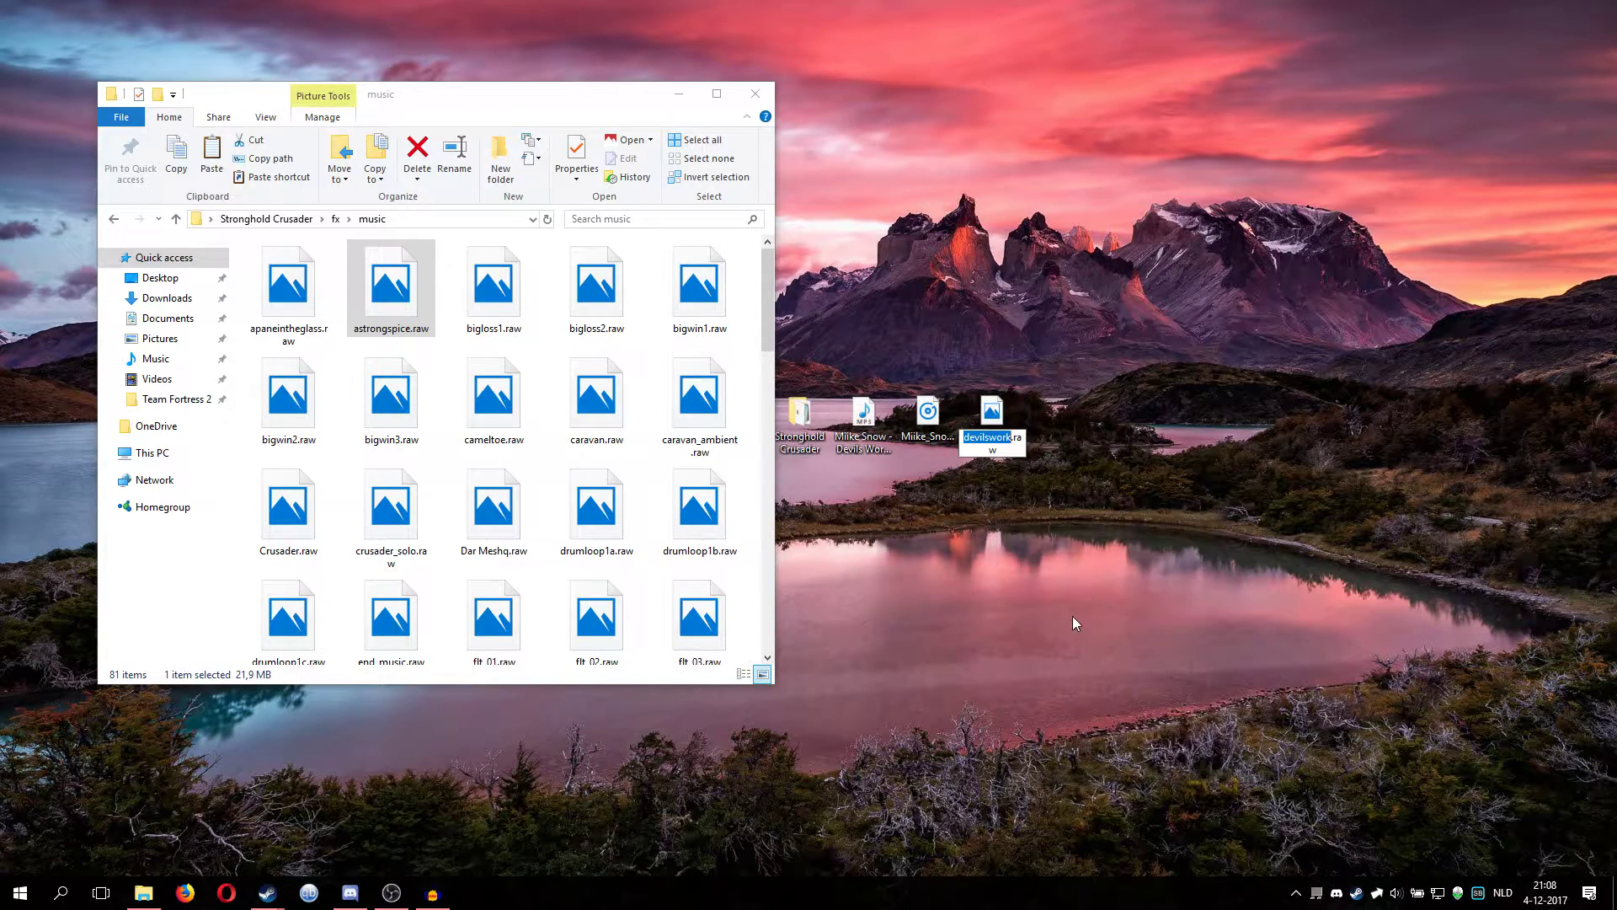
text(astrongspic)
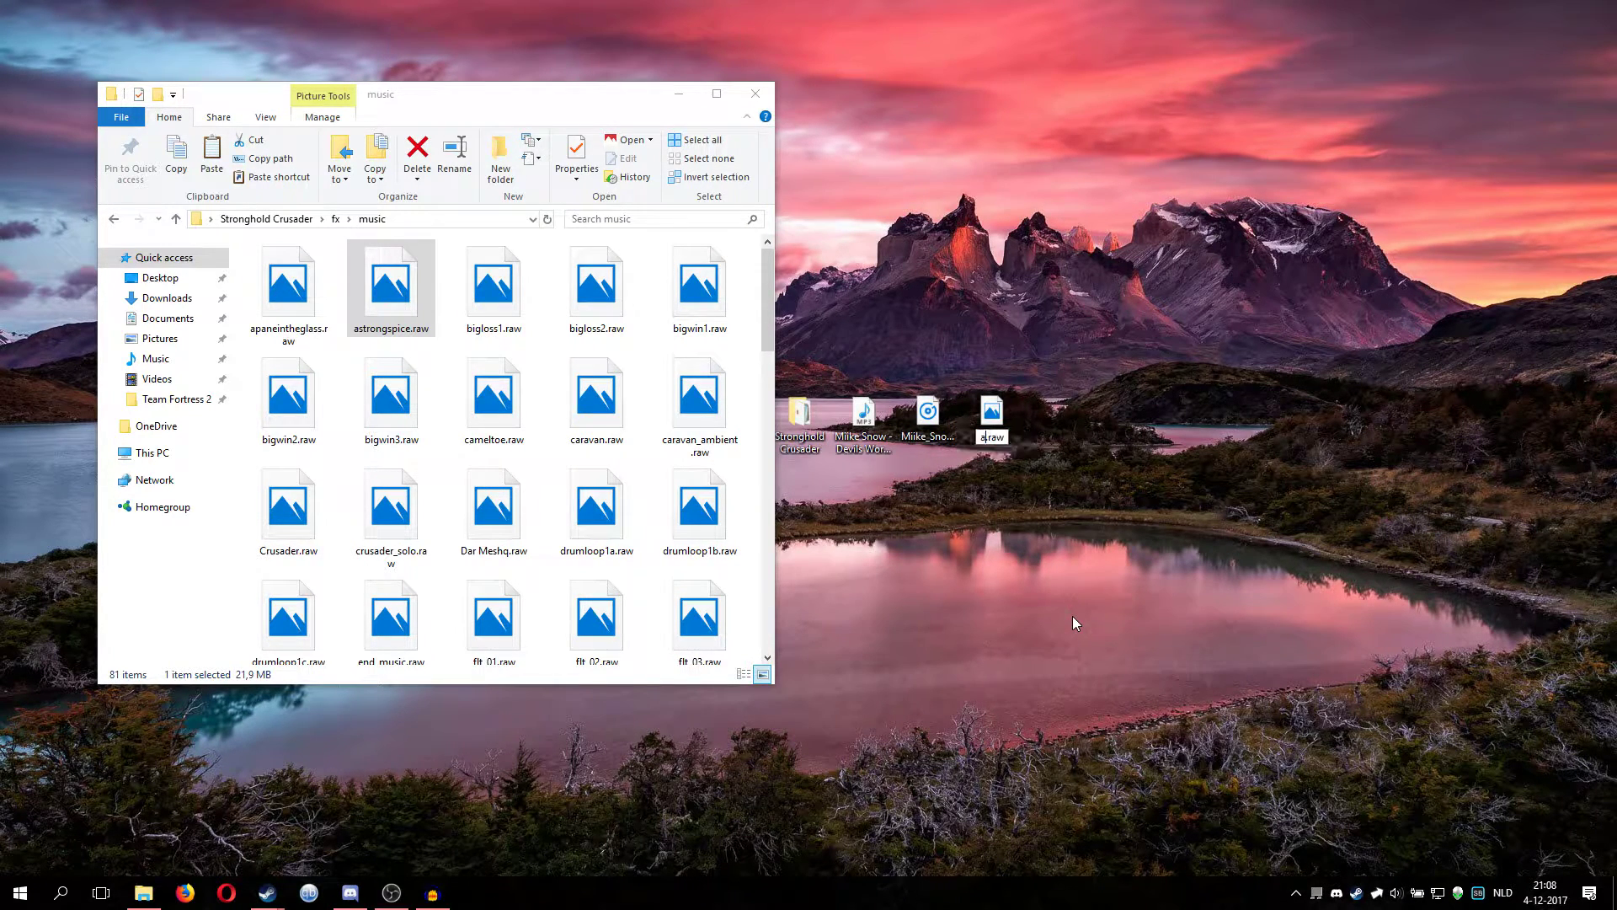
text(e)
key(Return)
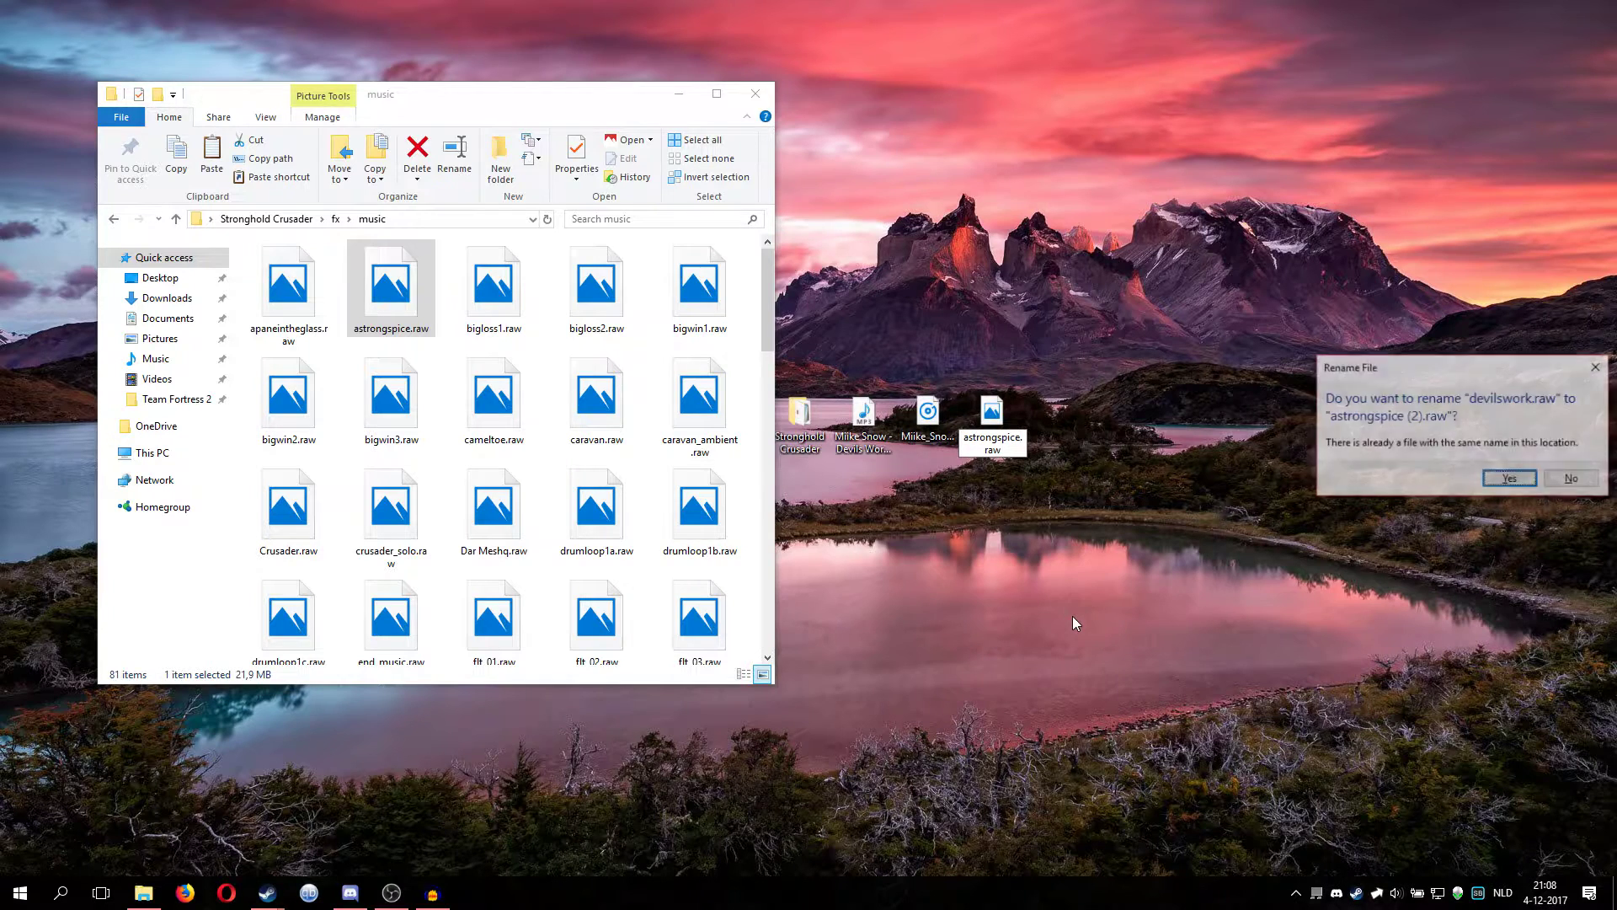
click(1516, 487)
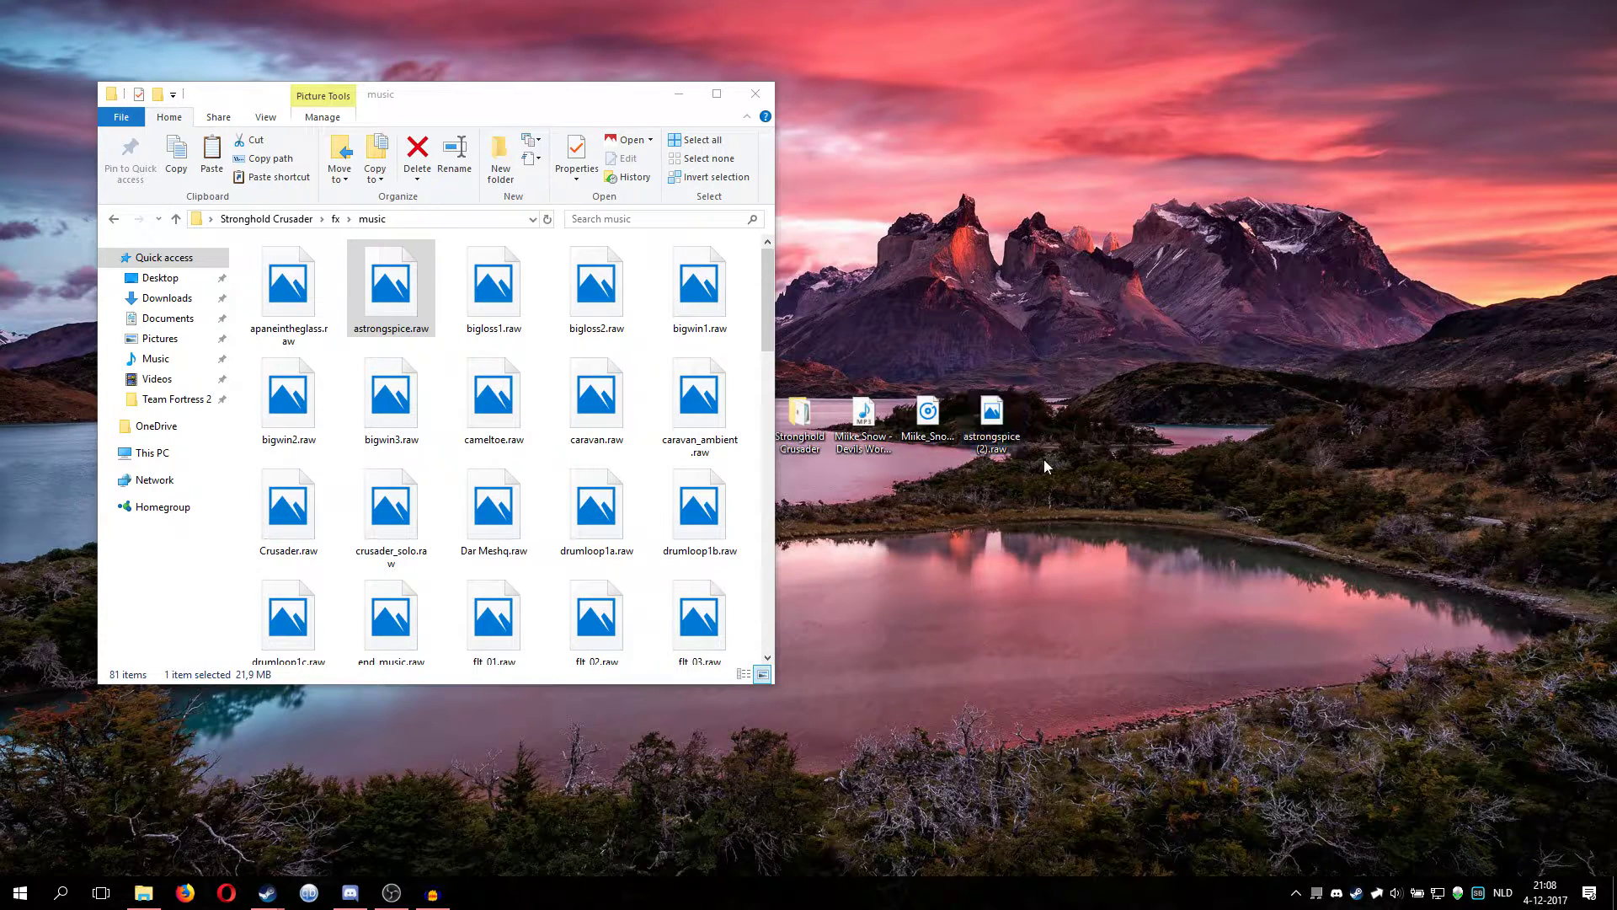
Delete the original astrongspice.raw from the Stronghold Crusader music folder
click(421, 321)
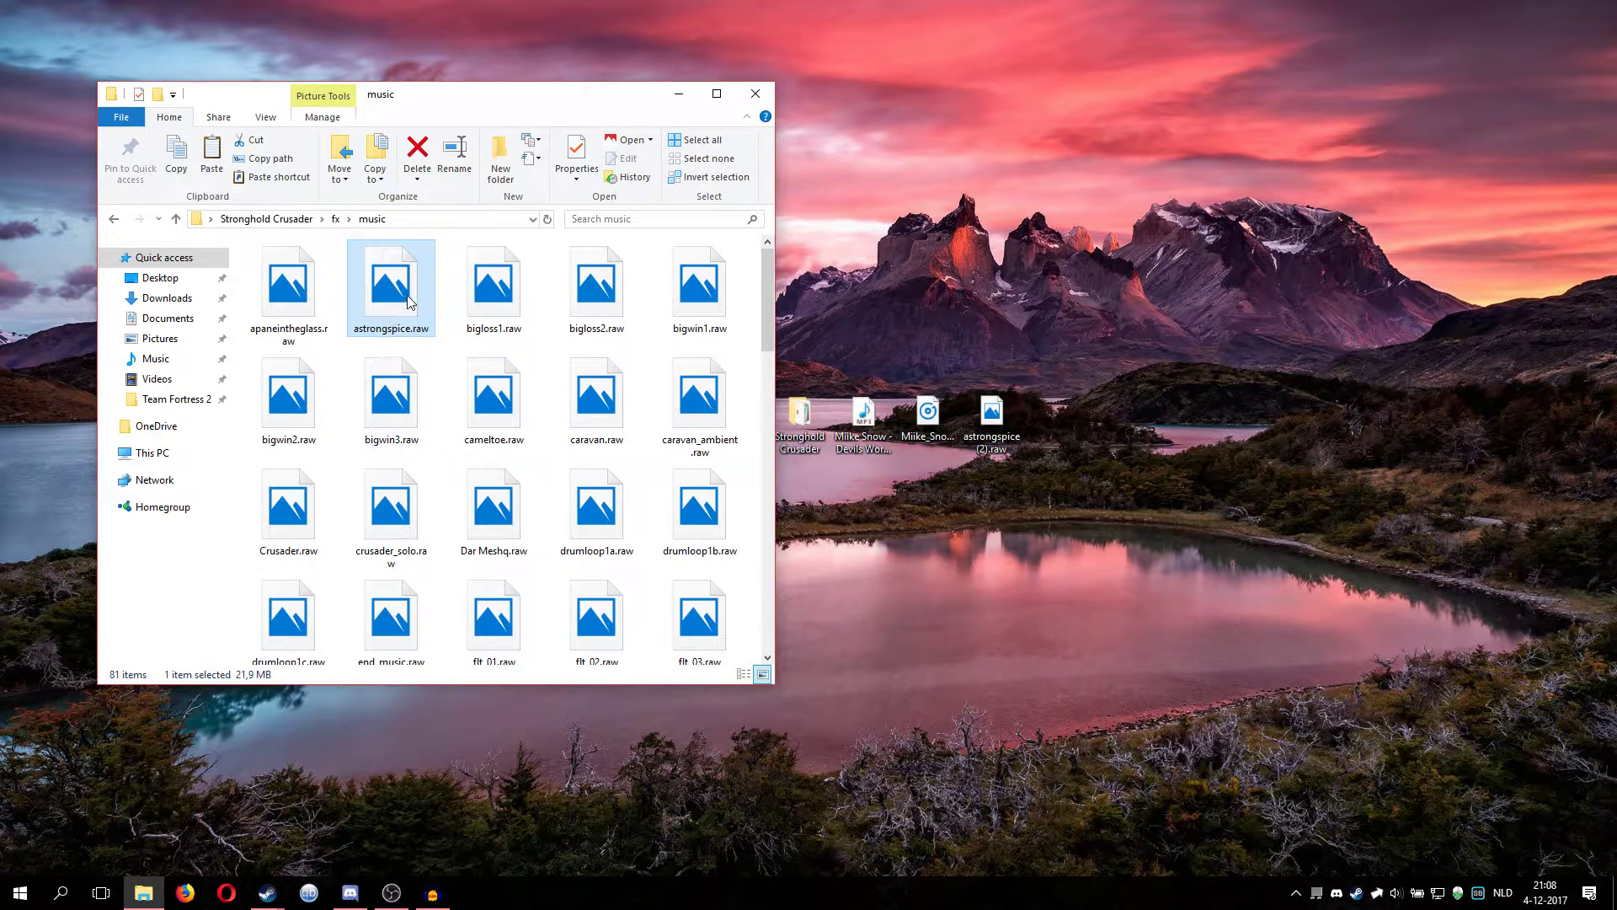
right_click(410, 301)
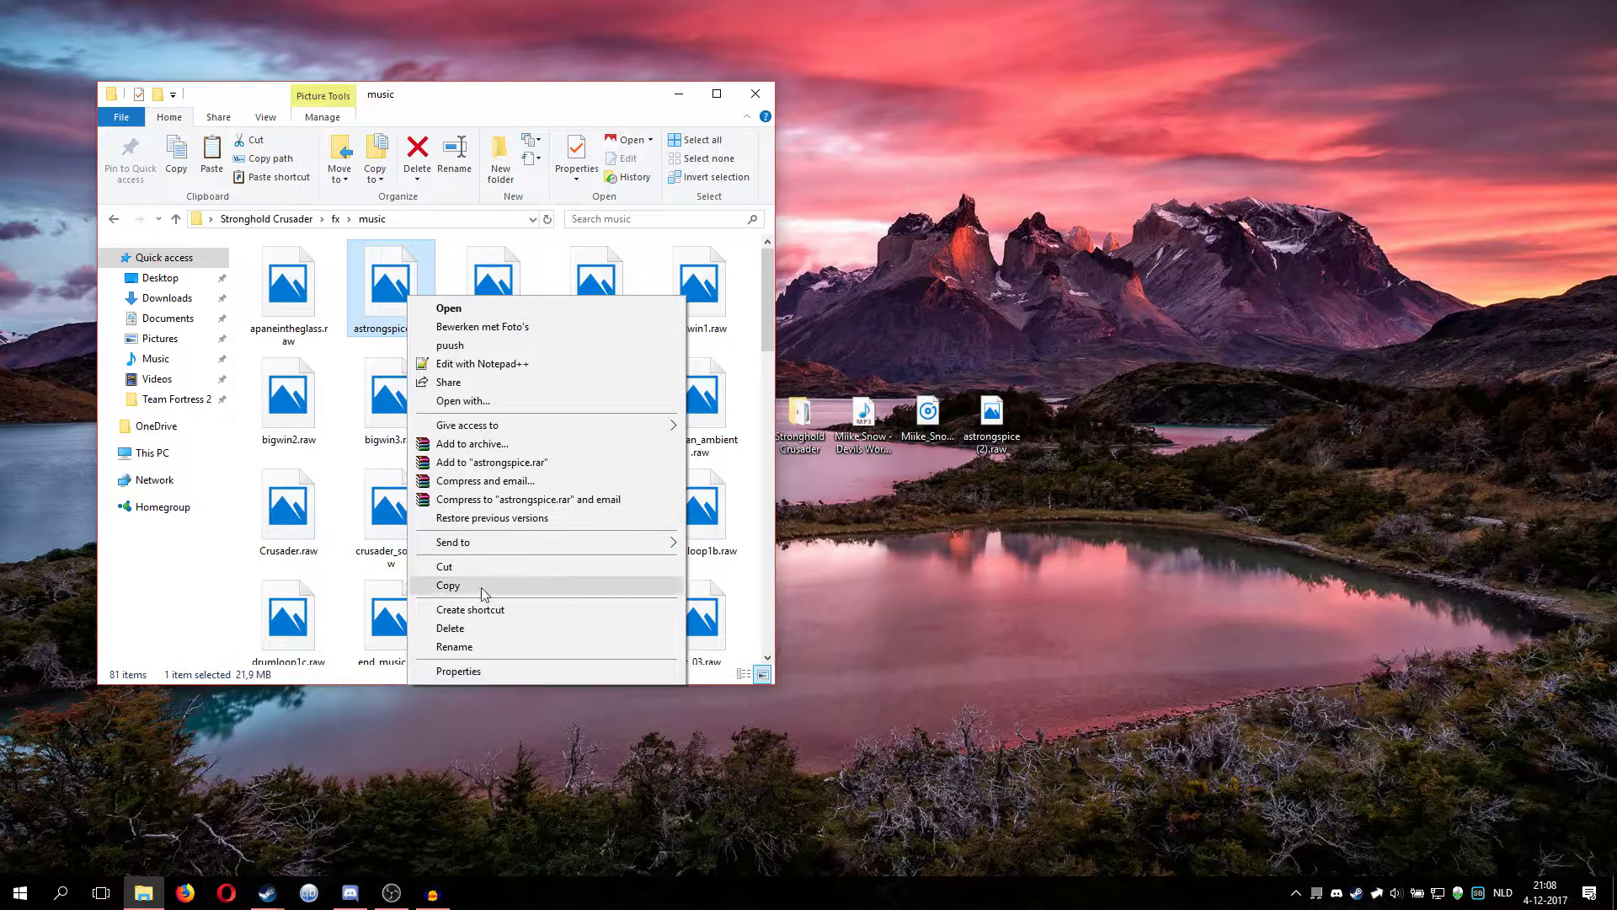
click(345, 312)
right_click(396, 327)
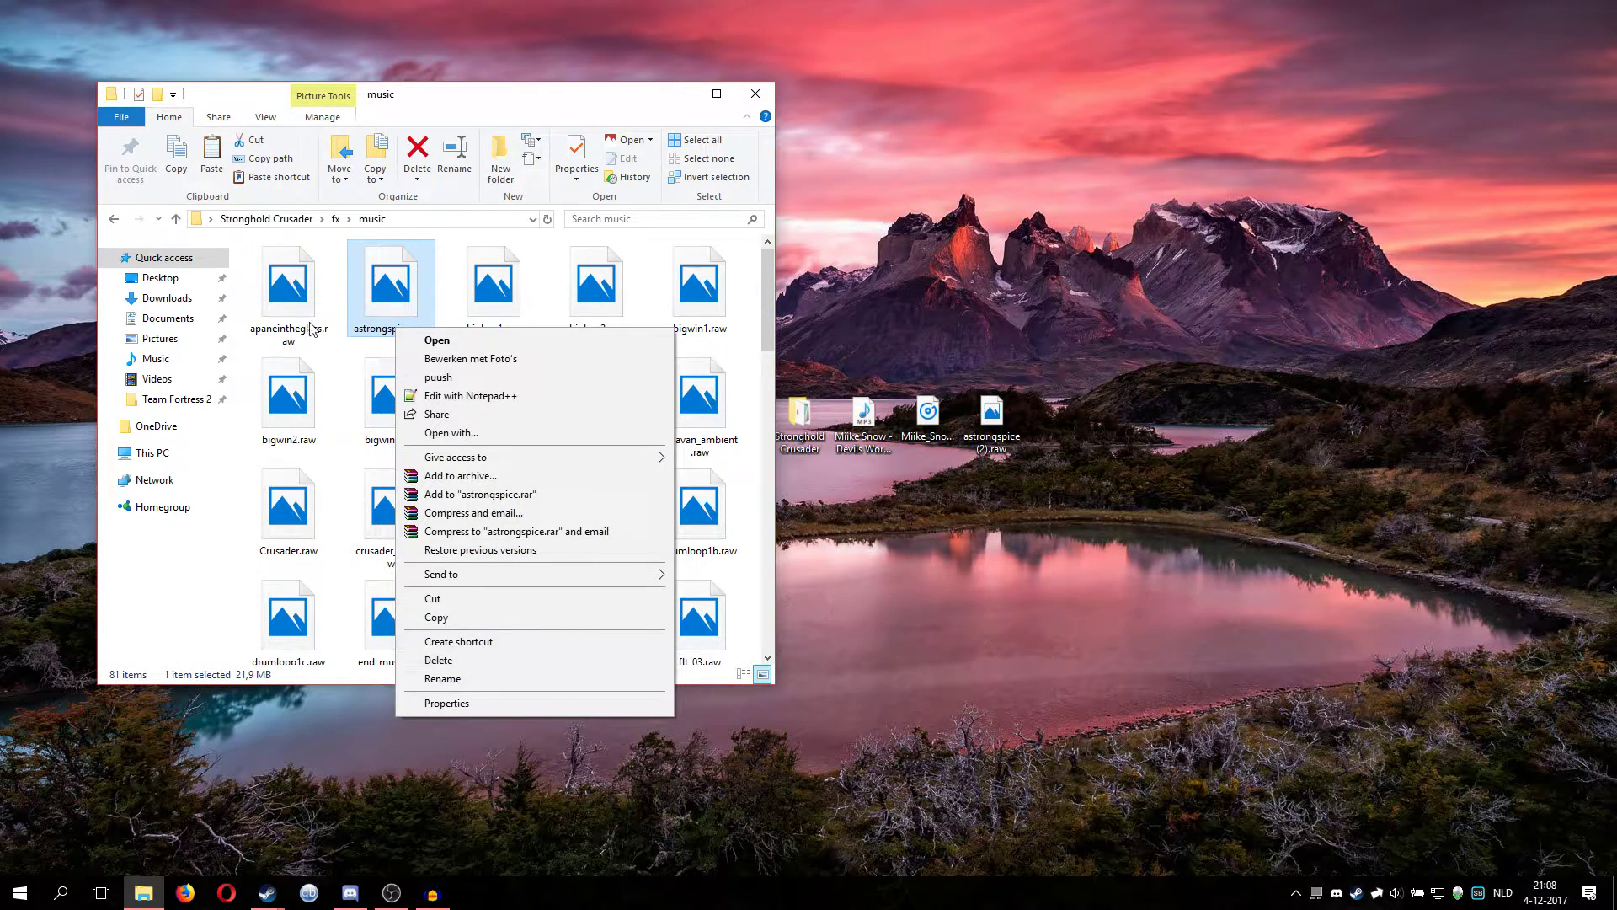
click(397, 273)
right_click(397, 276)
click(455, 613)
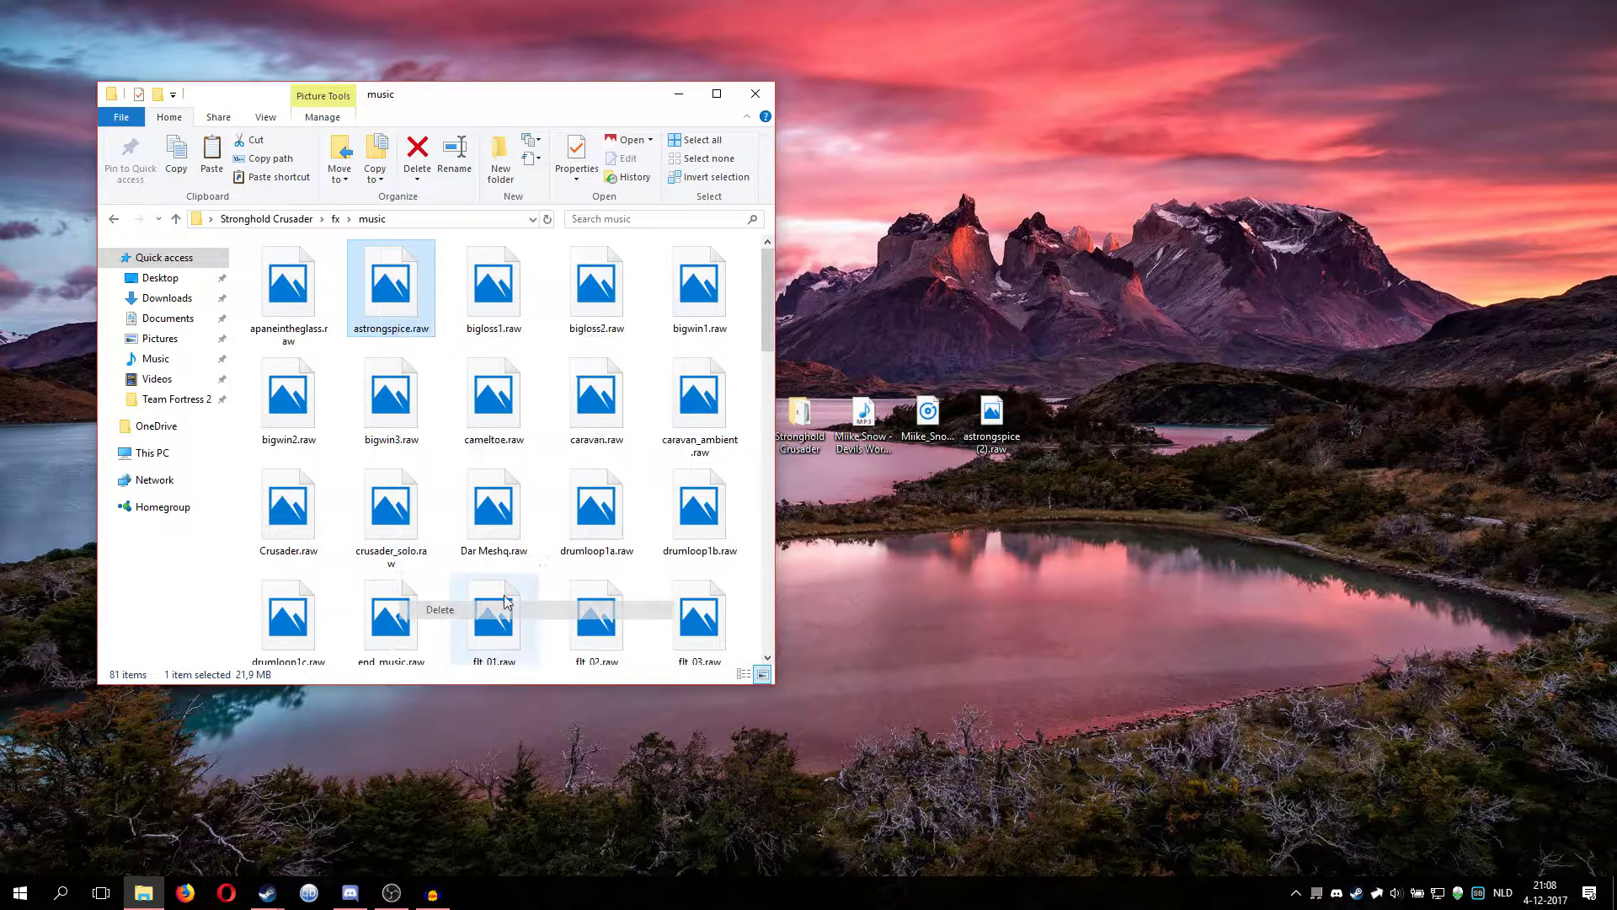
Move astrongspice (2).raw from the desktop into the music folder and rename it astrongspice.raw
click(998, 439)
right_click(998, 439)
drag(998, 439, 607, 379)
right_click(312, 573)
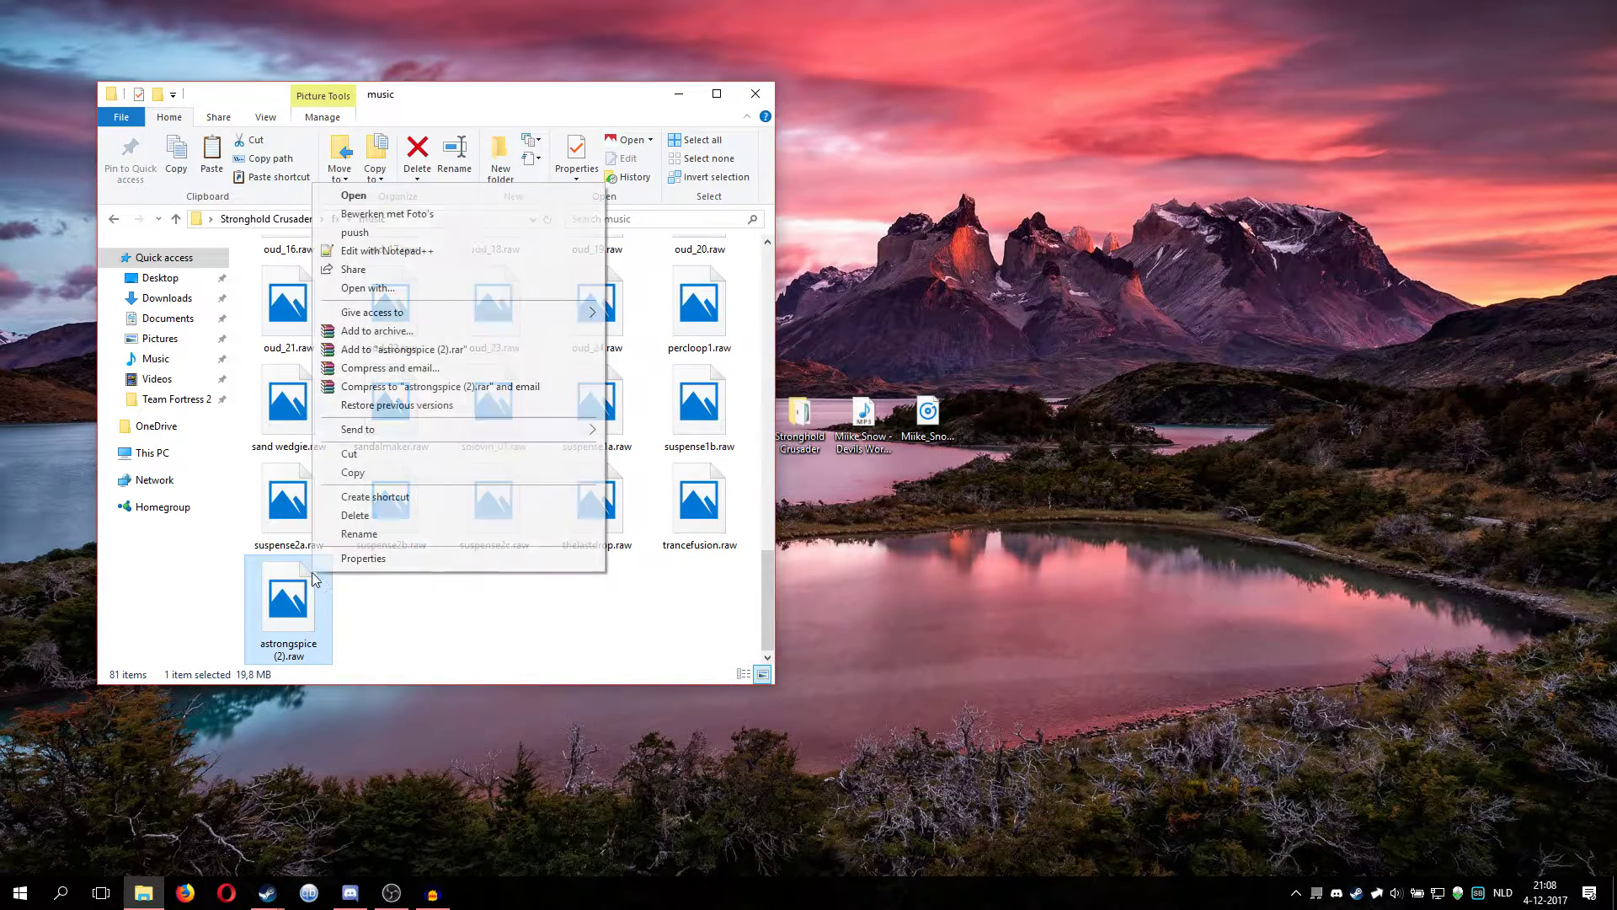
click(337, 533)
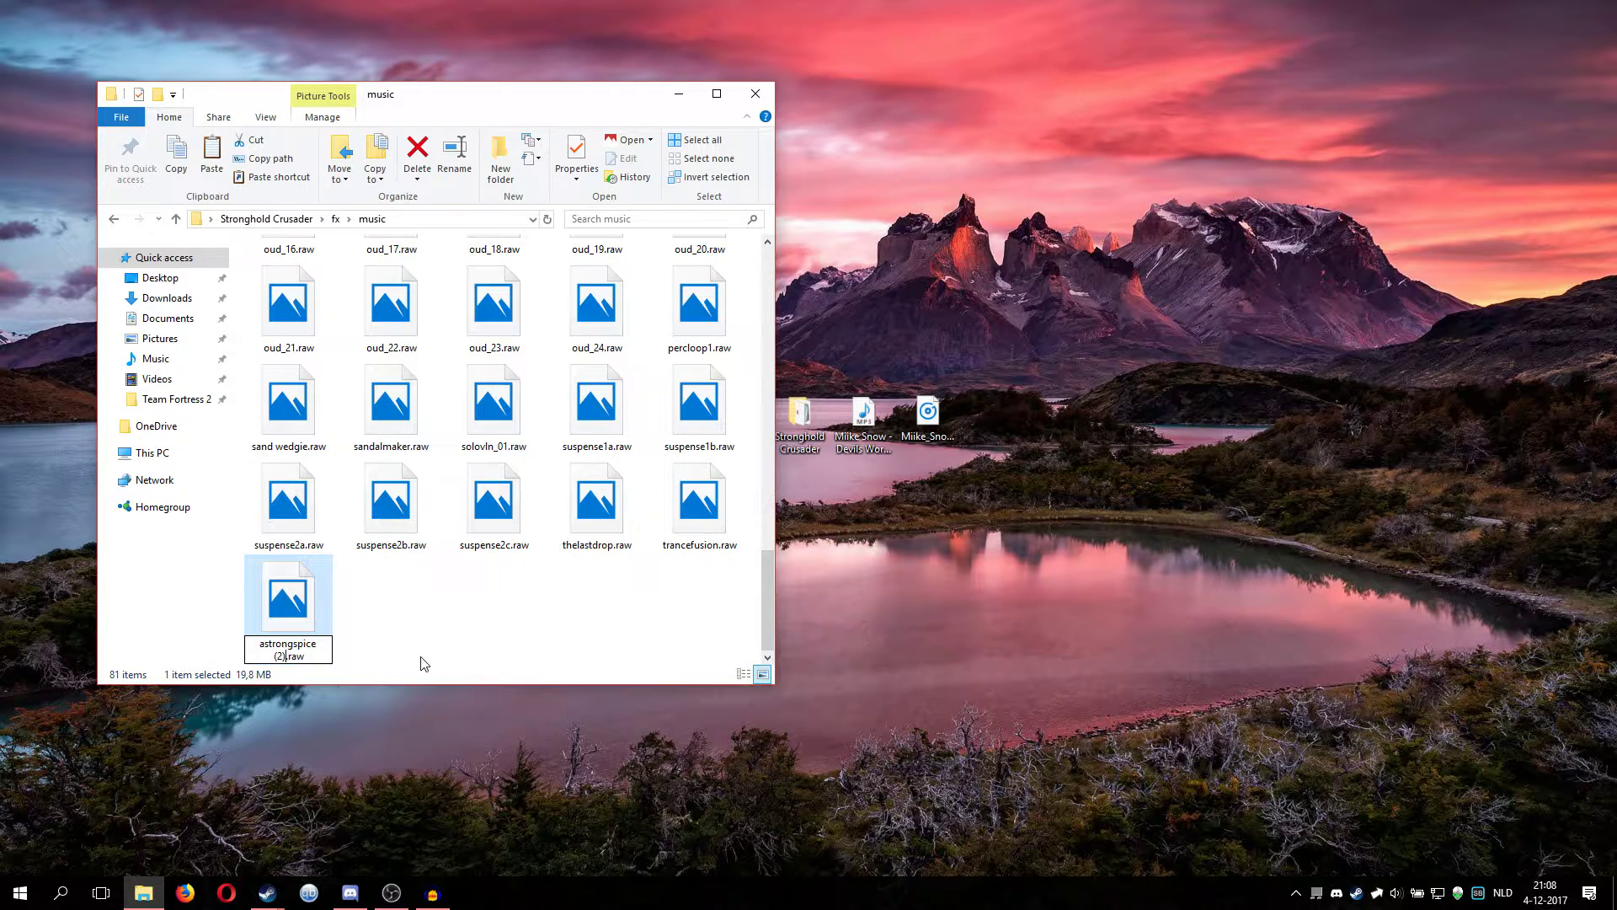
key(BackSpace)
key(Return)
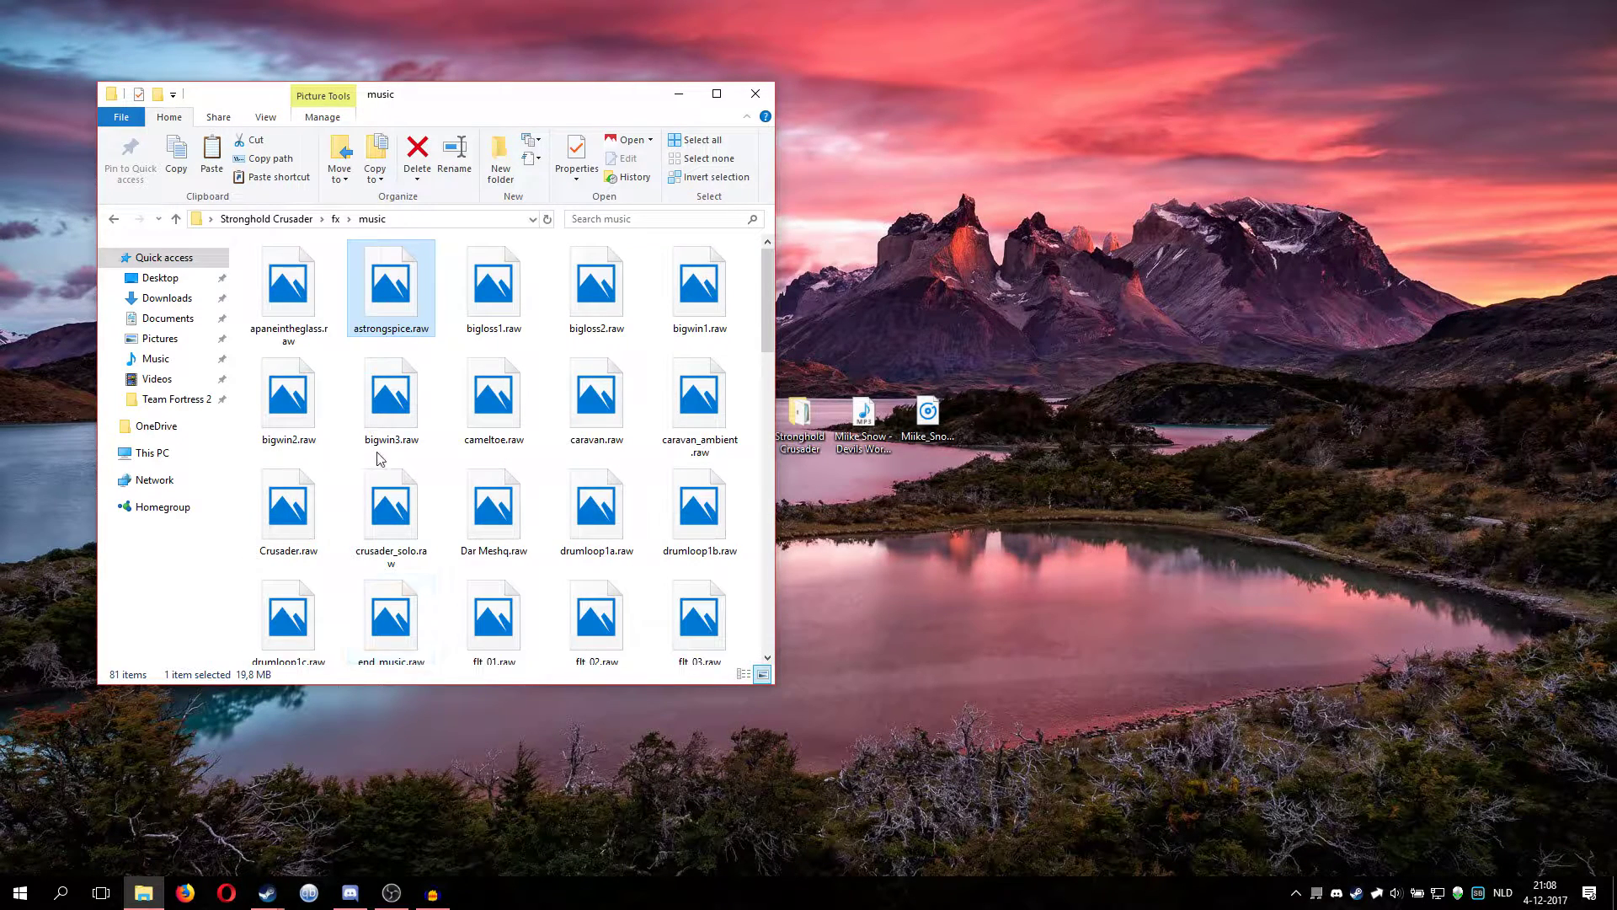
Go back from the music folder to the main Stronghold Crusader folder and launch the game
click(679, 93)
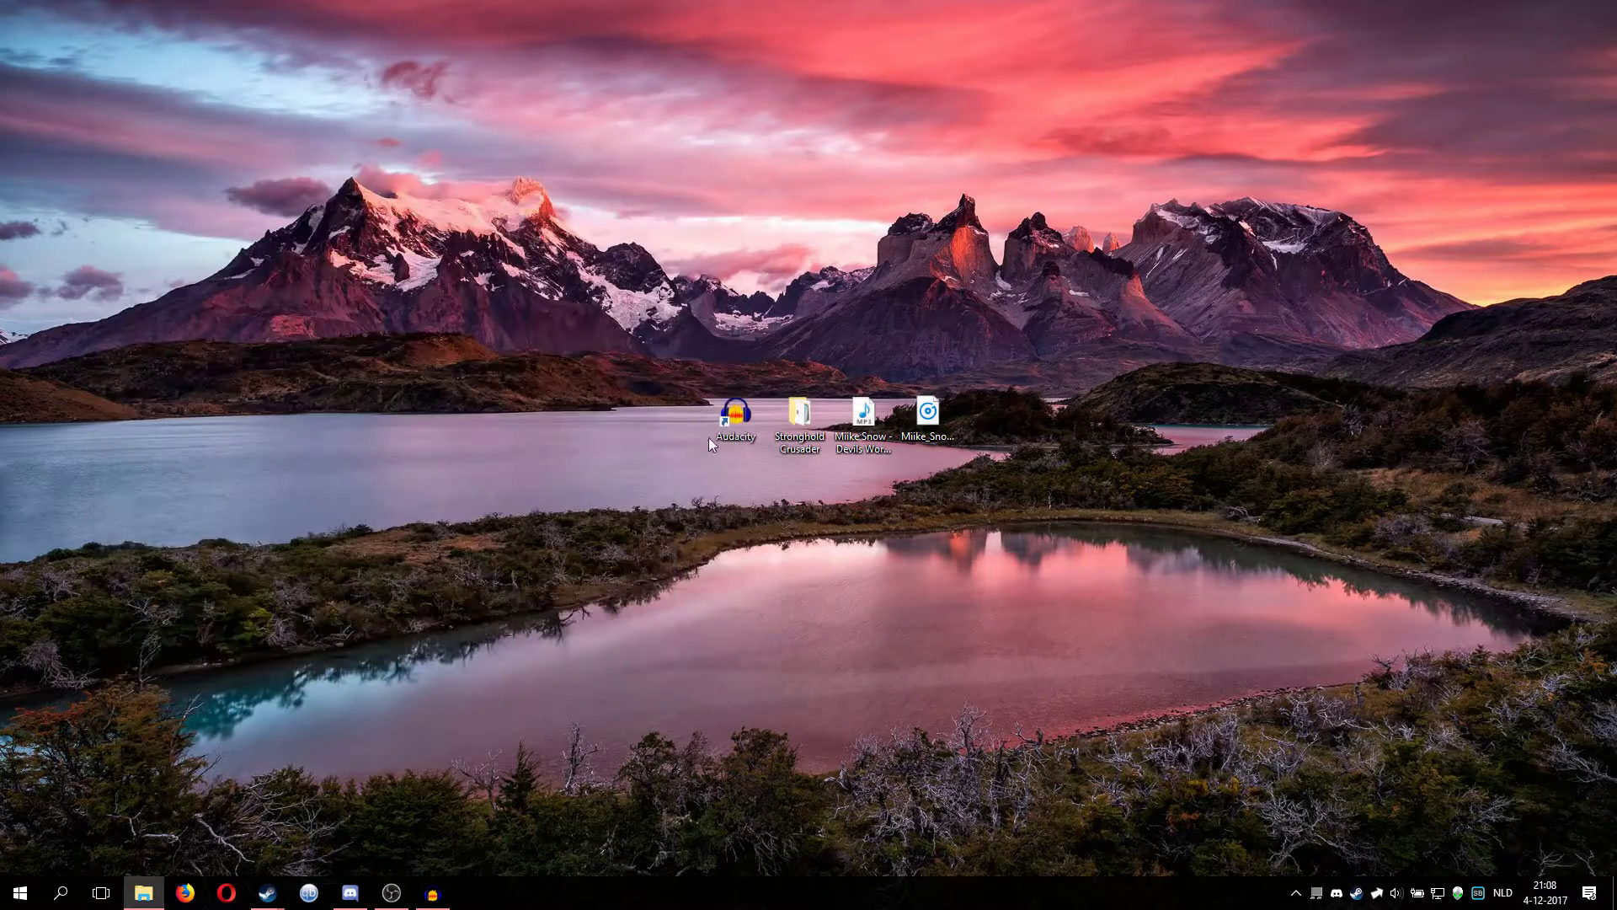
click(143, 893)
click(114, 219)
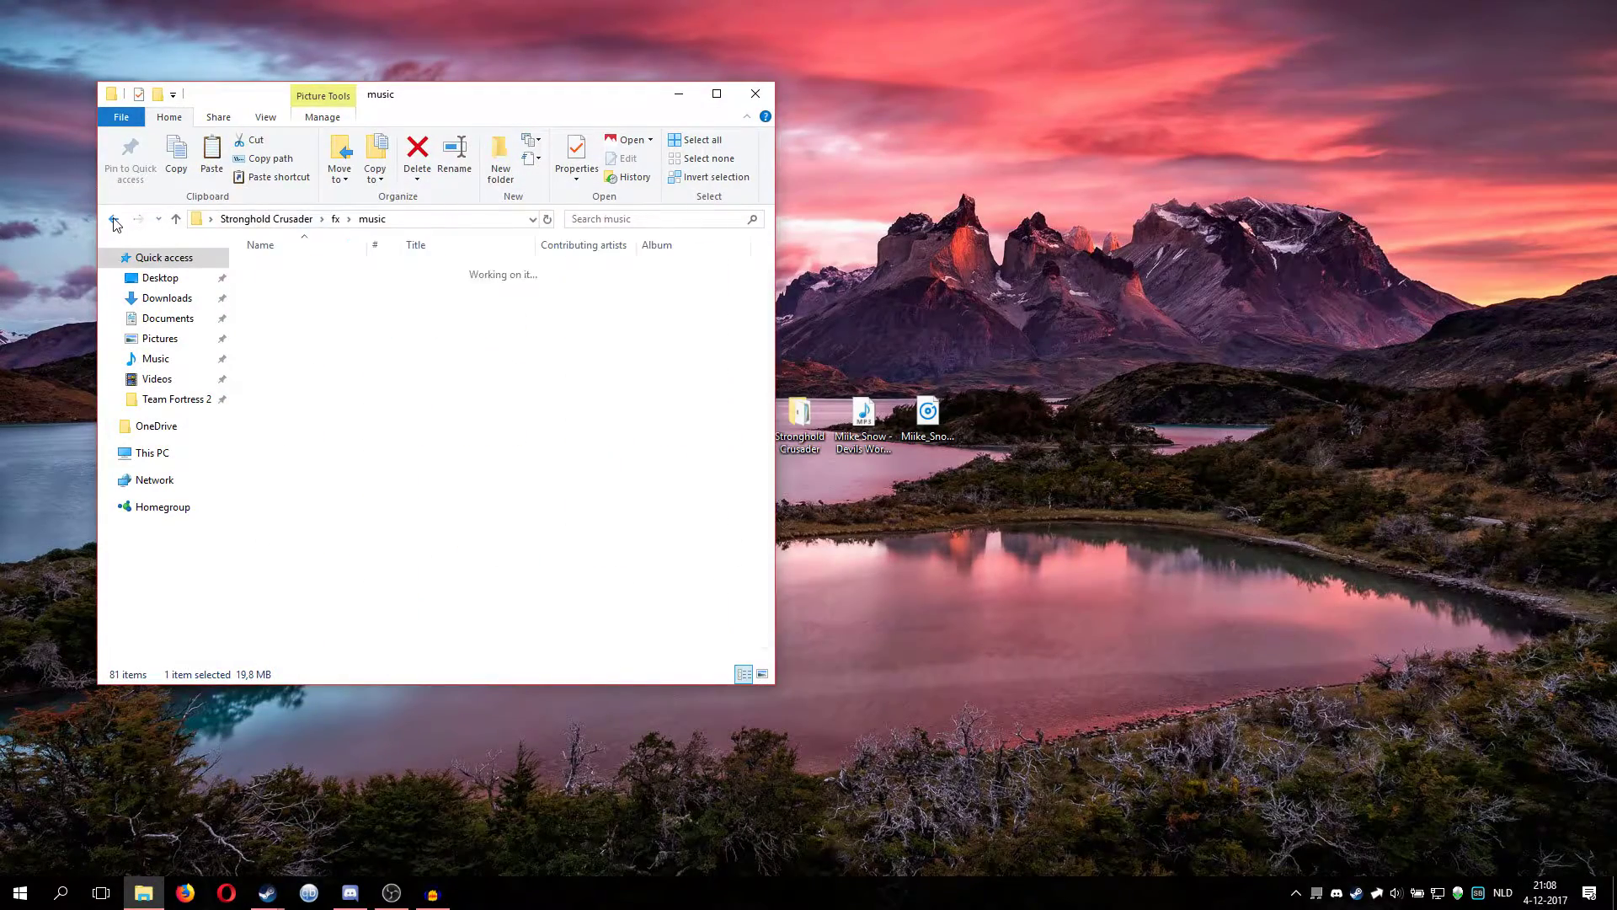
click(114, 219)
scroll(362, 606, down, 3)
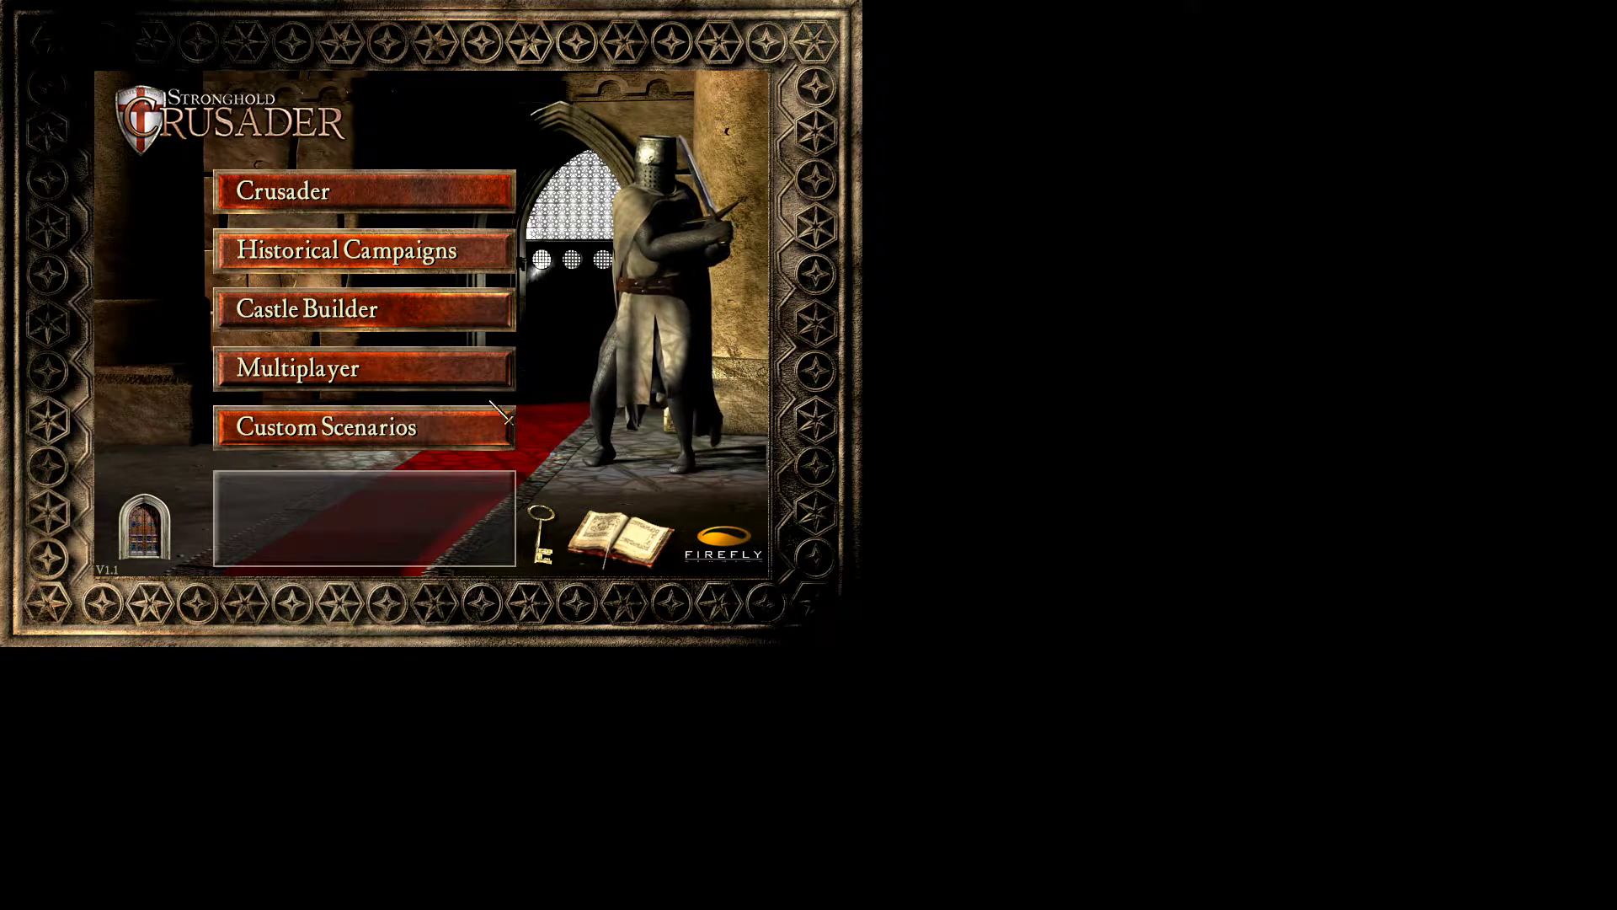
Open a multiplayer game setup and fill the lobby with seven Rat computer opponents
click(393, 368)
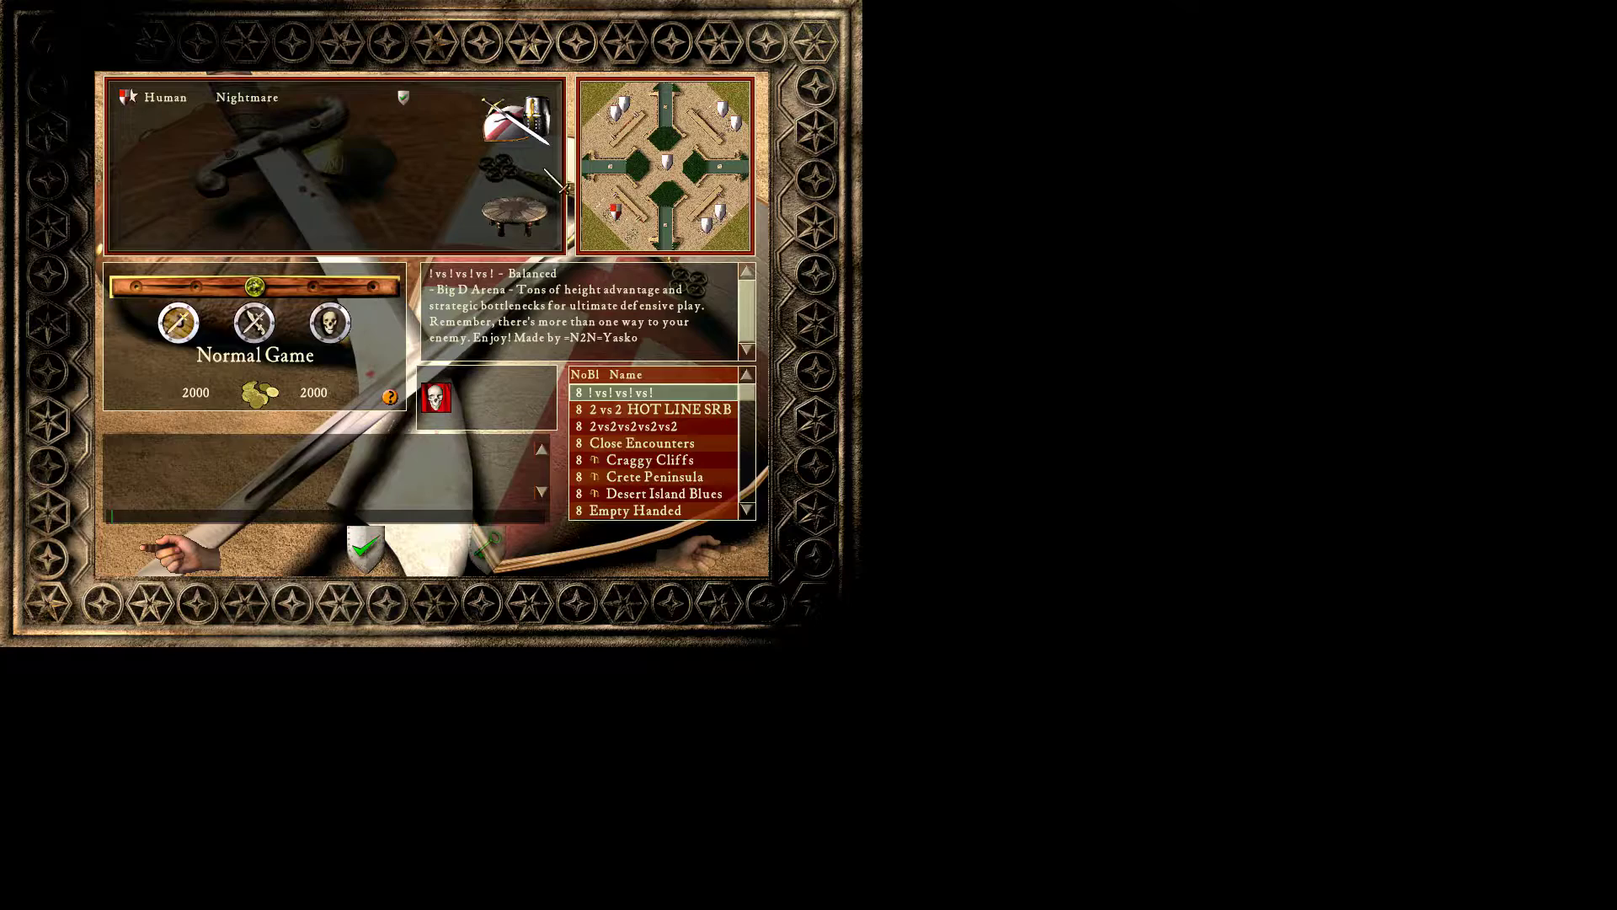
click(150, 312)
click(149, 309)
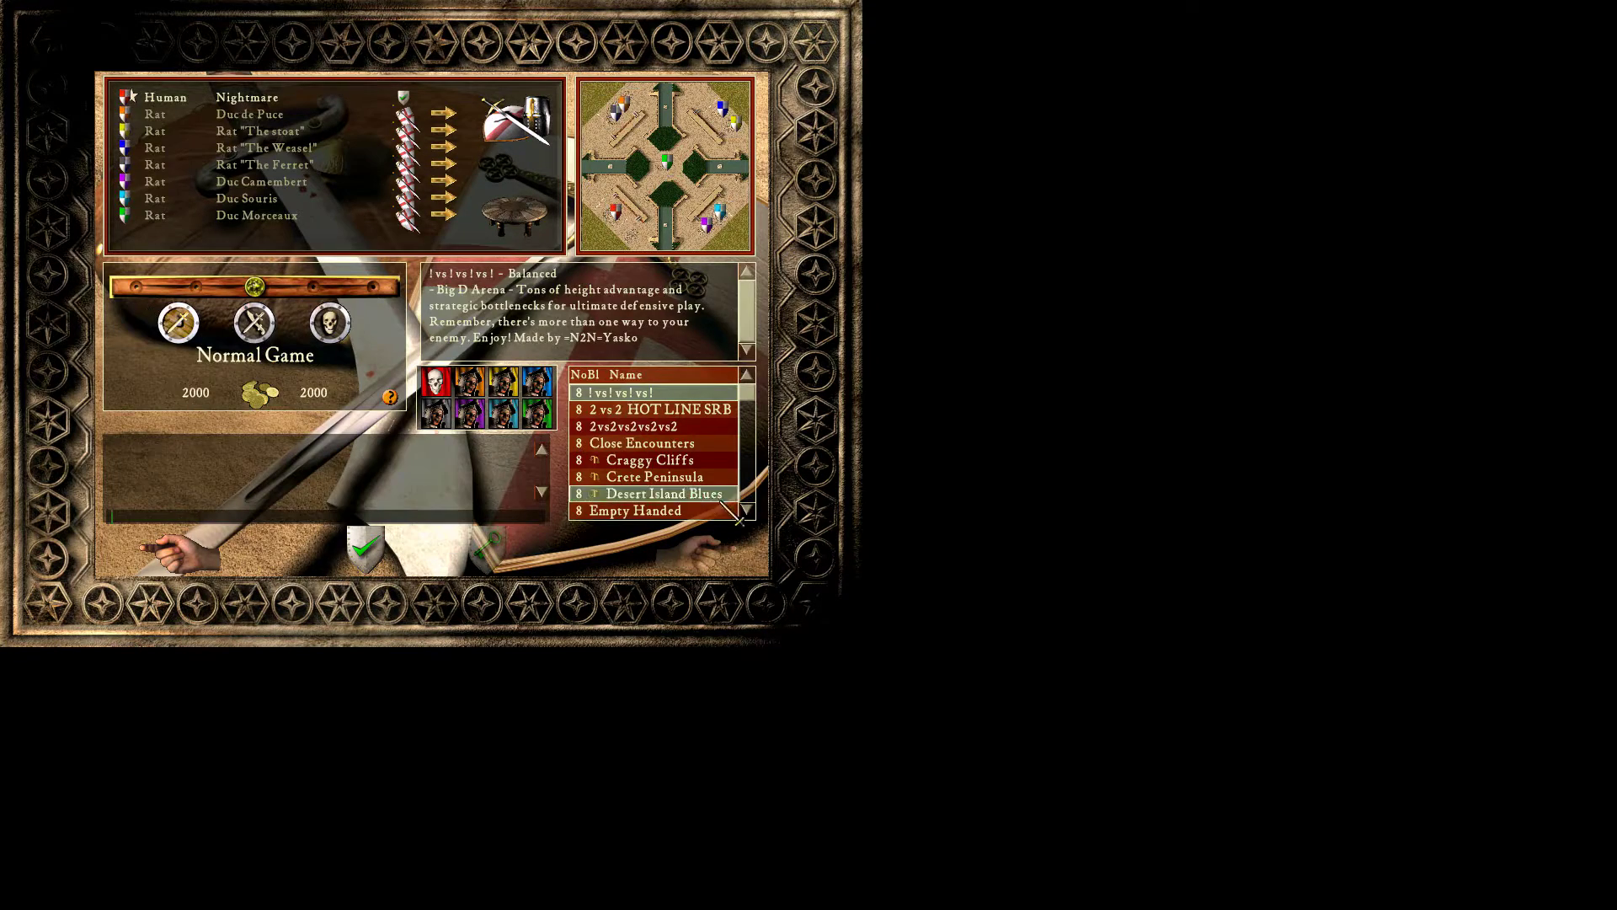
scroll(707, 461, down, 10)
scroll(673, 438, down, 12)
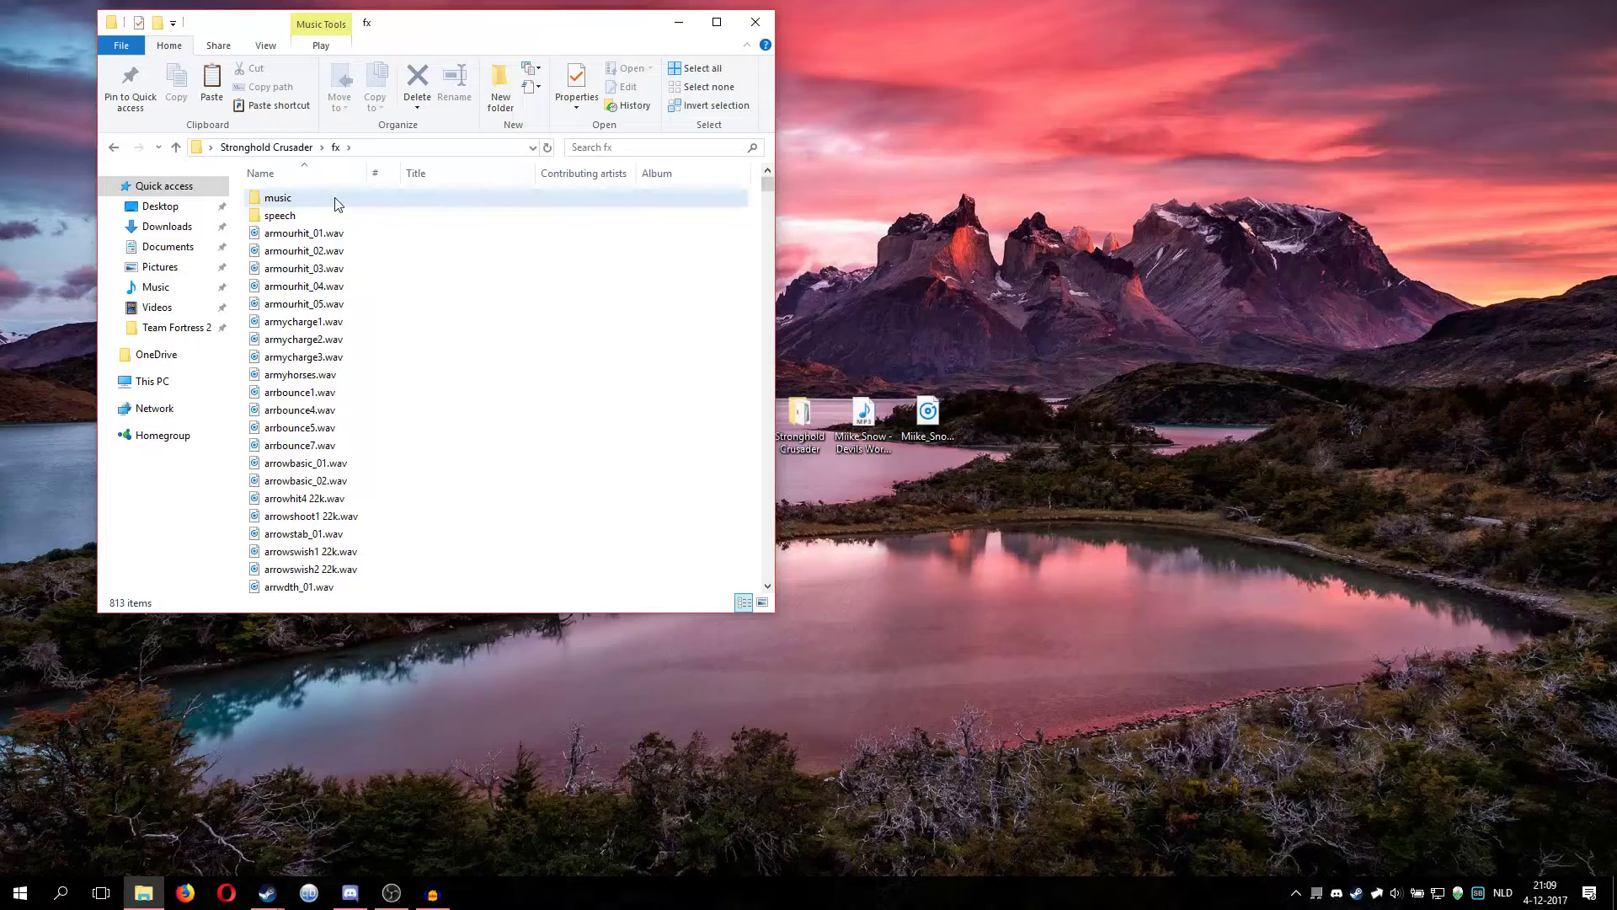
Open the music folder inside fx, widen its window and select apaneintheglass.raw
double_click(334, 198)
drag(767, 230, 1206, 245)
click(288, 221)
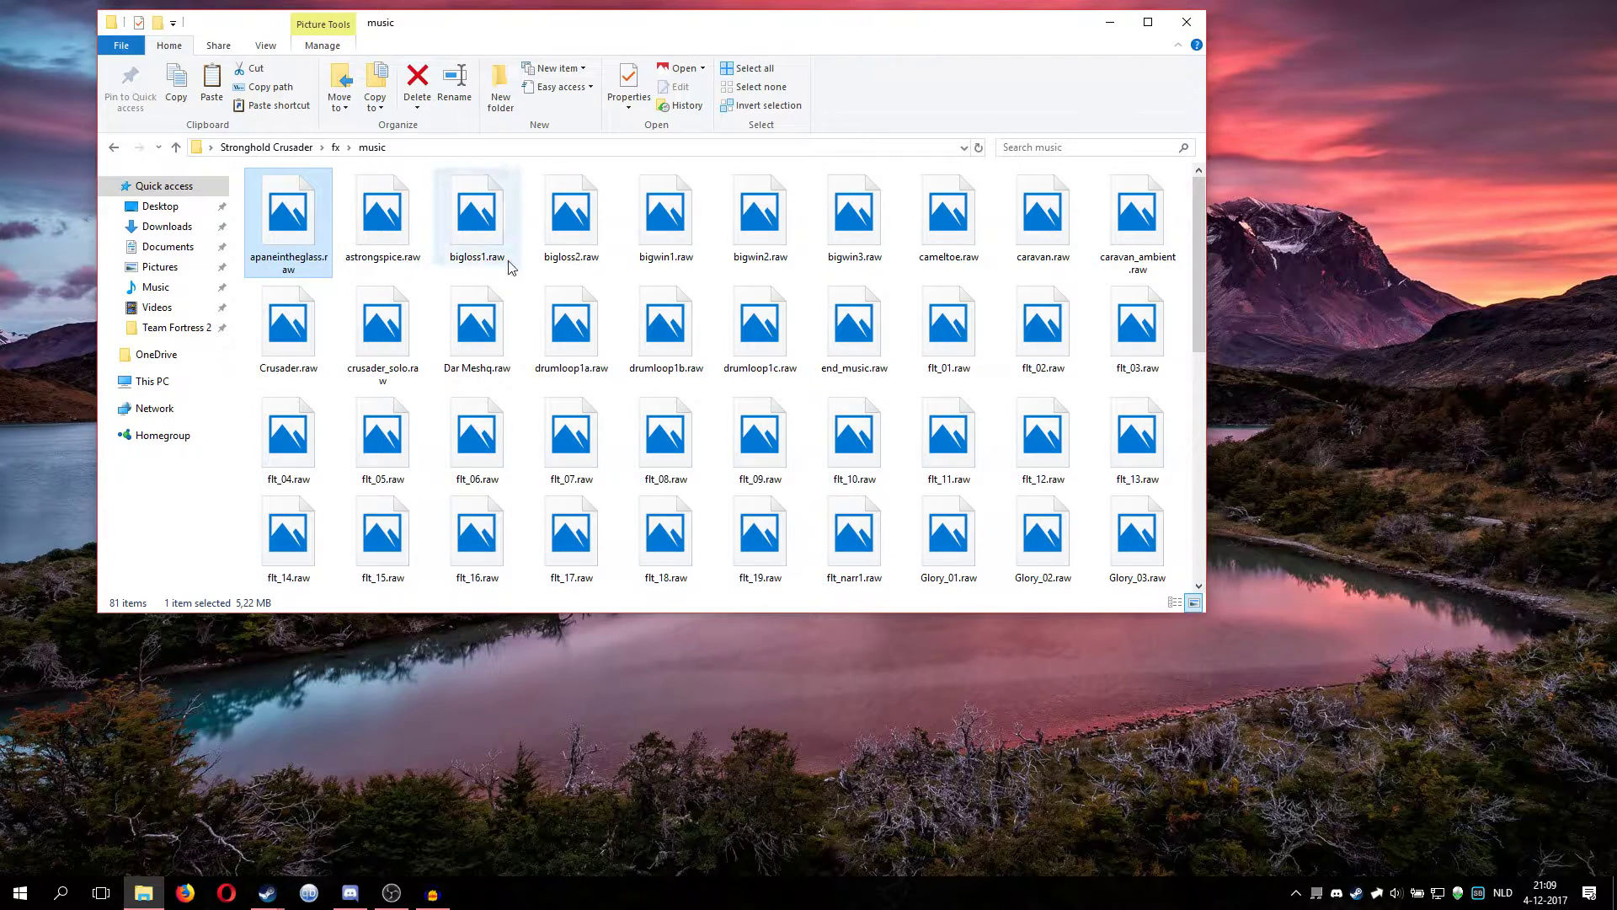
Look through the RAW tracks in the music folder from apaneintheglass.raw down to trancefusion.raw, and close the folder window
scroll(530, 286, down, 5)
scroll(722, 358, up, 5)
scroll(665, 379, down, 5)
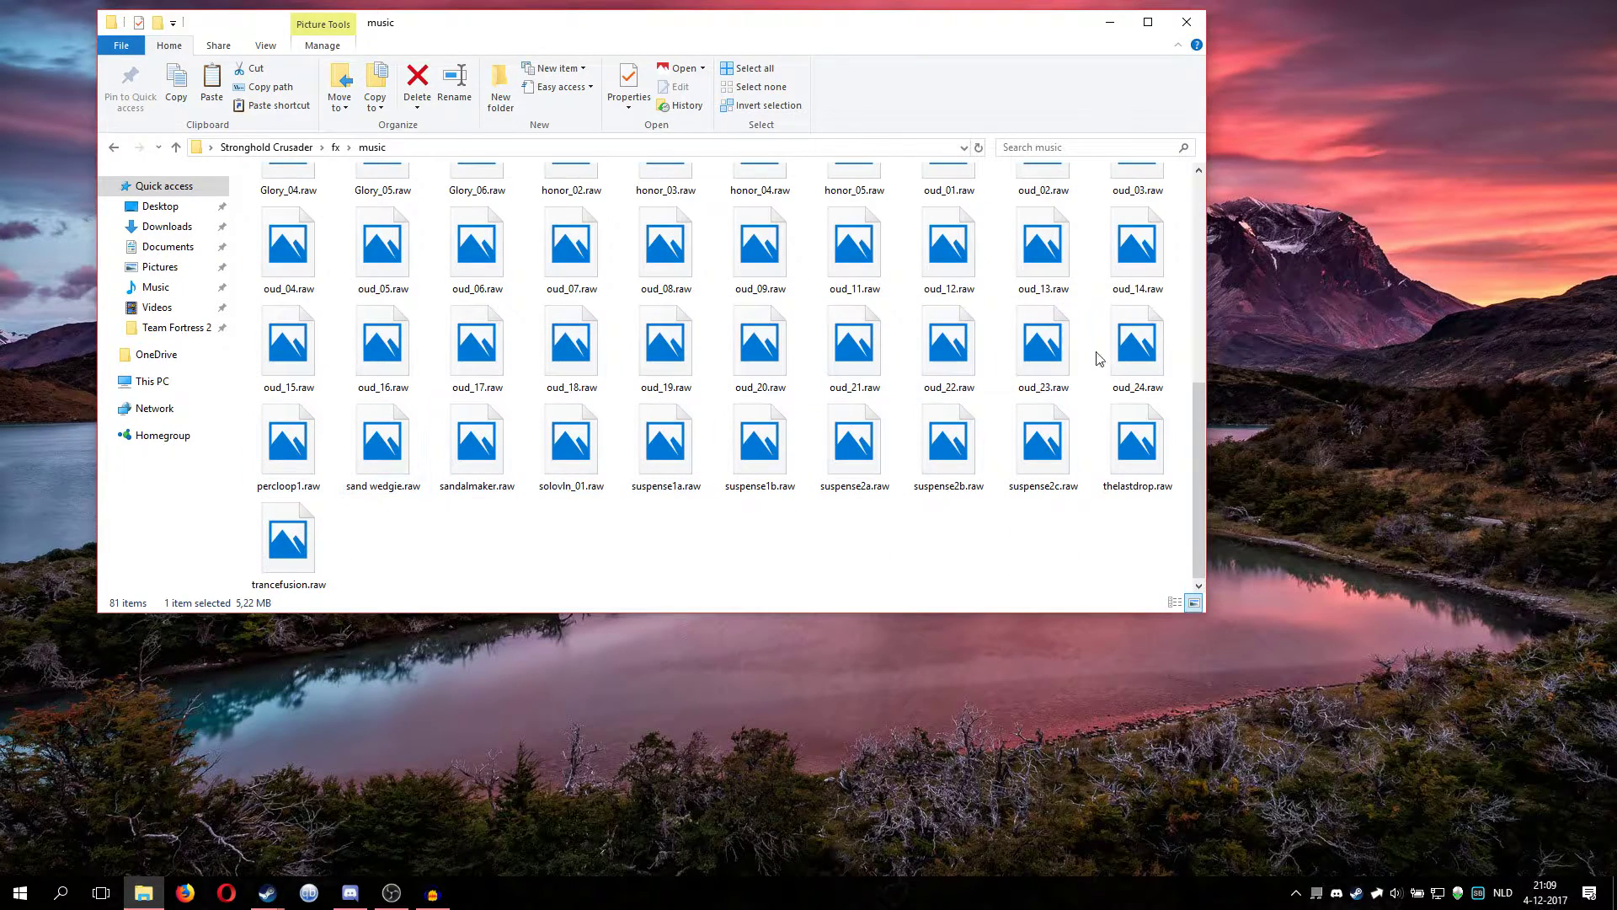
scroll(851, 346, up, 5)
scroll(683, 360, down, 5)
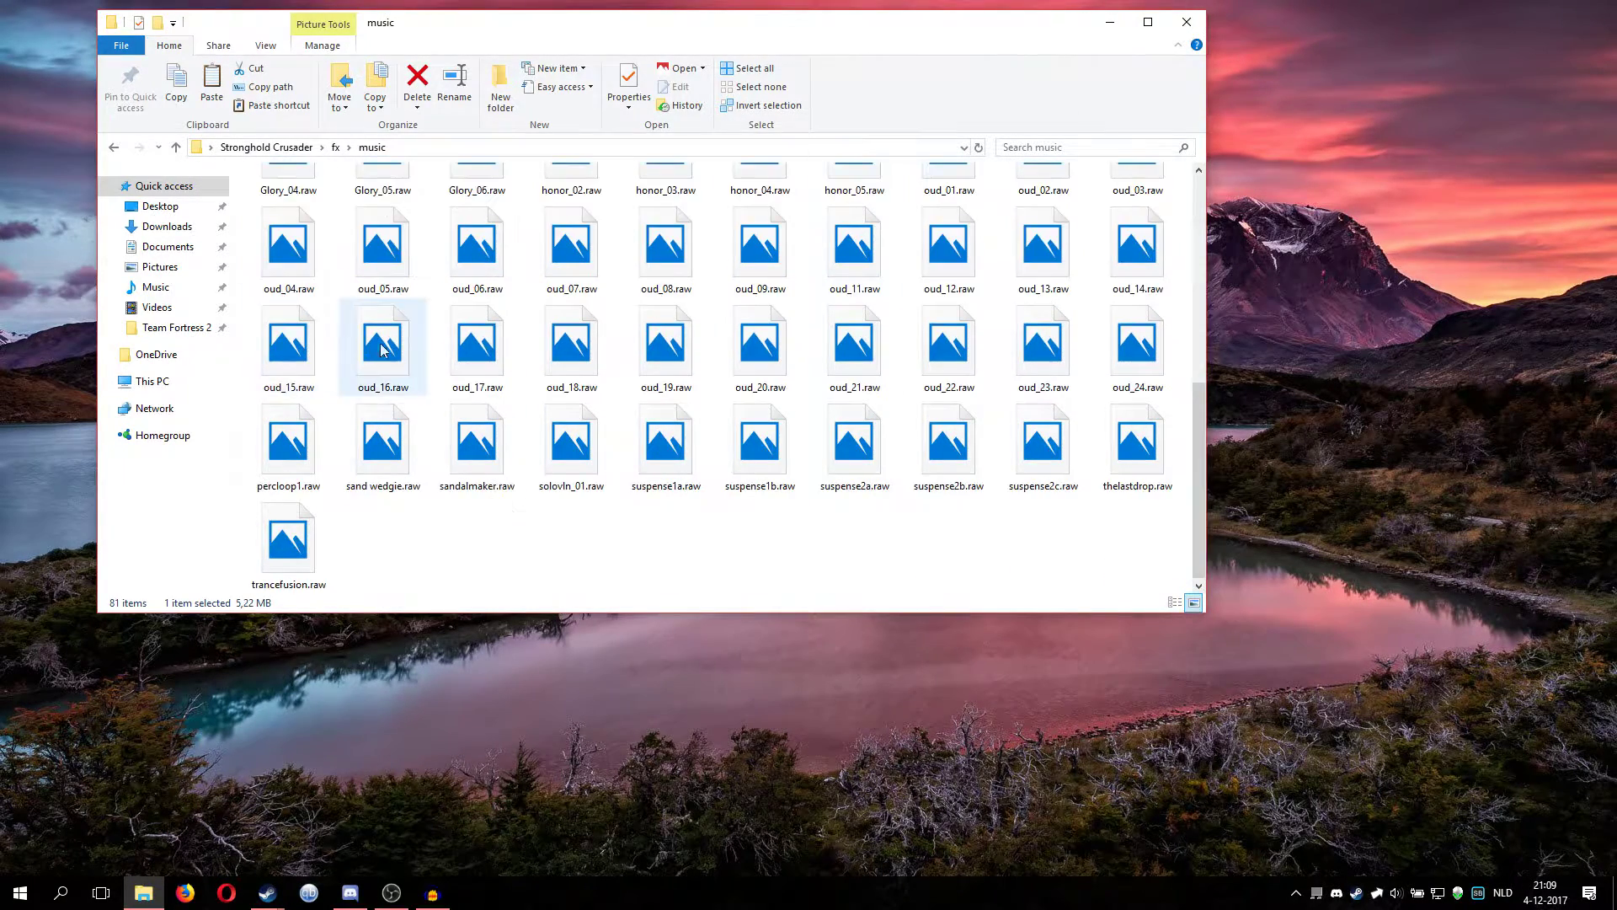
scroll(632, 505, up, 5)
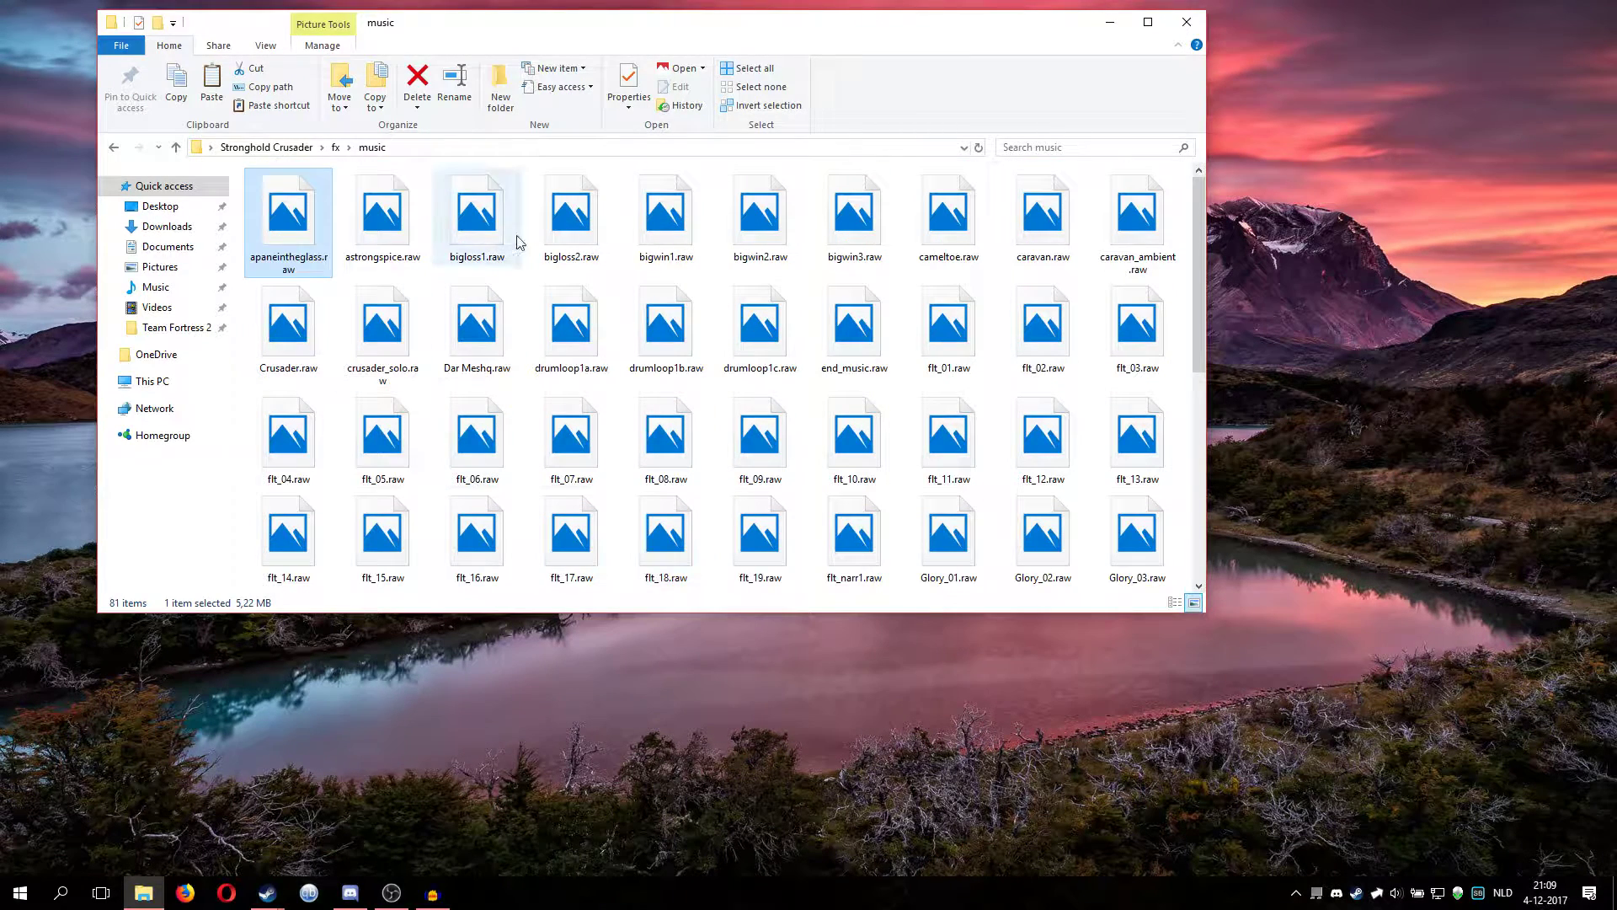
scroll(857, 408, down, 5)
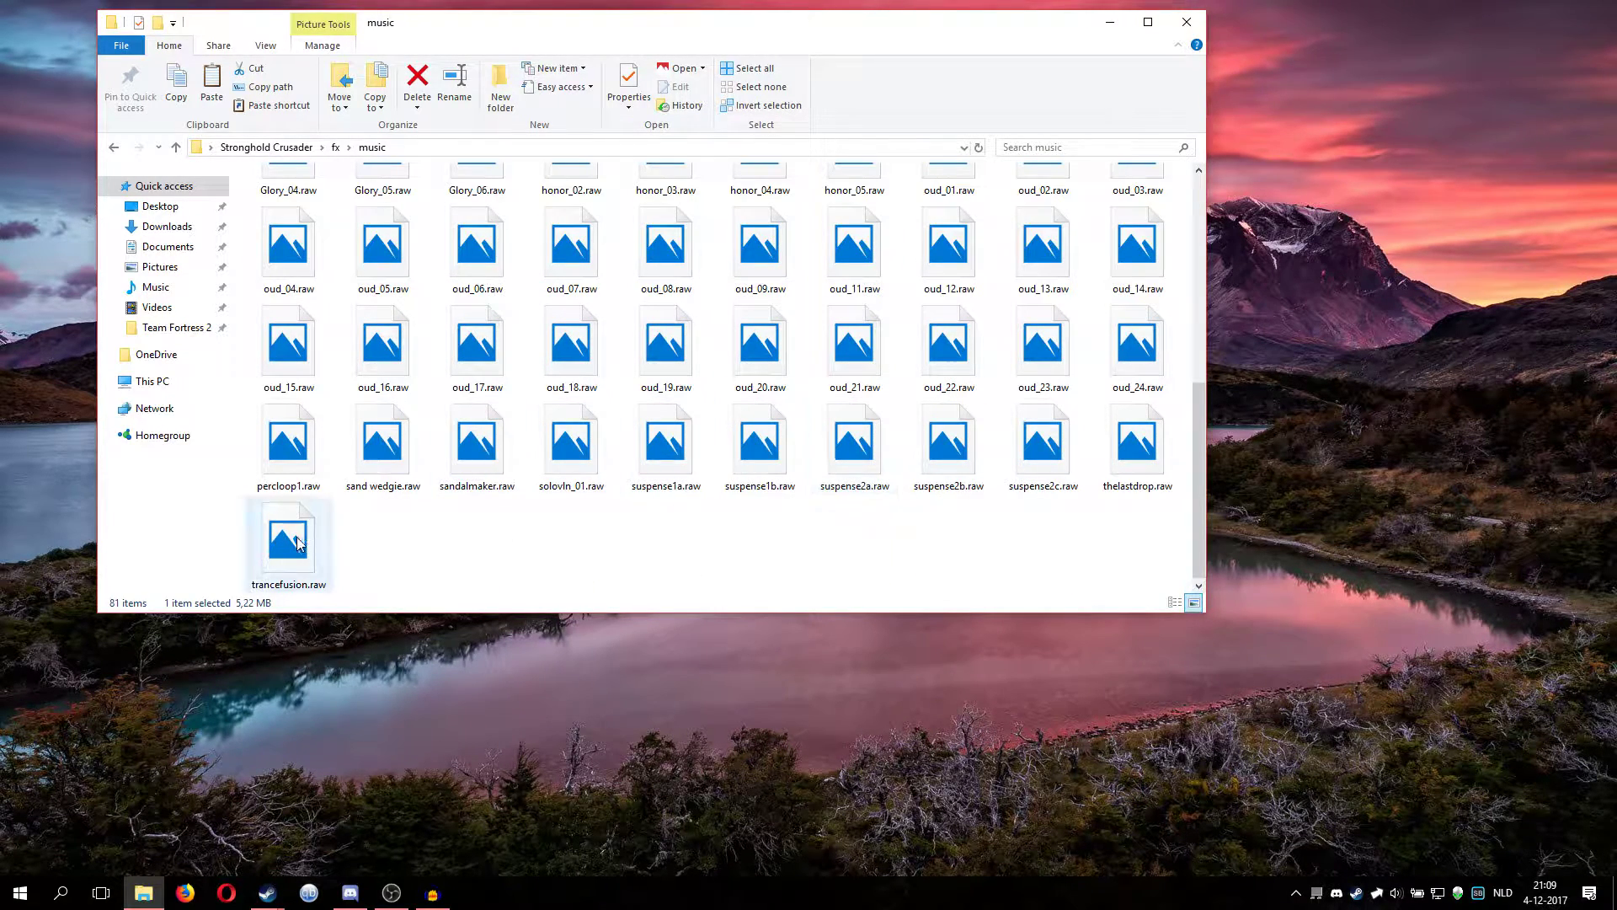
click(448, 551)
click(298, 548)
click(465, 565)
click(298, 548)
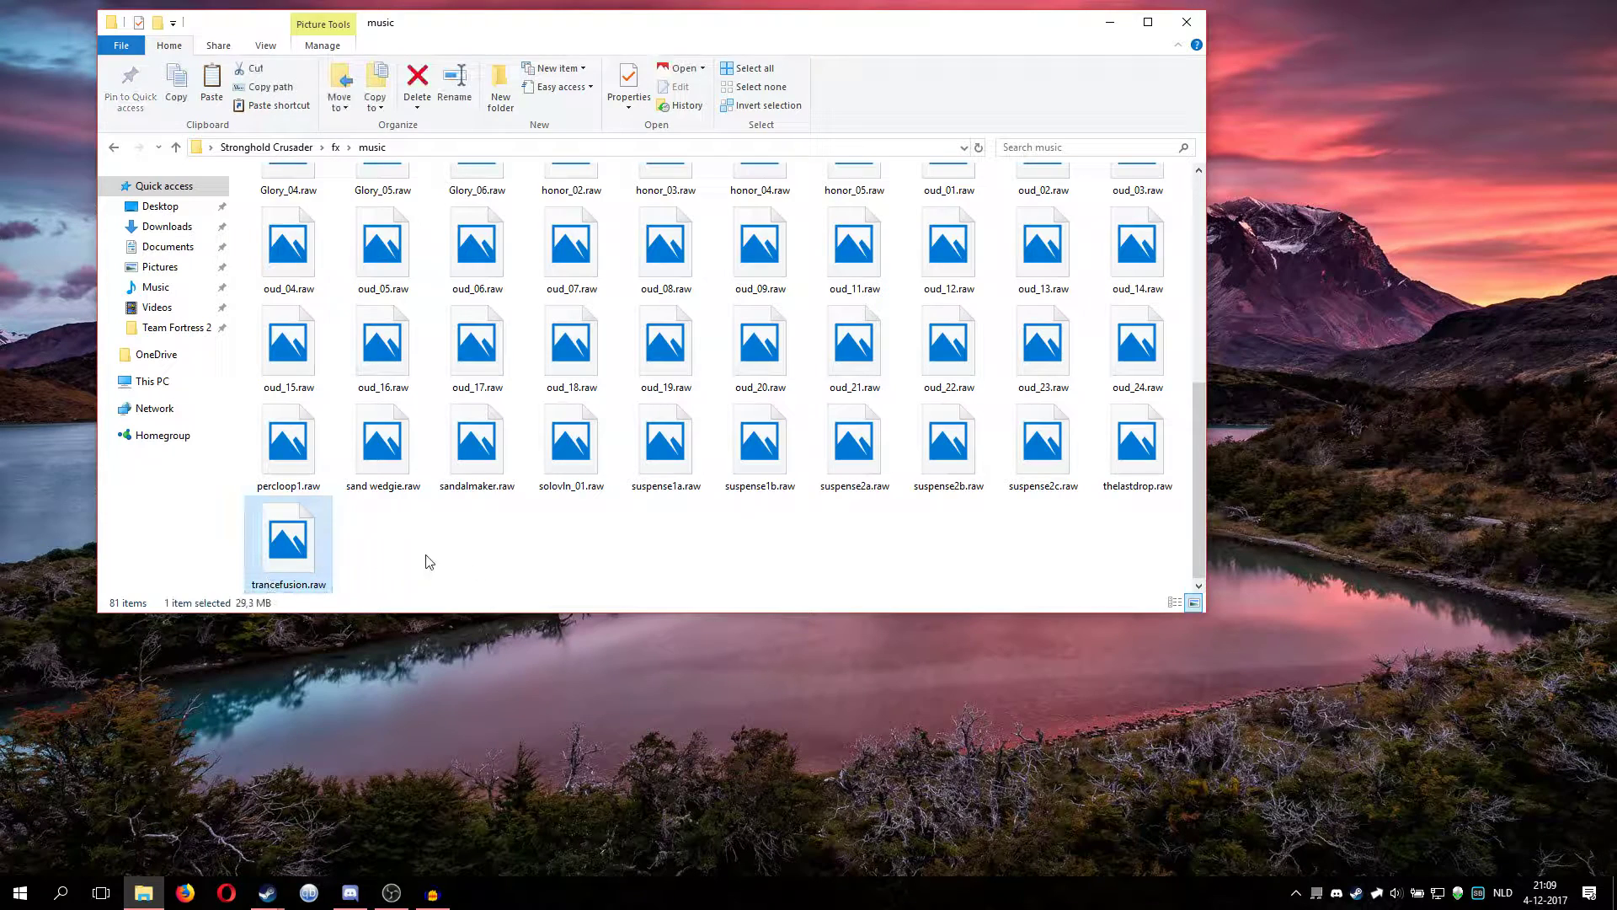
click(455, 560)
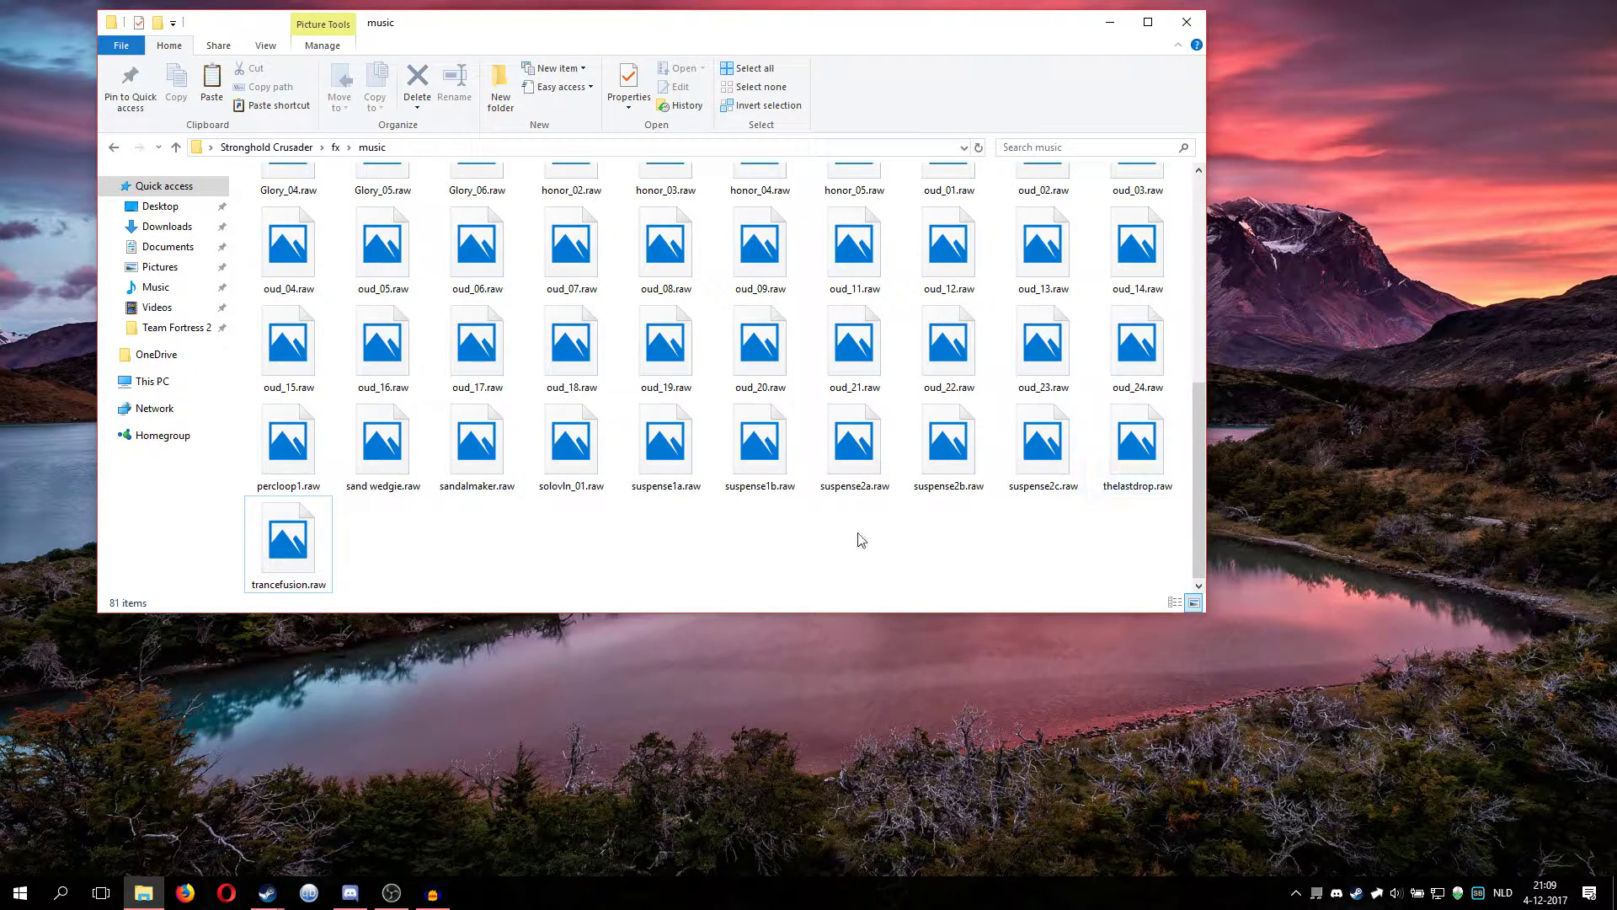
scroll(678, 545, up, 5)
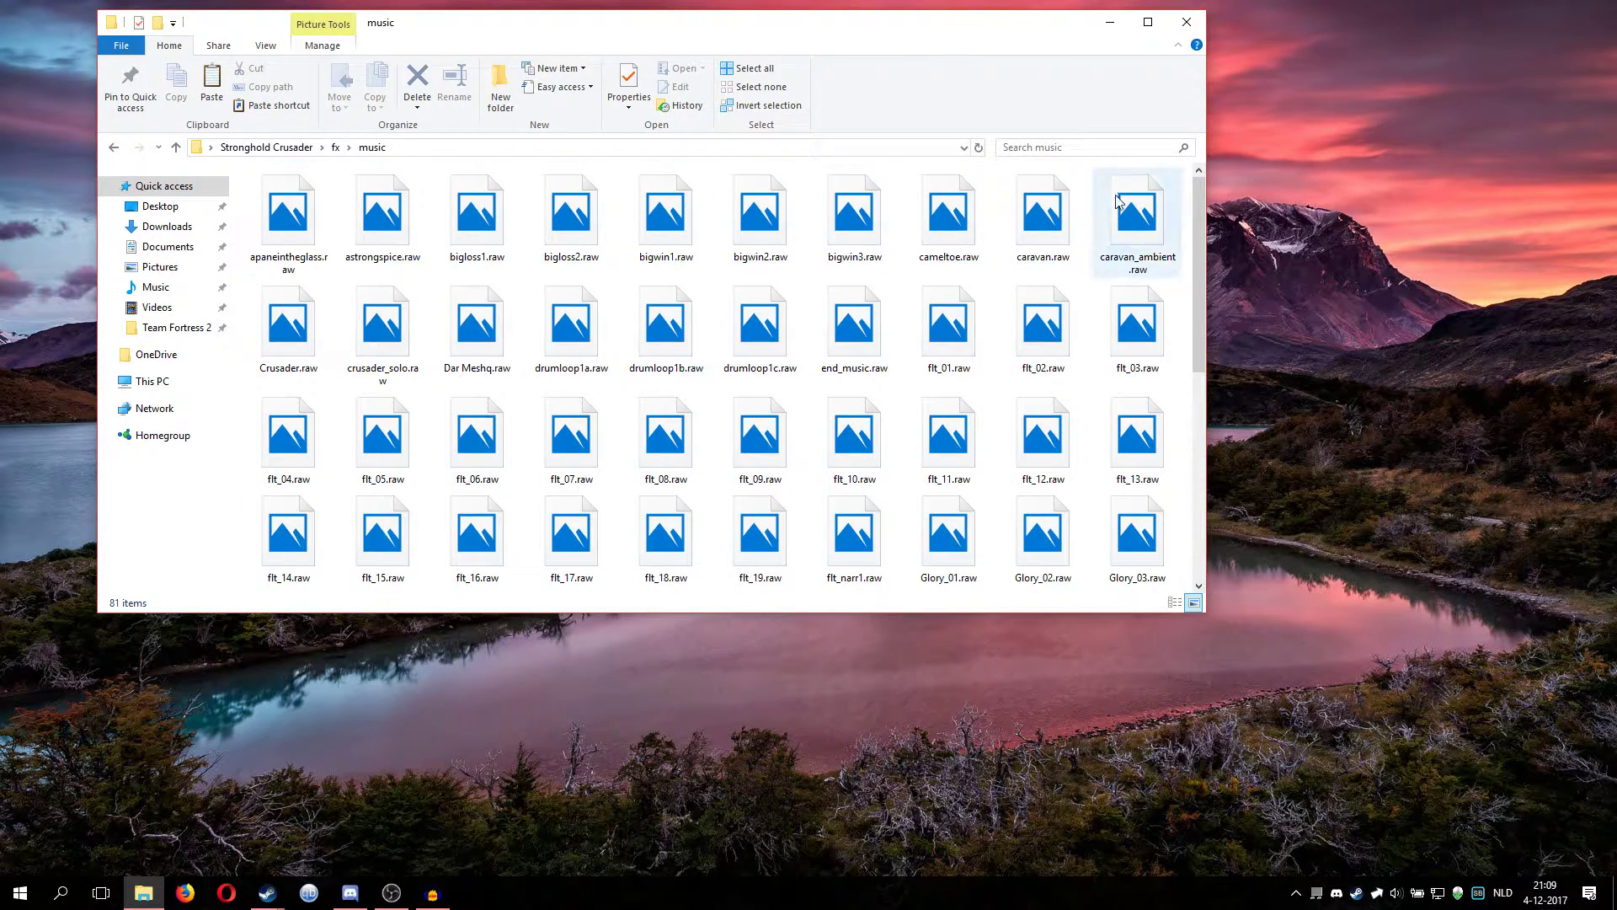
click(1187, 22)
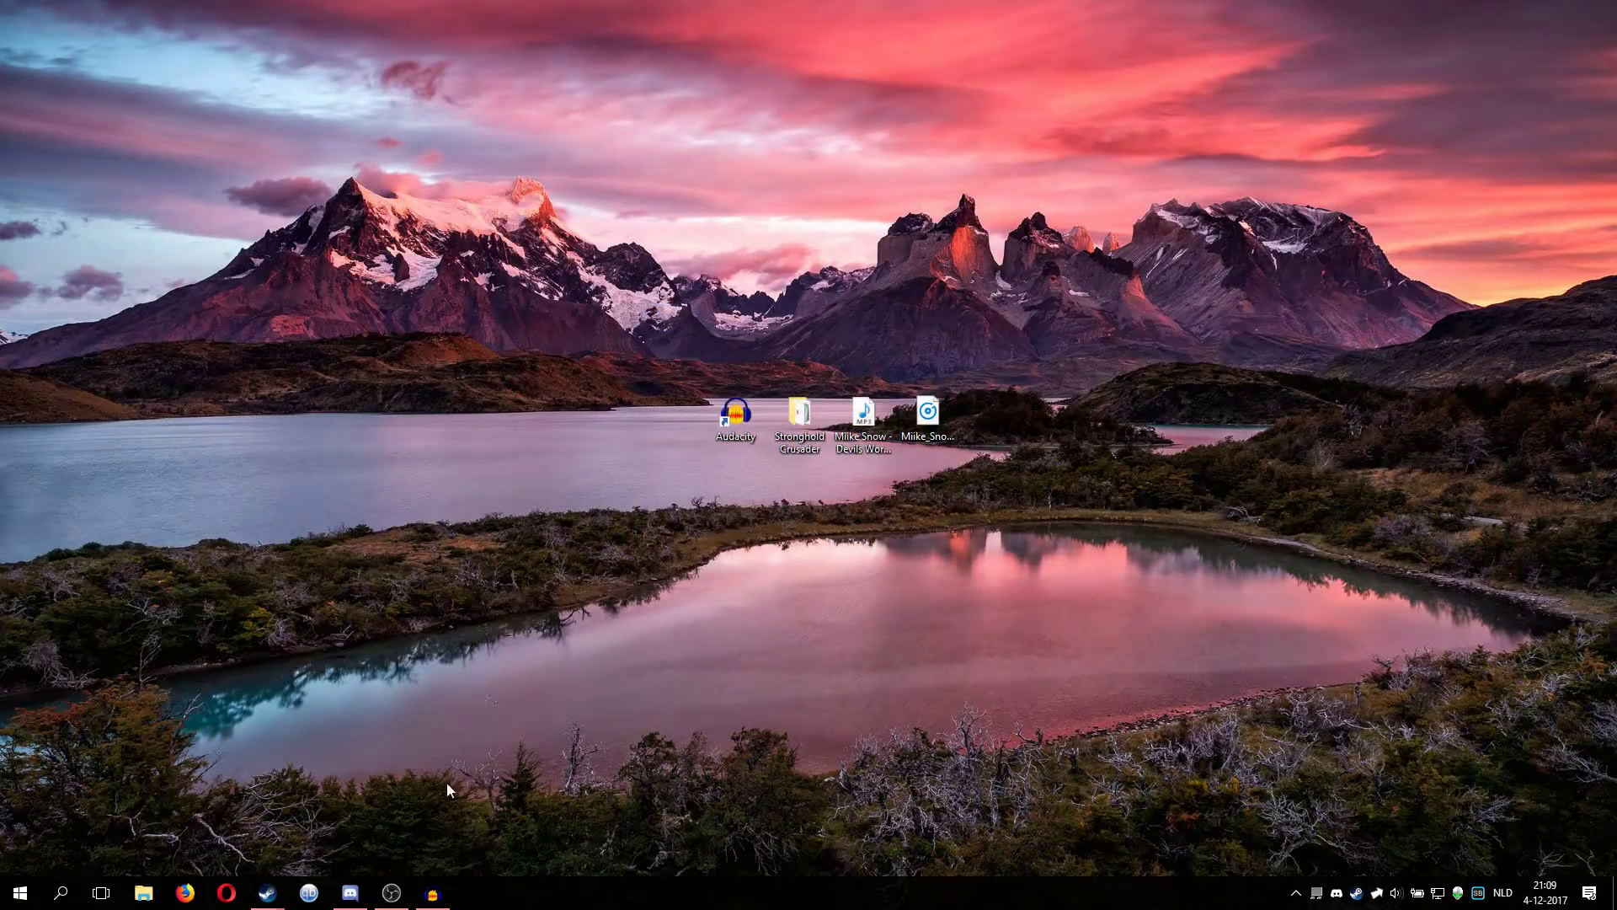